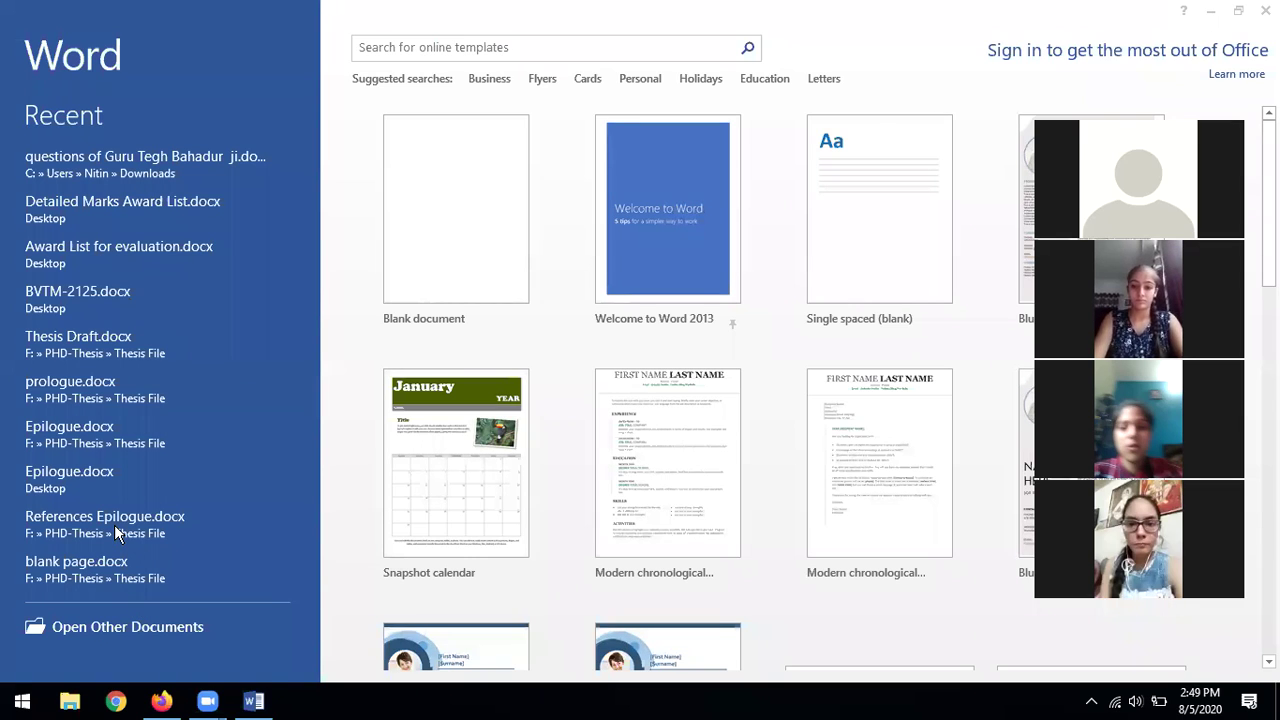
Step: Open the recent document first doc.docx from the Books folder on drive F:
click(76, 627)
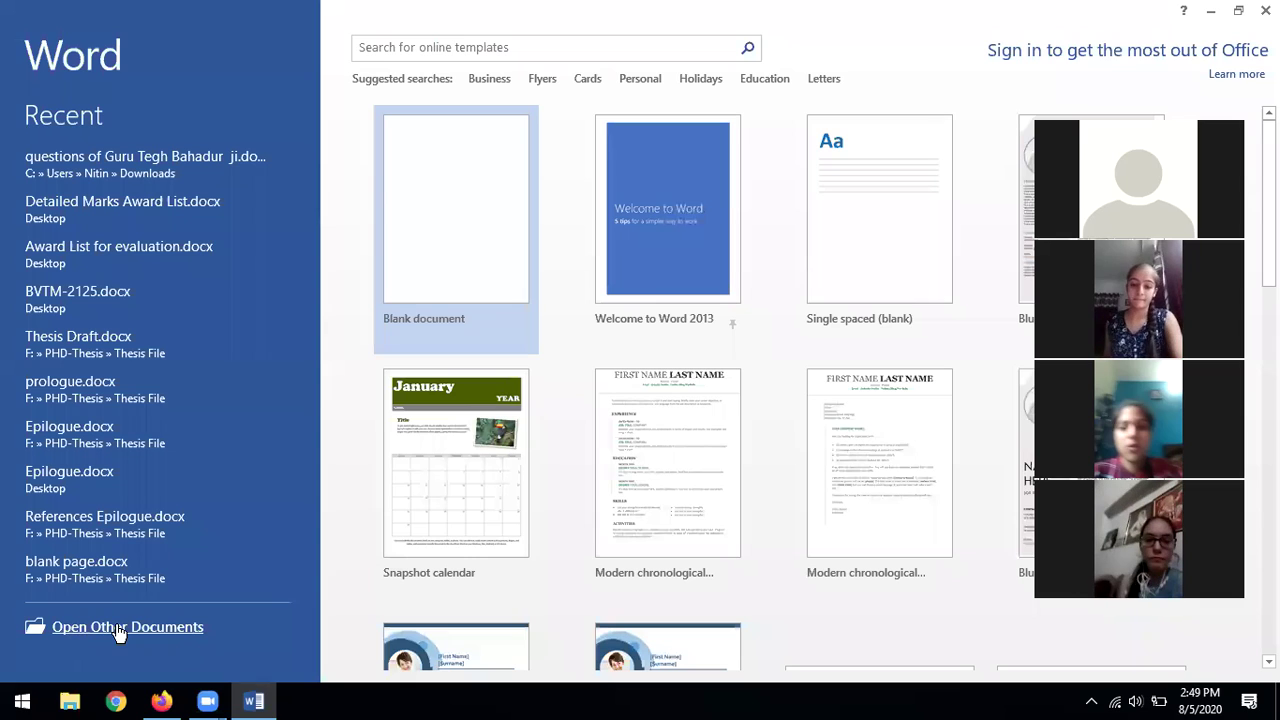
click(118, 628)
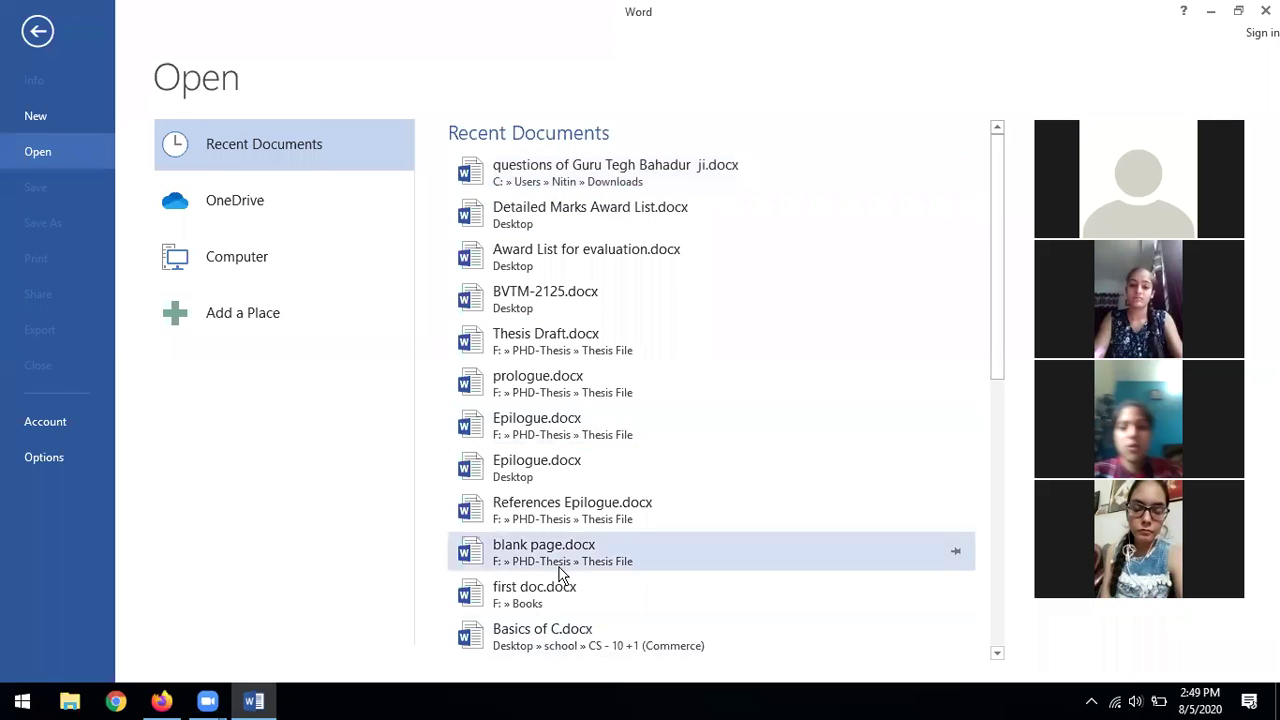
click(555, 596)
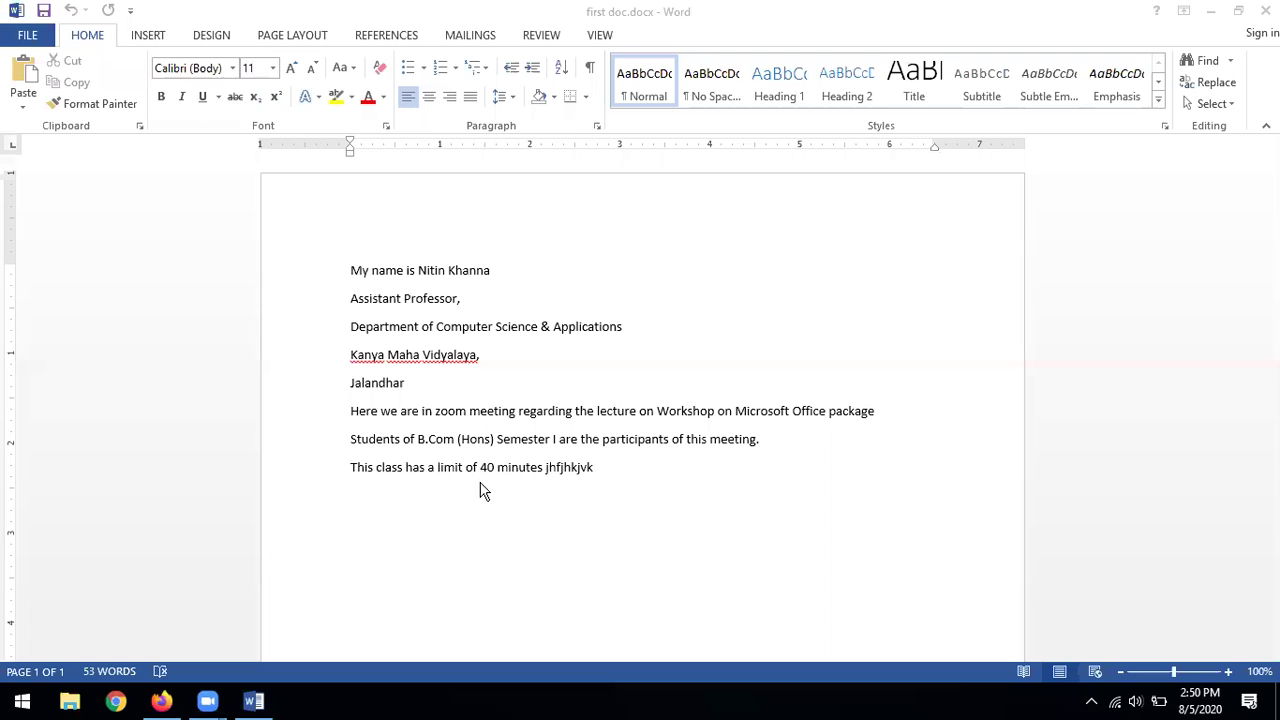
key(alt+Tab)
click(502, 303)
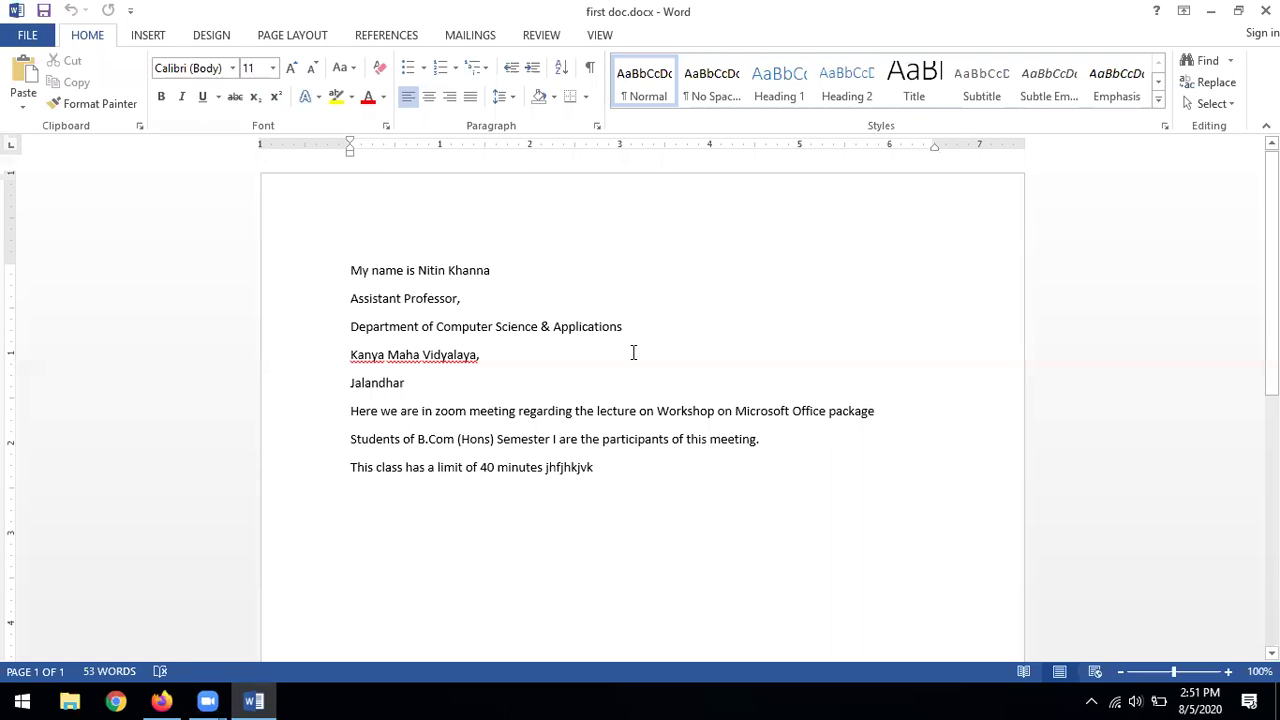
Step: Create a new blank document, bring first doc.docx to the front and return to the blank one
key(ctrl+n)
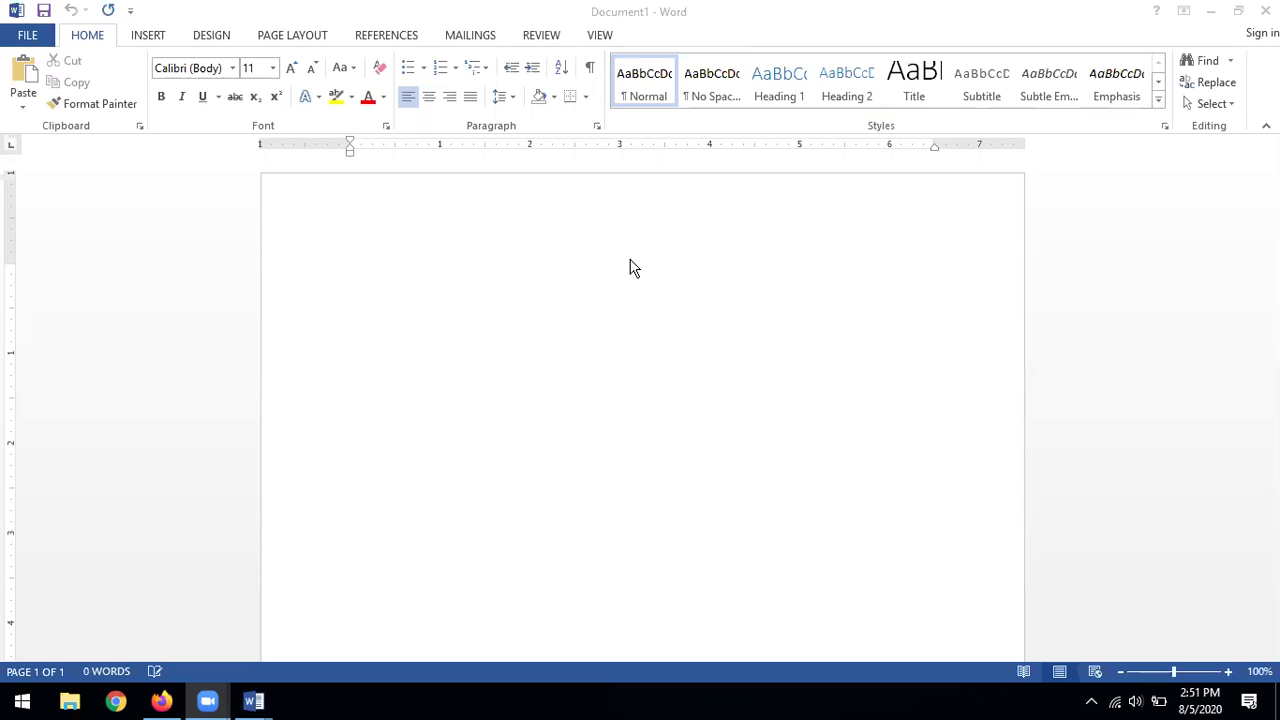
click(408, 275)
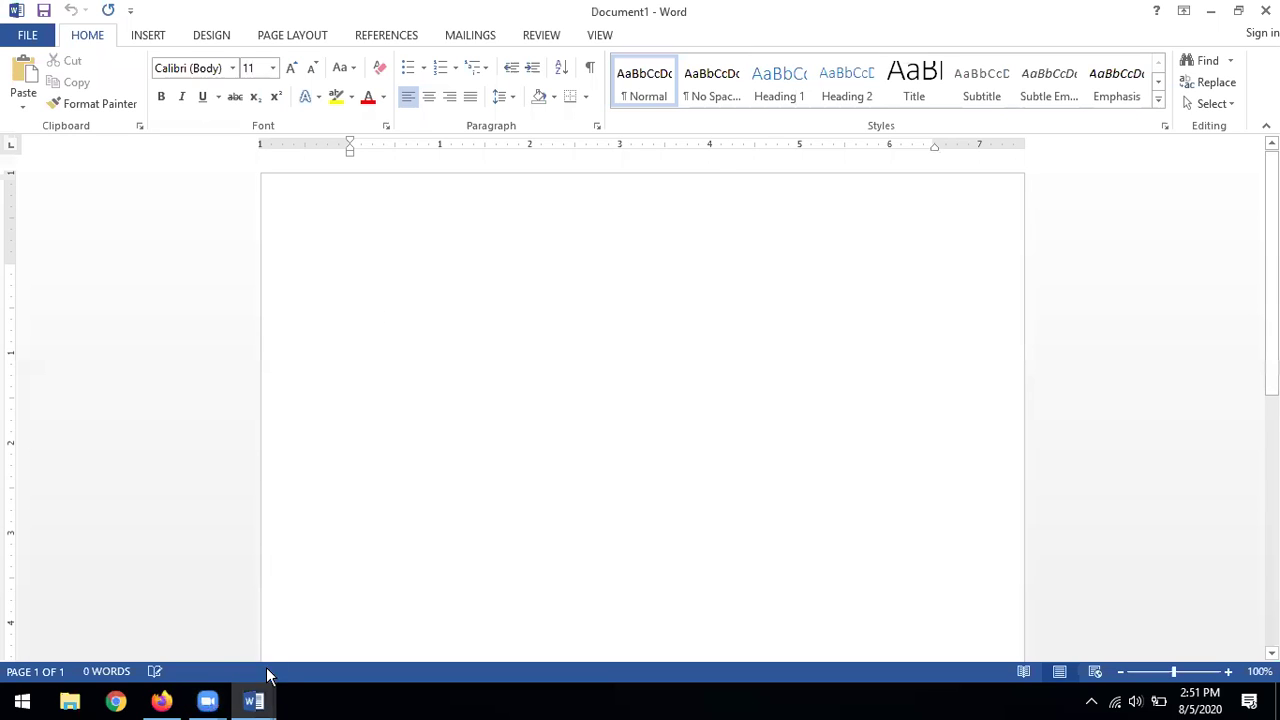
click(258, 704)
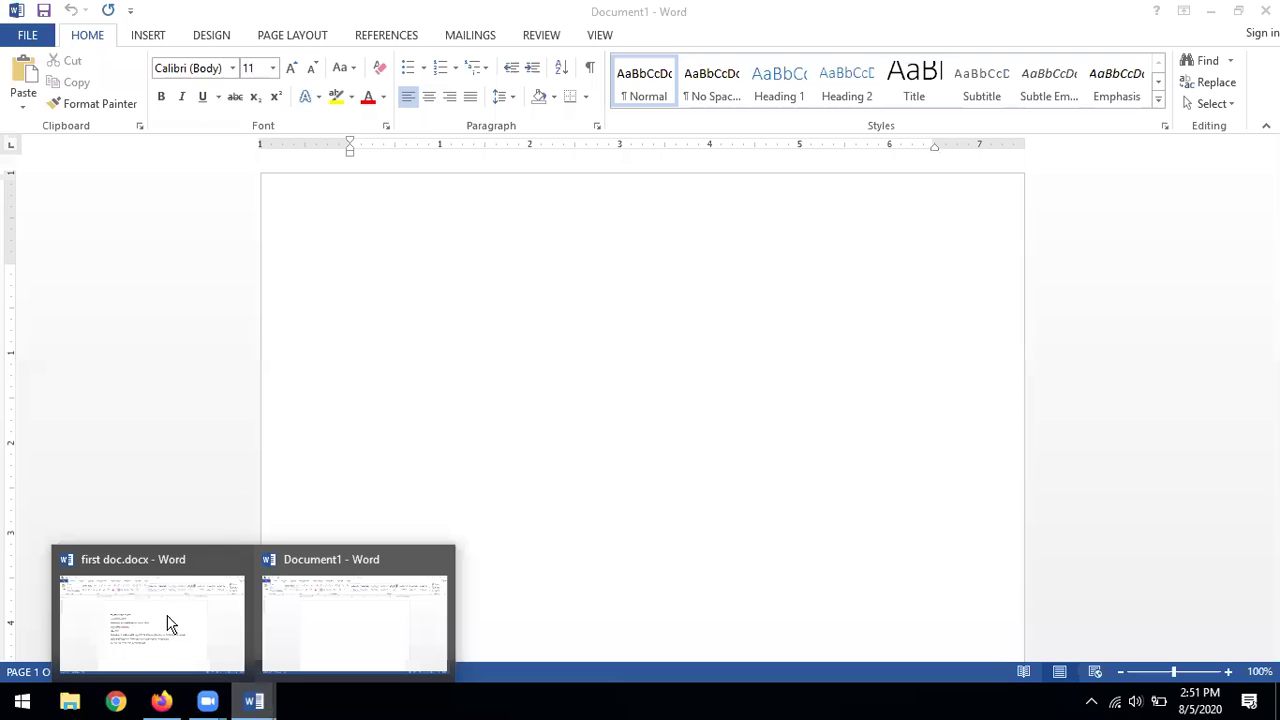
click(172, 620)
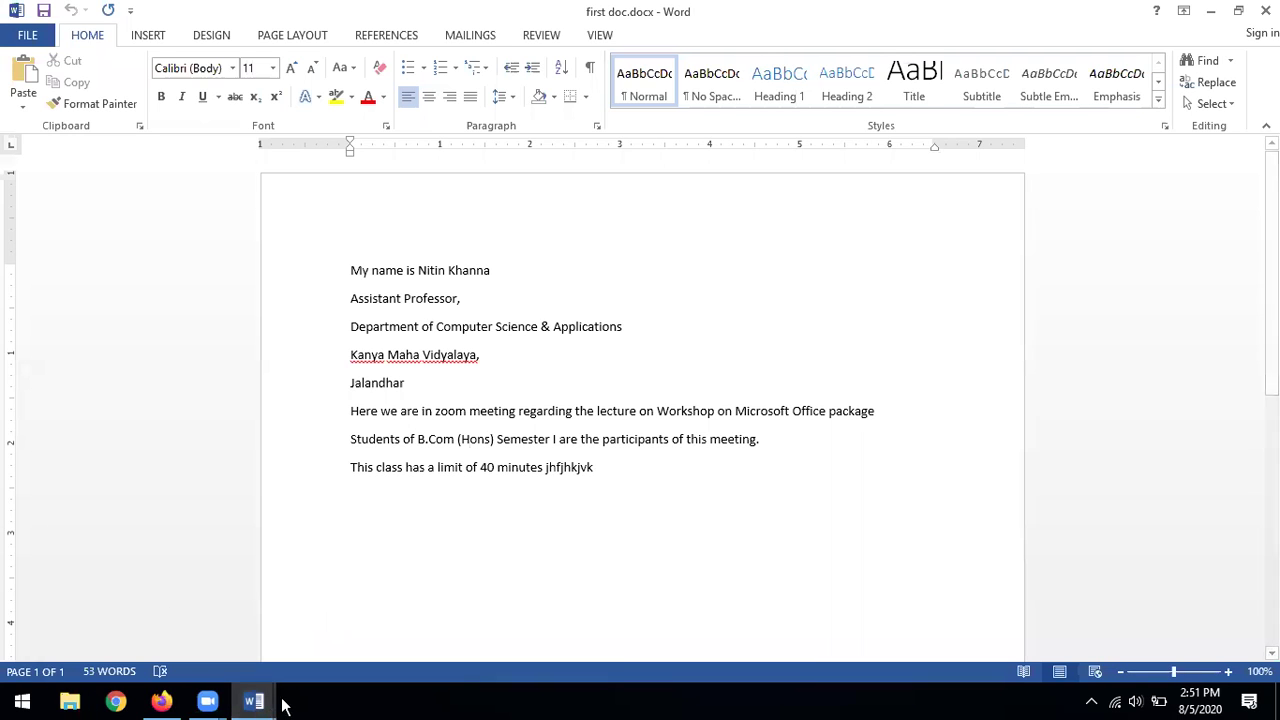
click(380, 646)
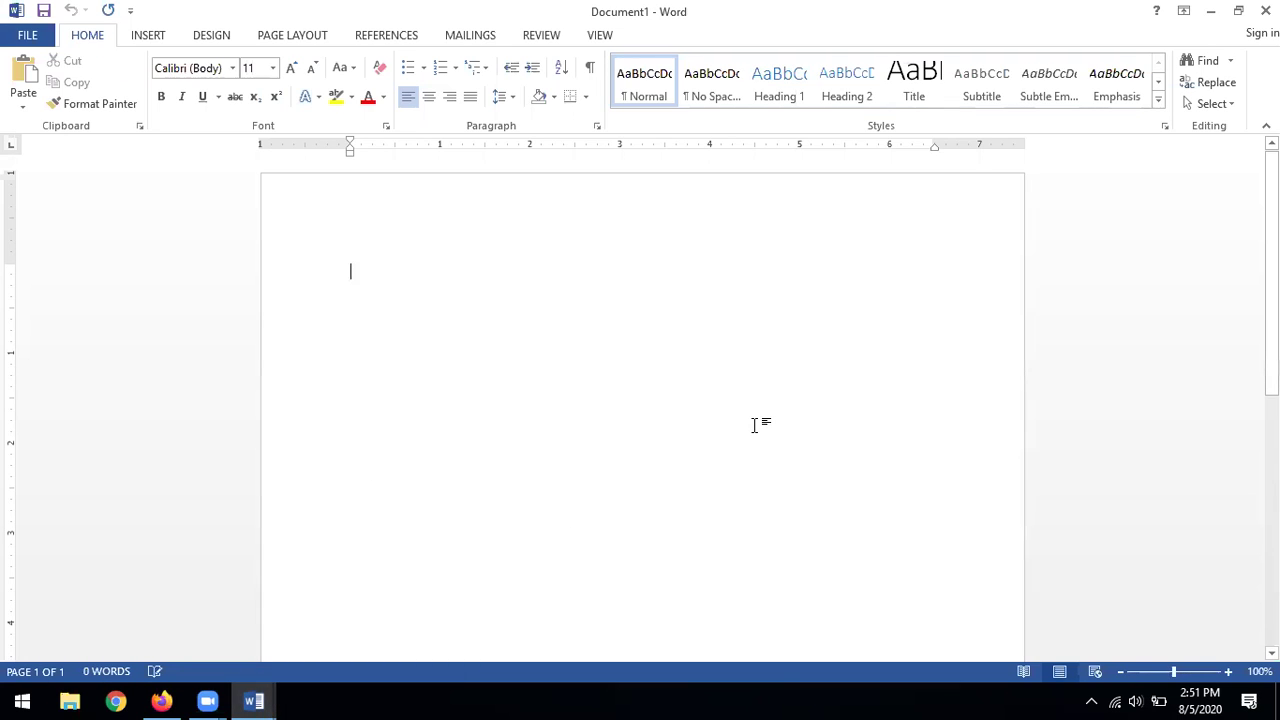
Step: Create another new document from the Blank document template
click(27, 37)
click(29, 37)
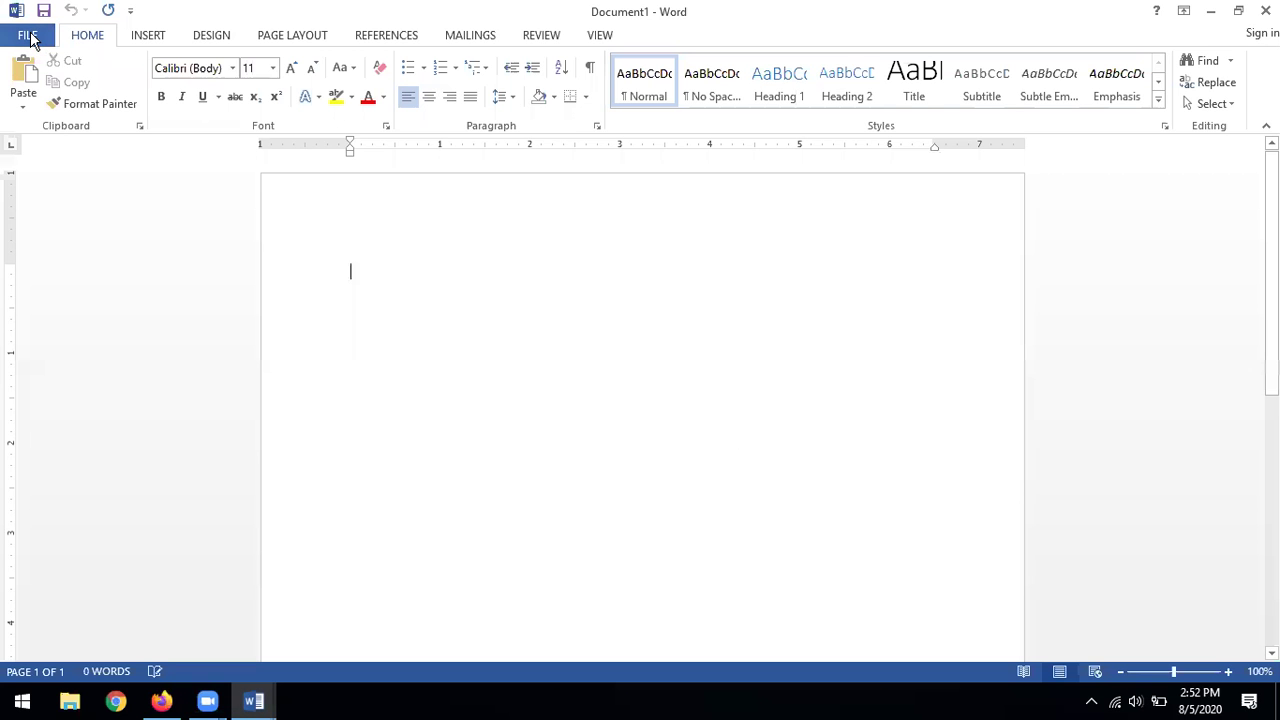
click(28, 37)
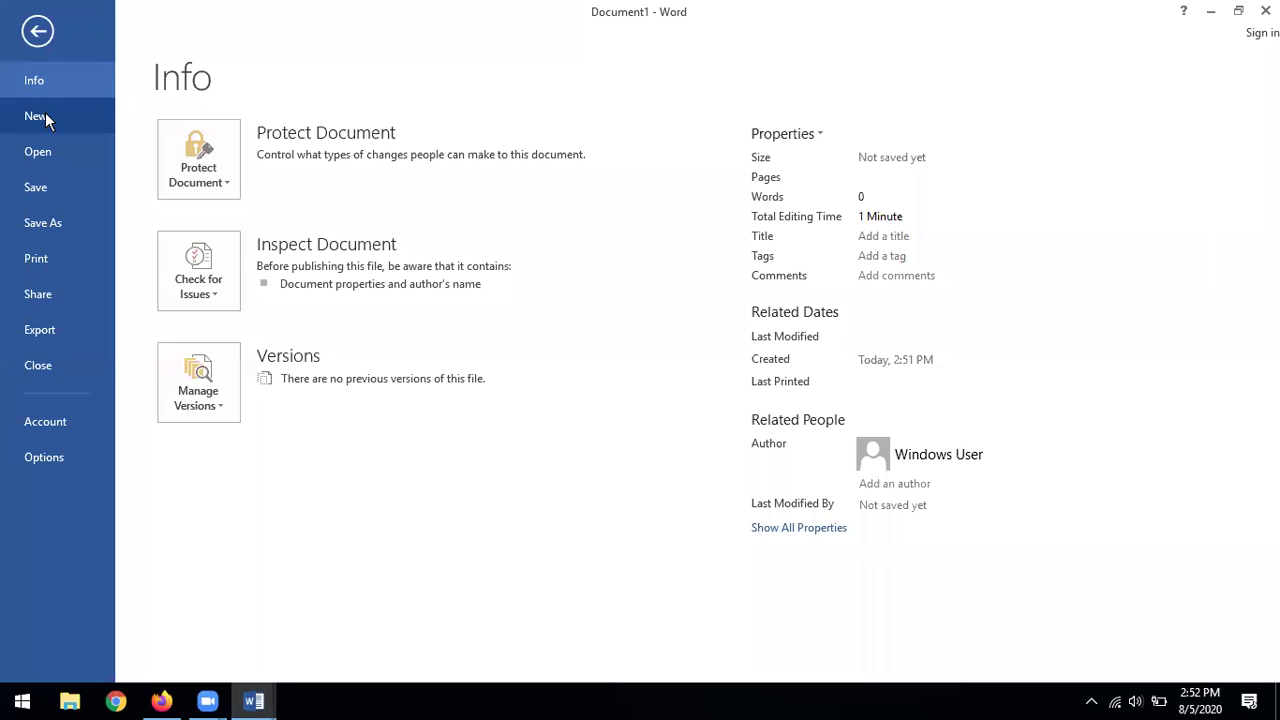
click(45, 116)
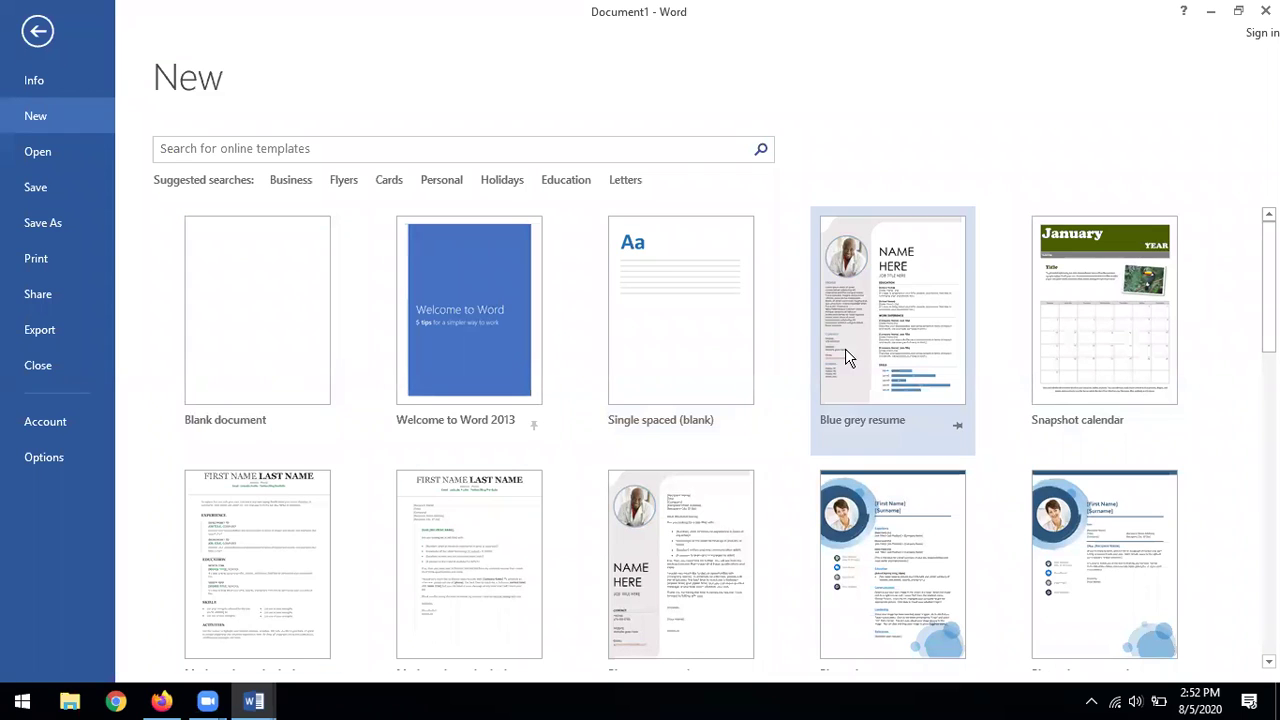
click(278, 352)
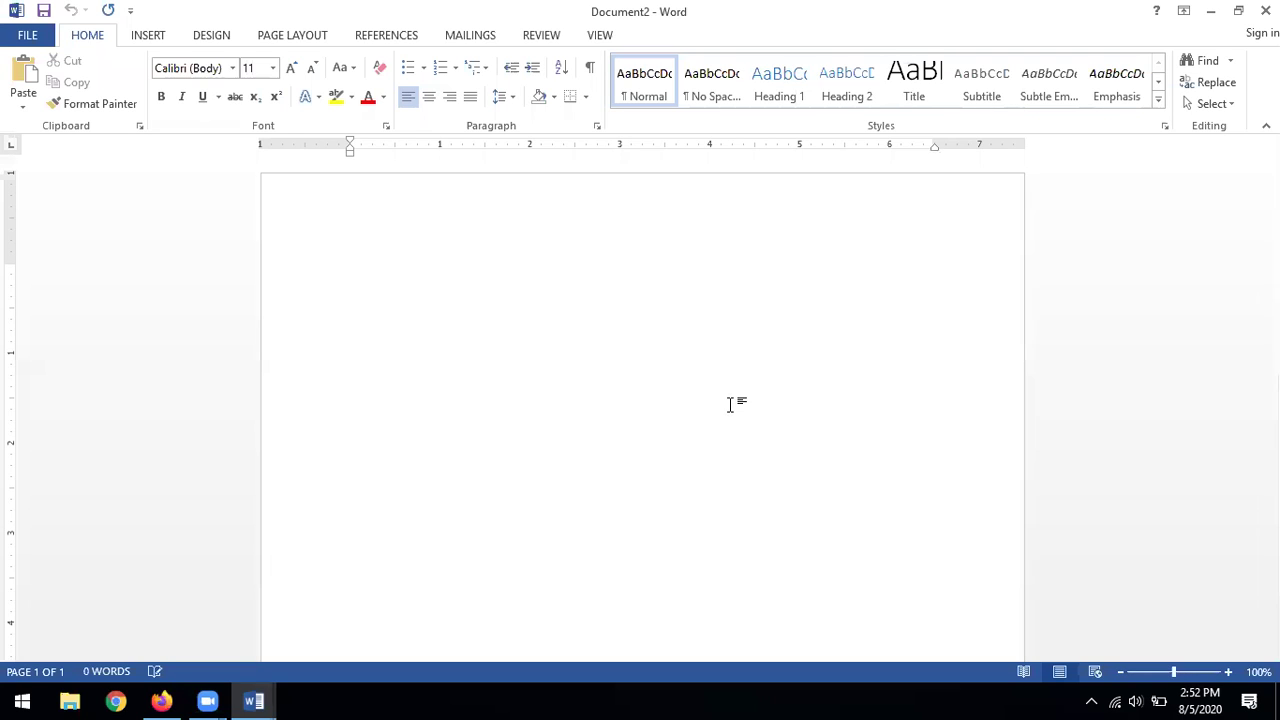
Step: View the blank documents Document1 and Document2 in turn, and return to first doc.docx
click(257, 706)
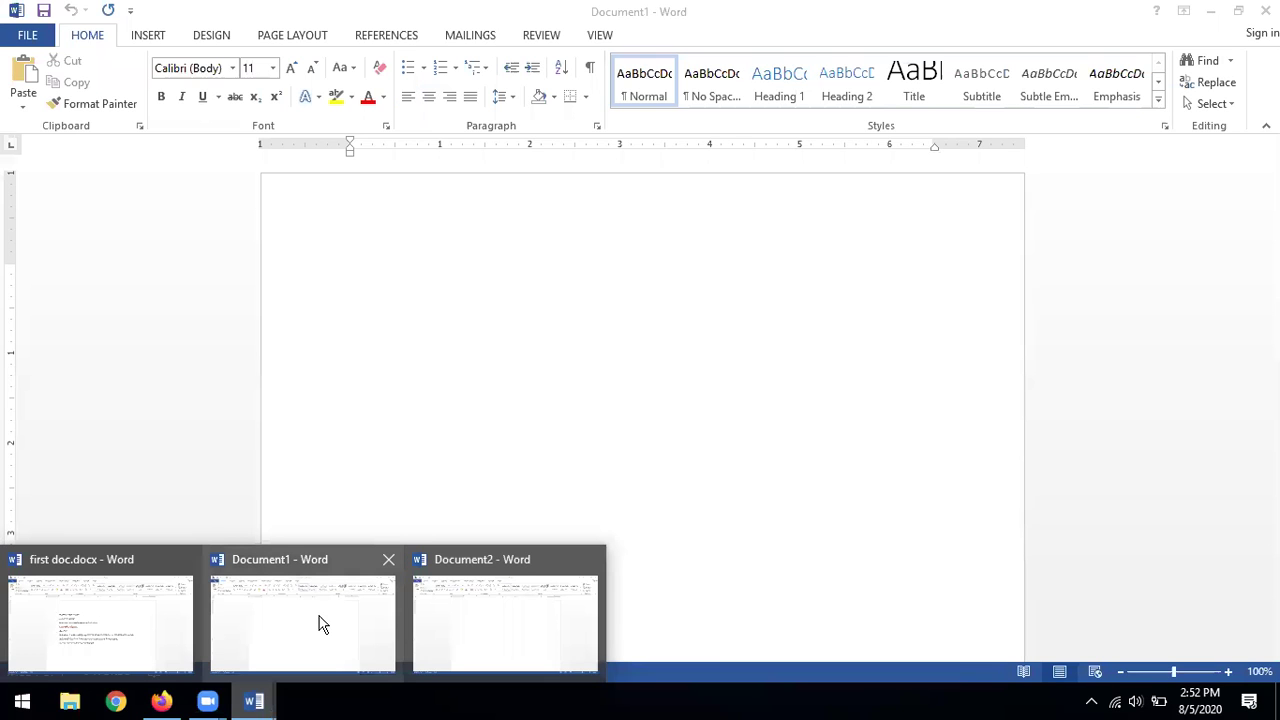
click(296, 617)
click(254, 702)
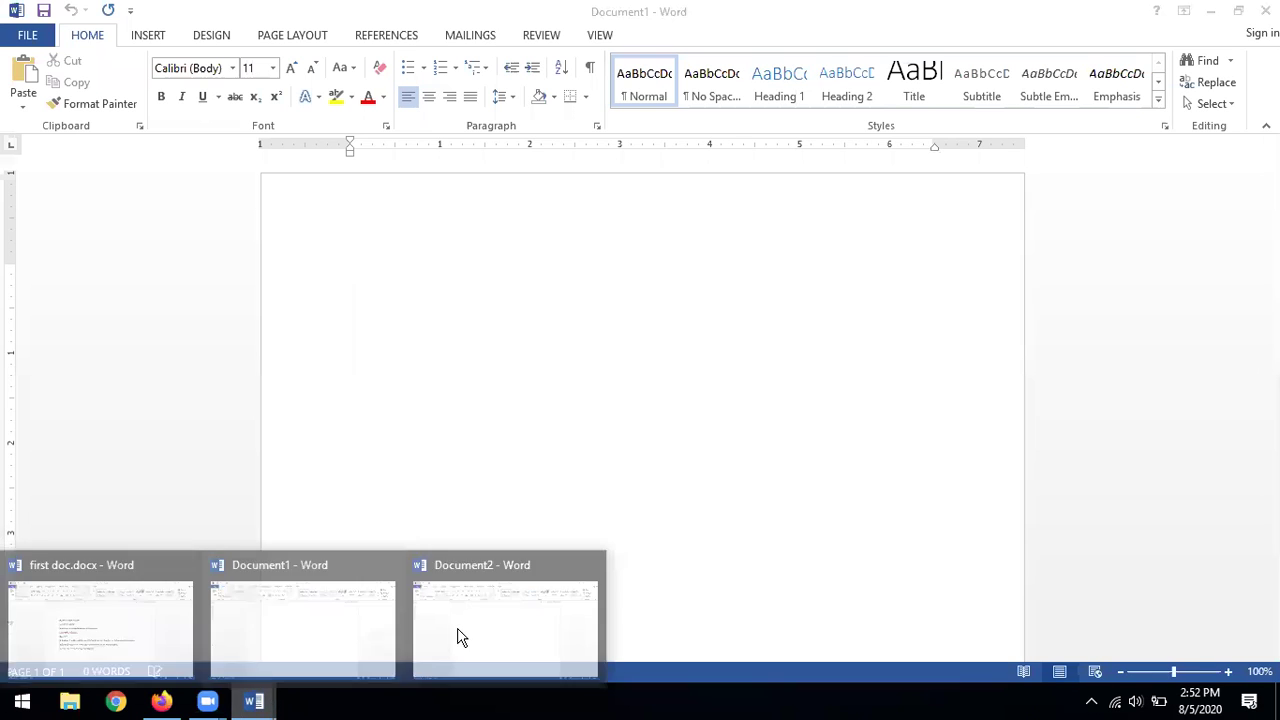
click(458, 630)
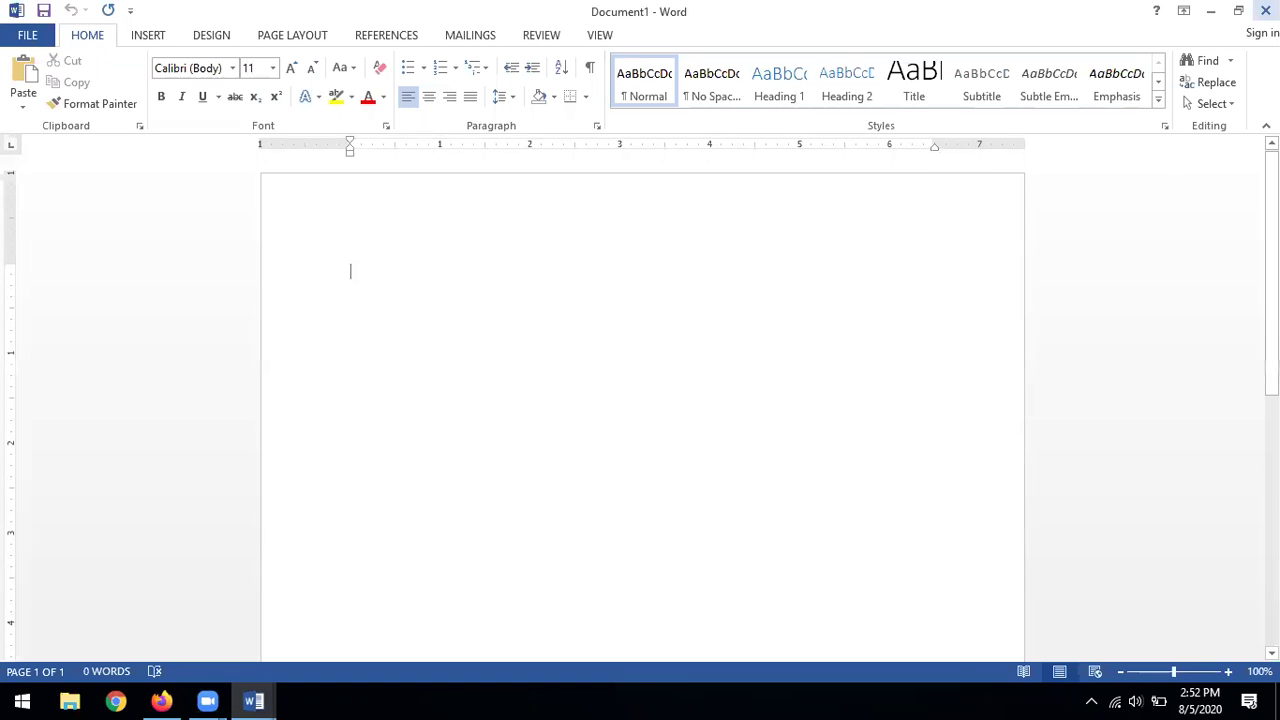
key(alt+Tab)
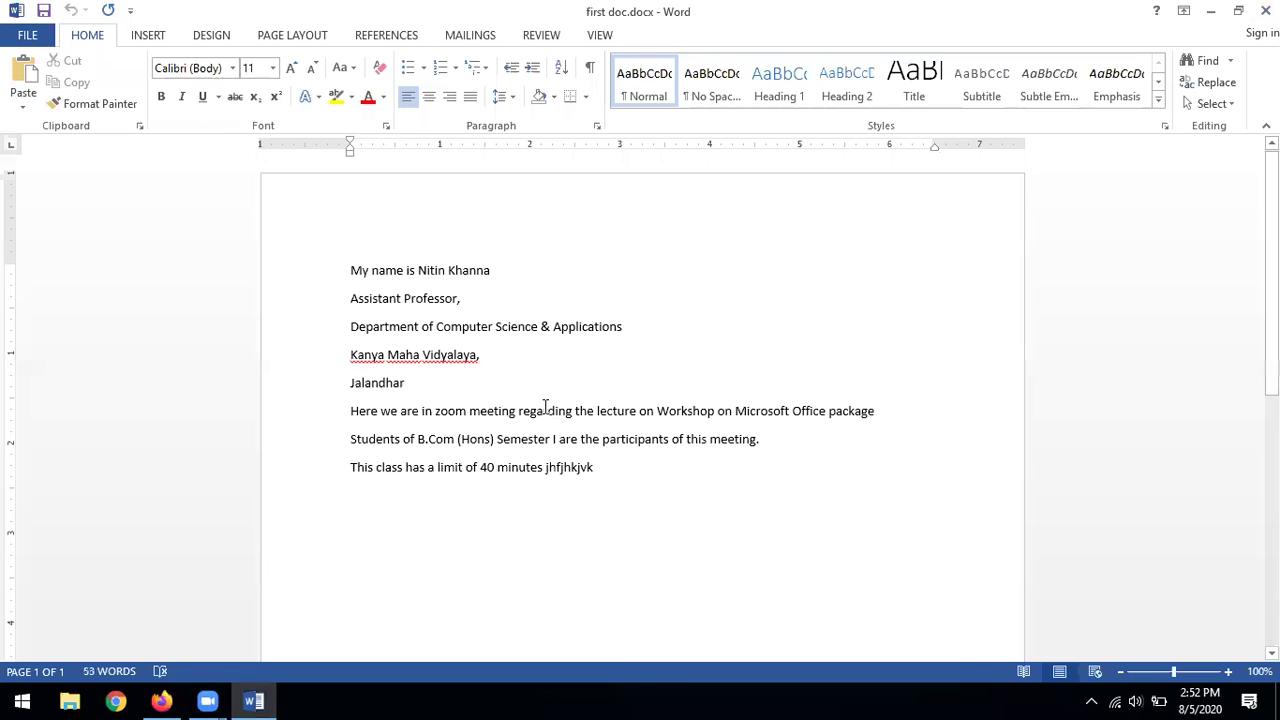
Step: Add the filler lines "dytfghoiholjlhkjk" and "hjghdjygi" below the last line of first doc.docx
click(614, 474)
key(Return)
text(dytfg)
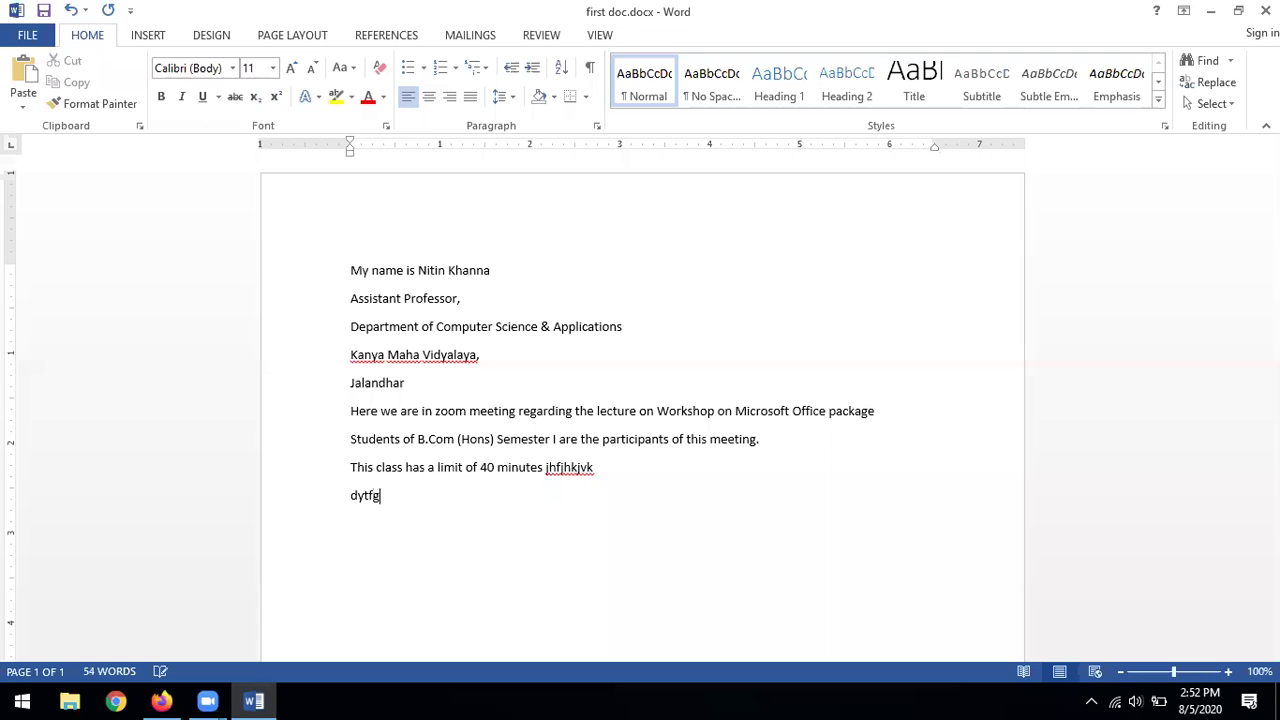
text(hoiholjlhkjk)
key(Return)
text(hjghdjygi)
key(Return)
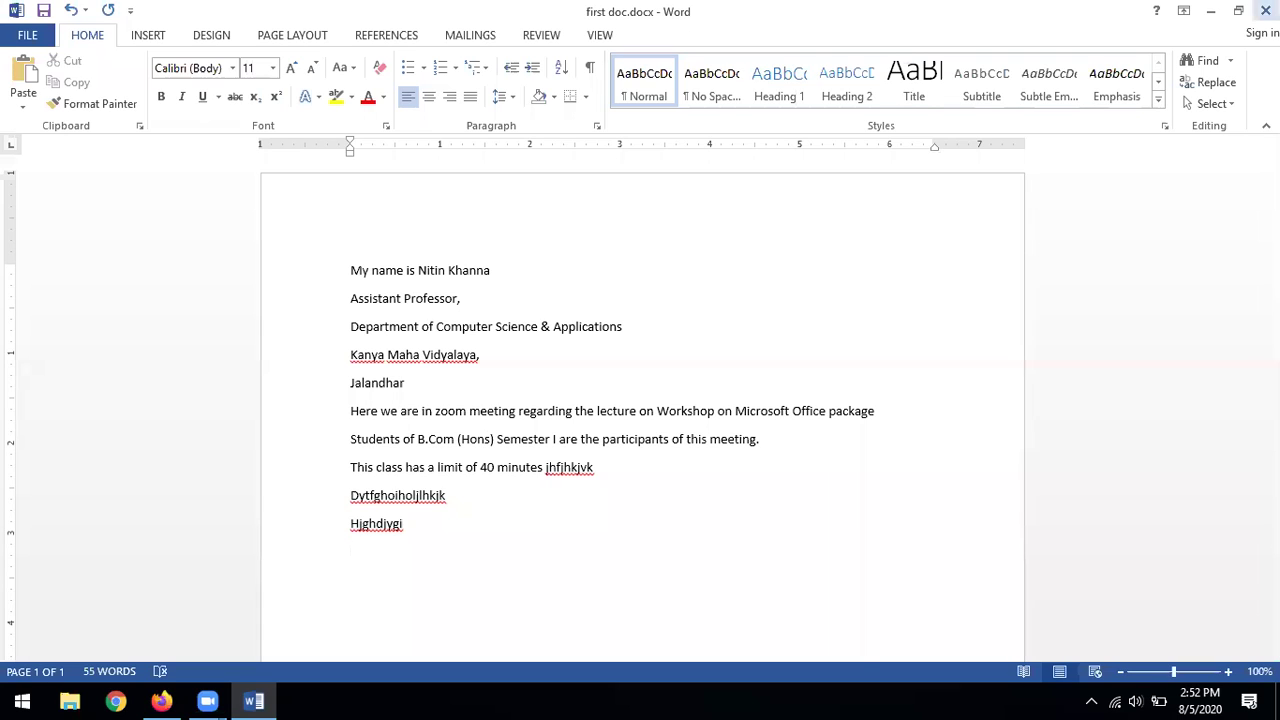
Step: Start closing first doc.docx but cancel at the save prompt, and delete the two filler lines at the end
click(1264, 11)
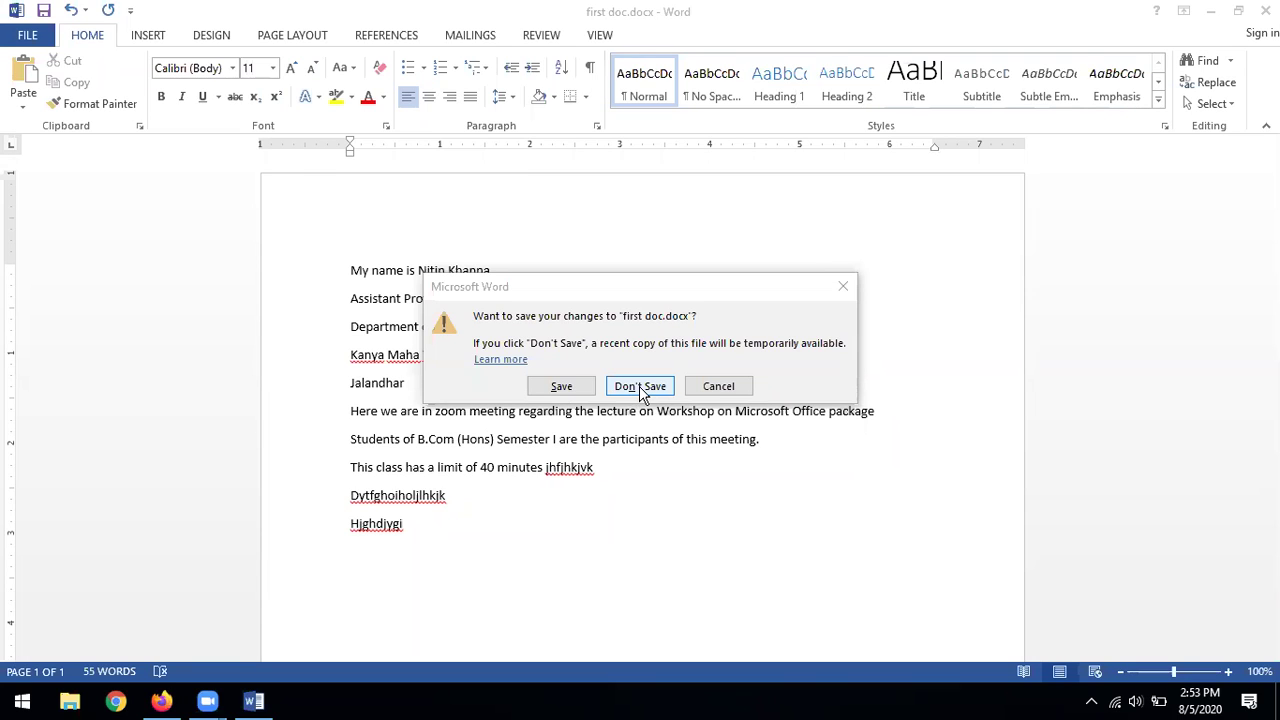
click(718, 390)
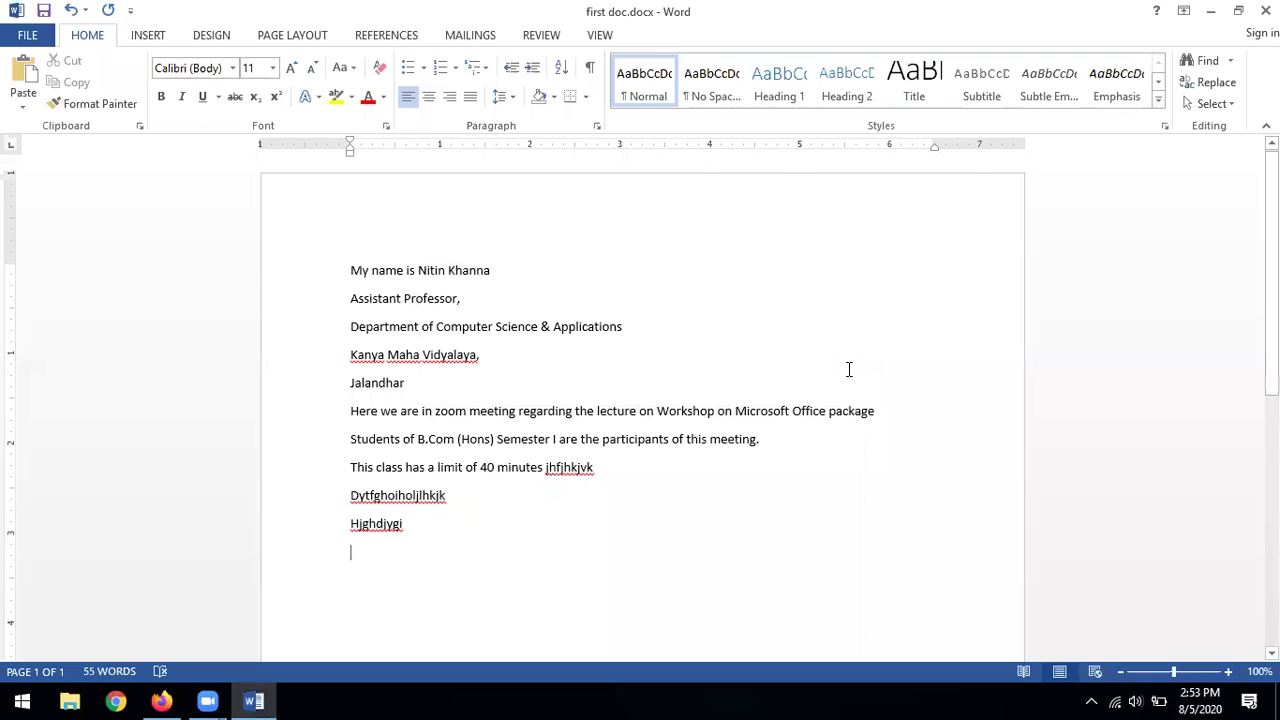
click(443, 523)
drag(374, 518, 349, 495)
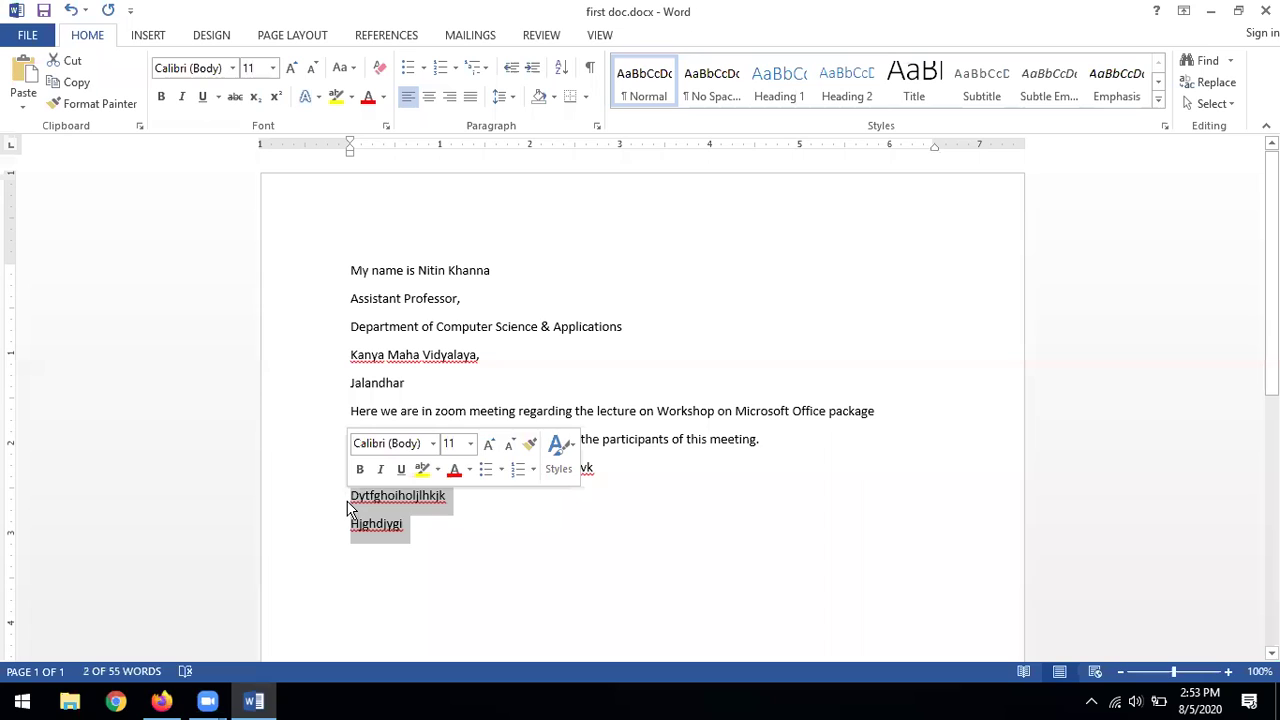
key(BackSpace)
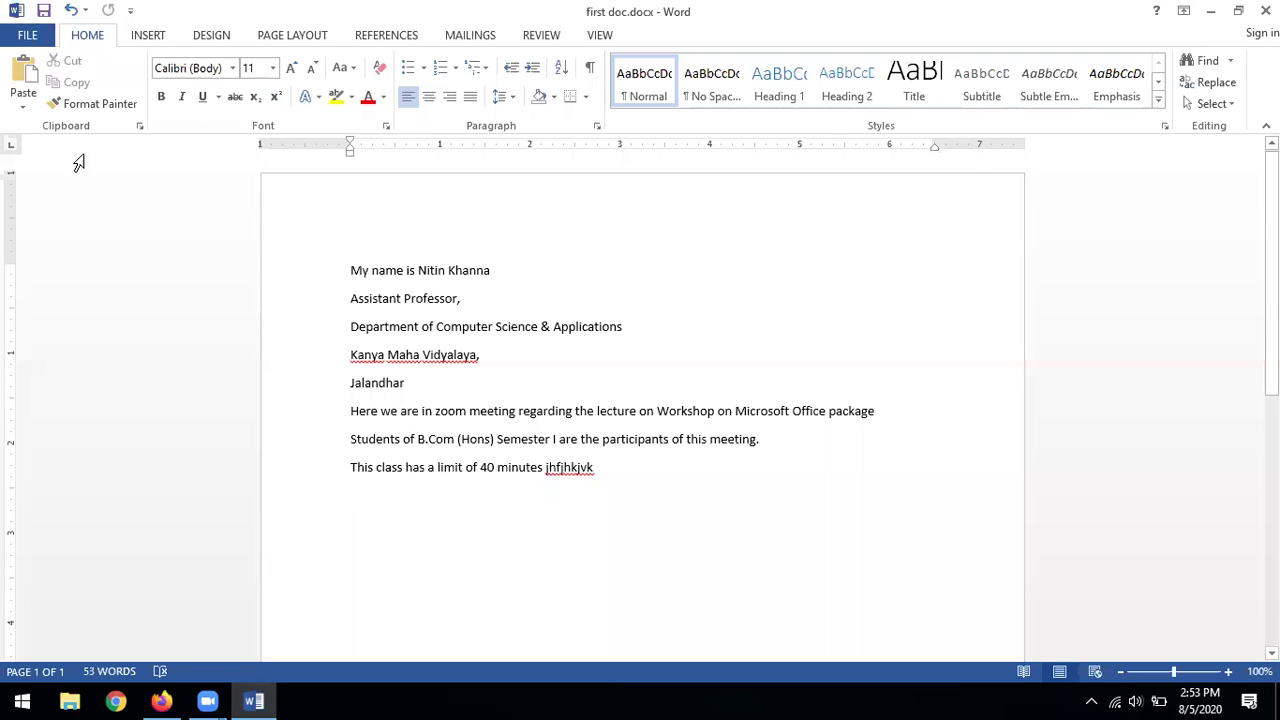
Step: View the Info page of first doc.docx and return to the end of its last text line
click(28, 38)
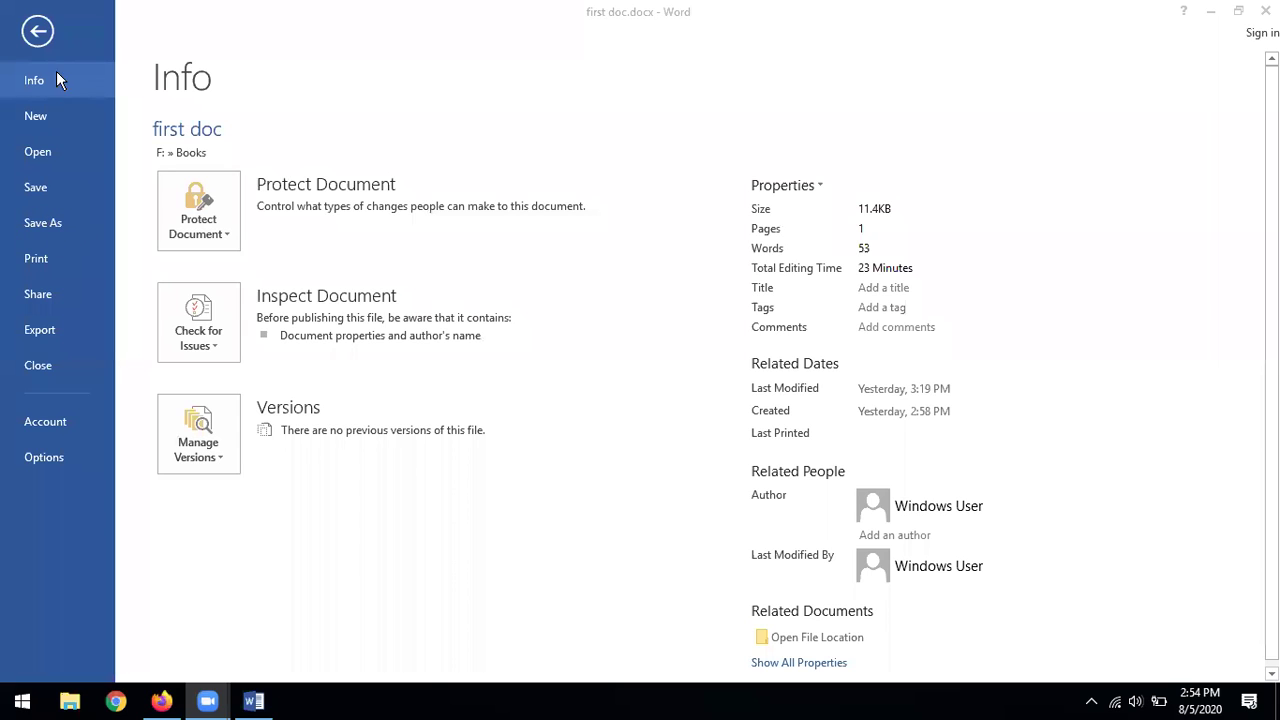
click(39, 36)
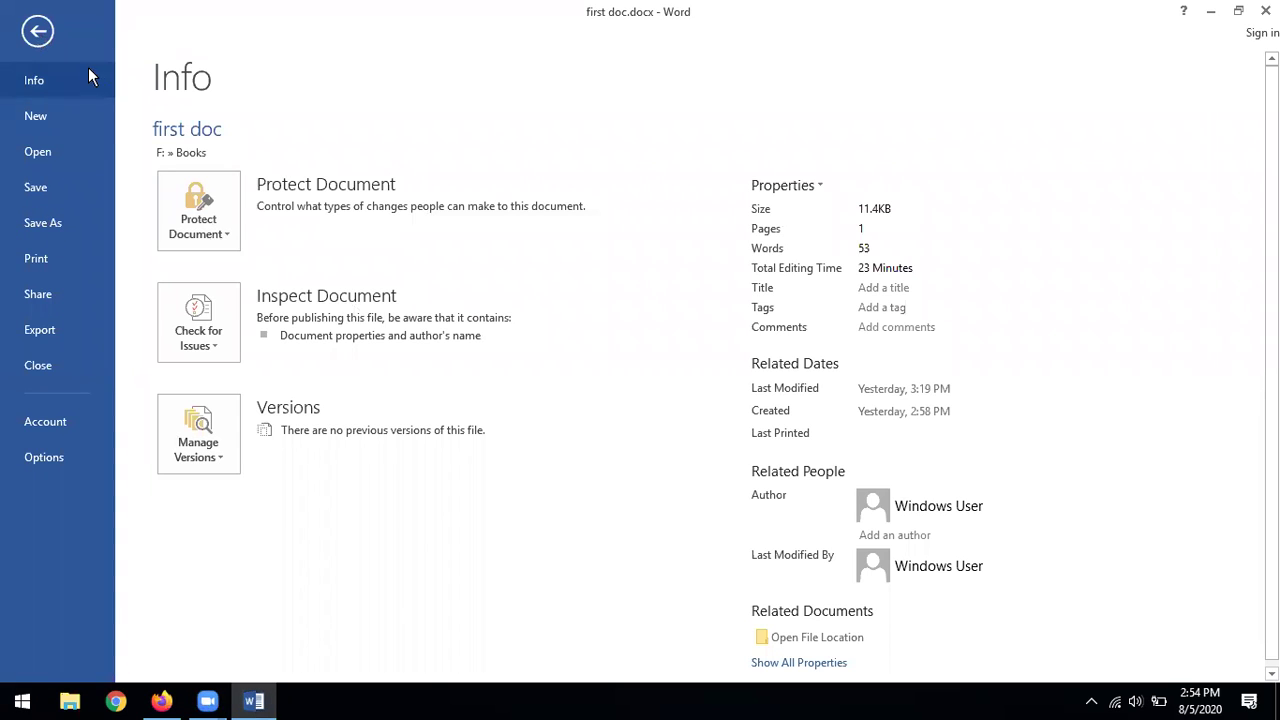
click(39, 32)
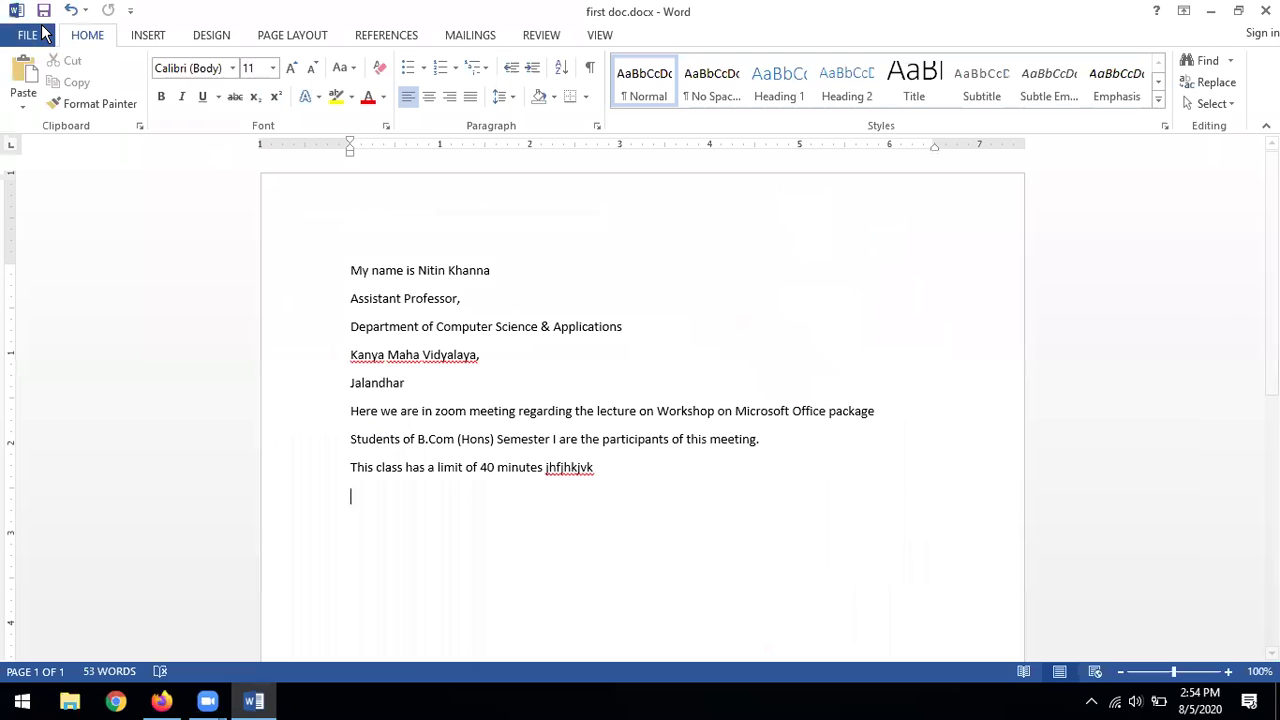
click(614, 462)
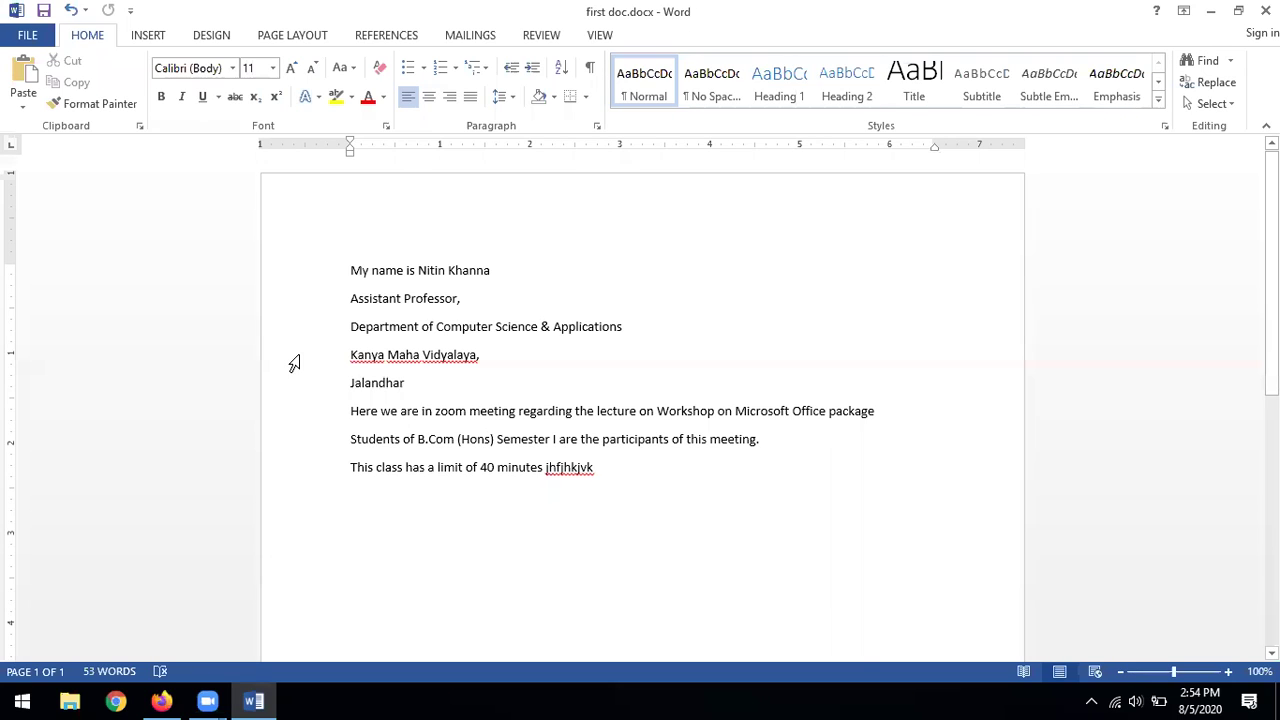
Step: Save a copy of the document to the Desktop as first doc.docx, with the Word Document (*.docx) type
click(28, 36)
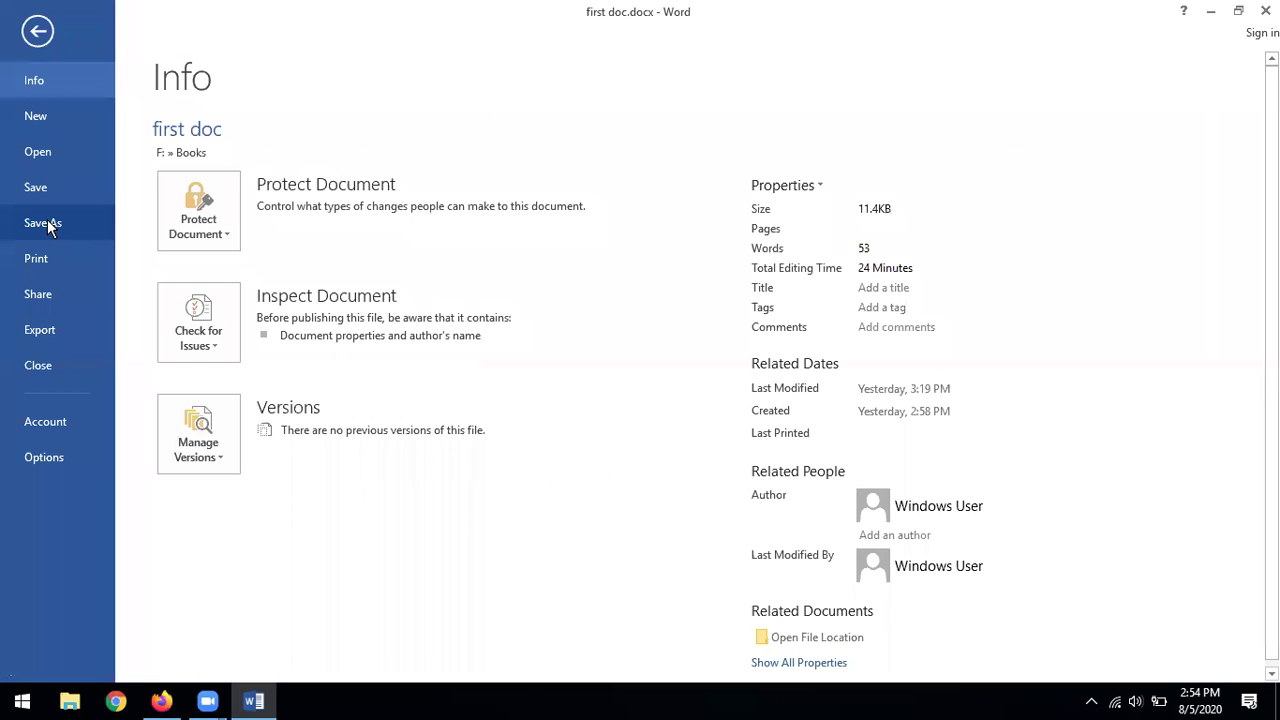
click(47, 223)
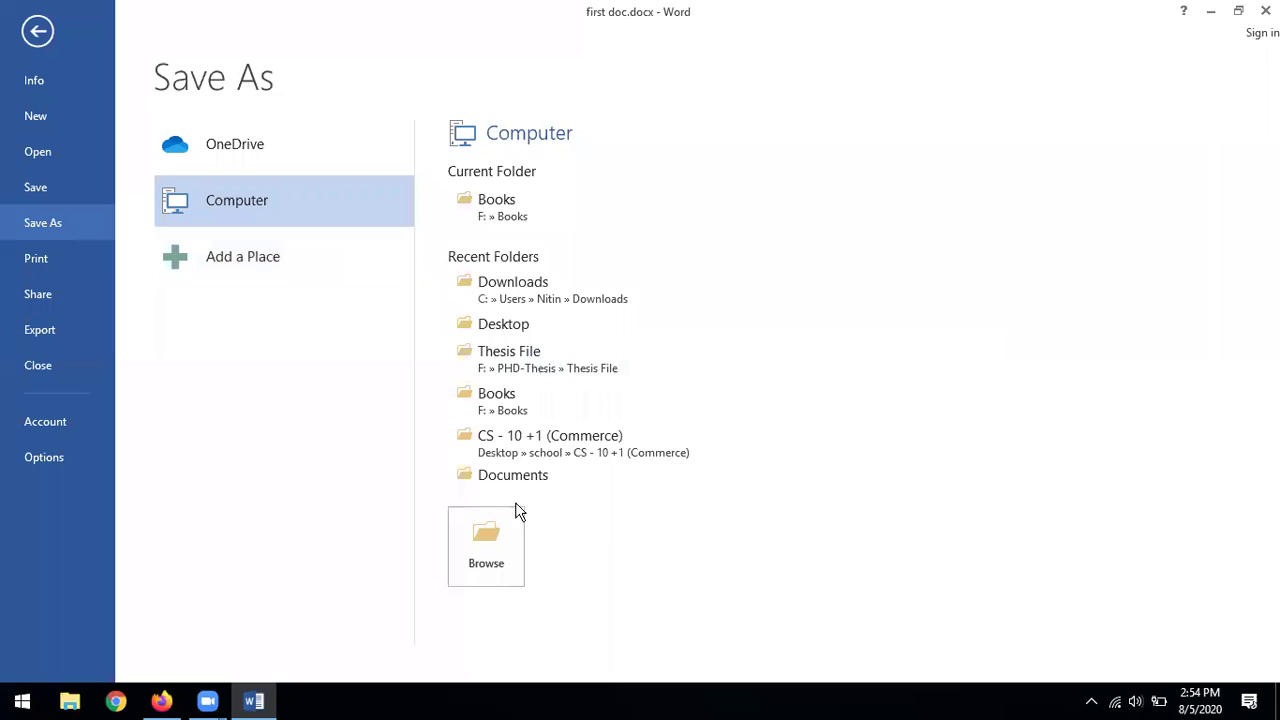
click(500, 558)
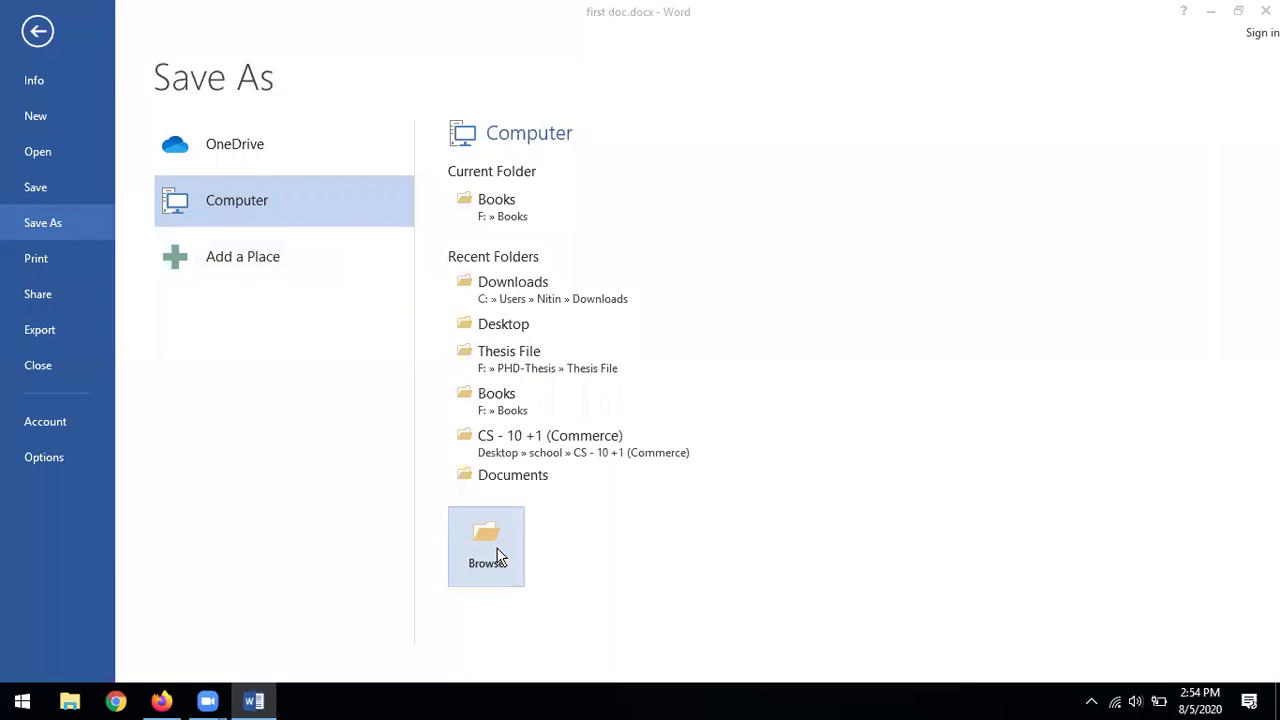
click(170, 199)
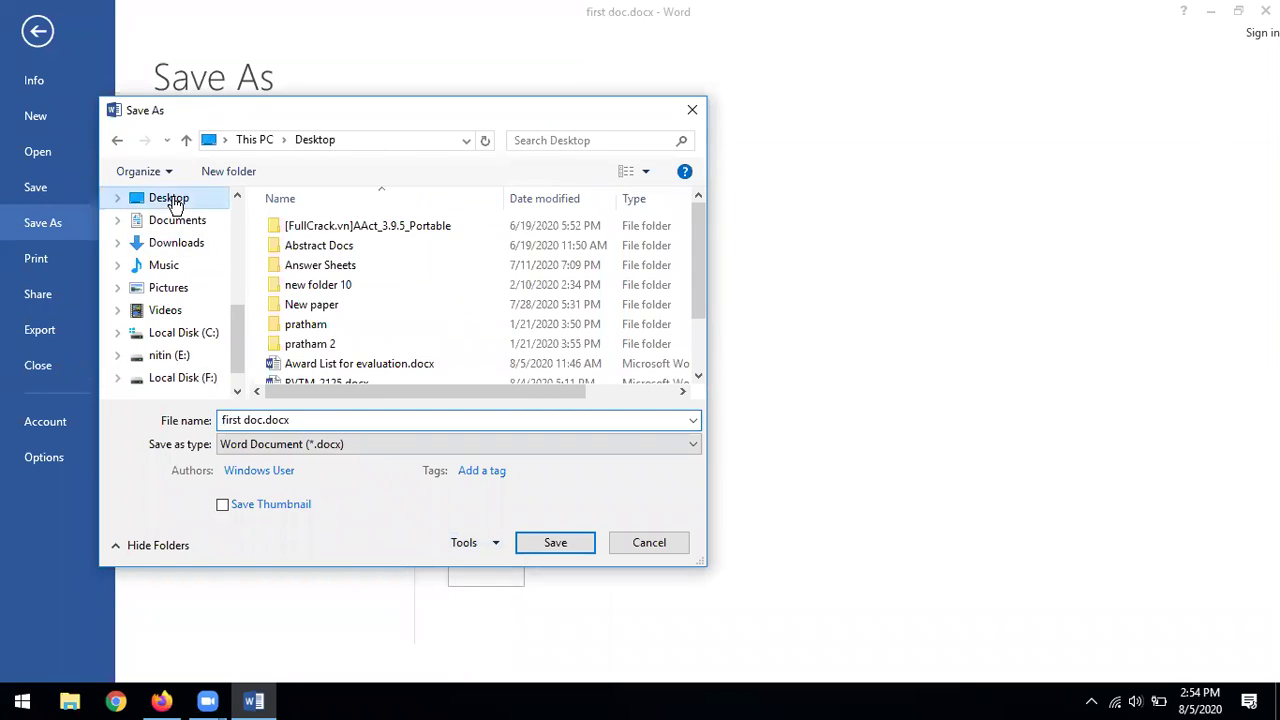
click(294, 420)
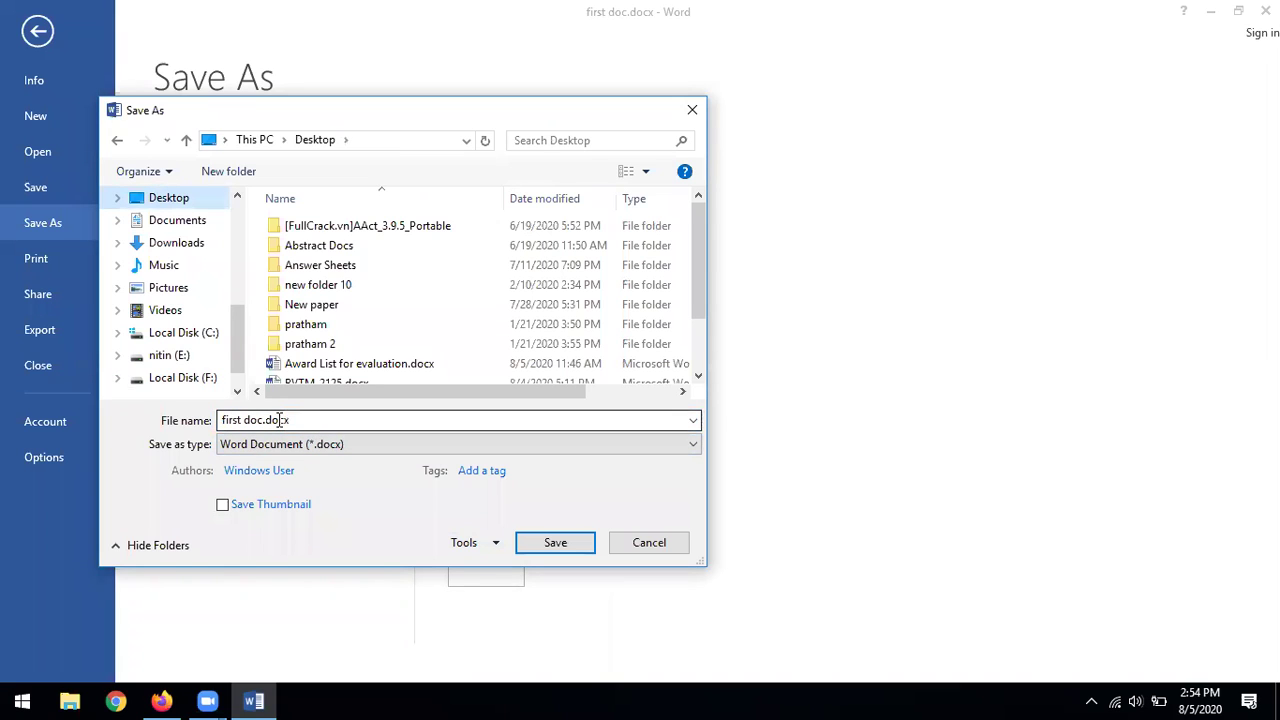
click(374, 450)
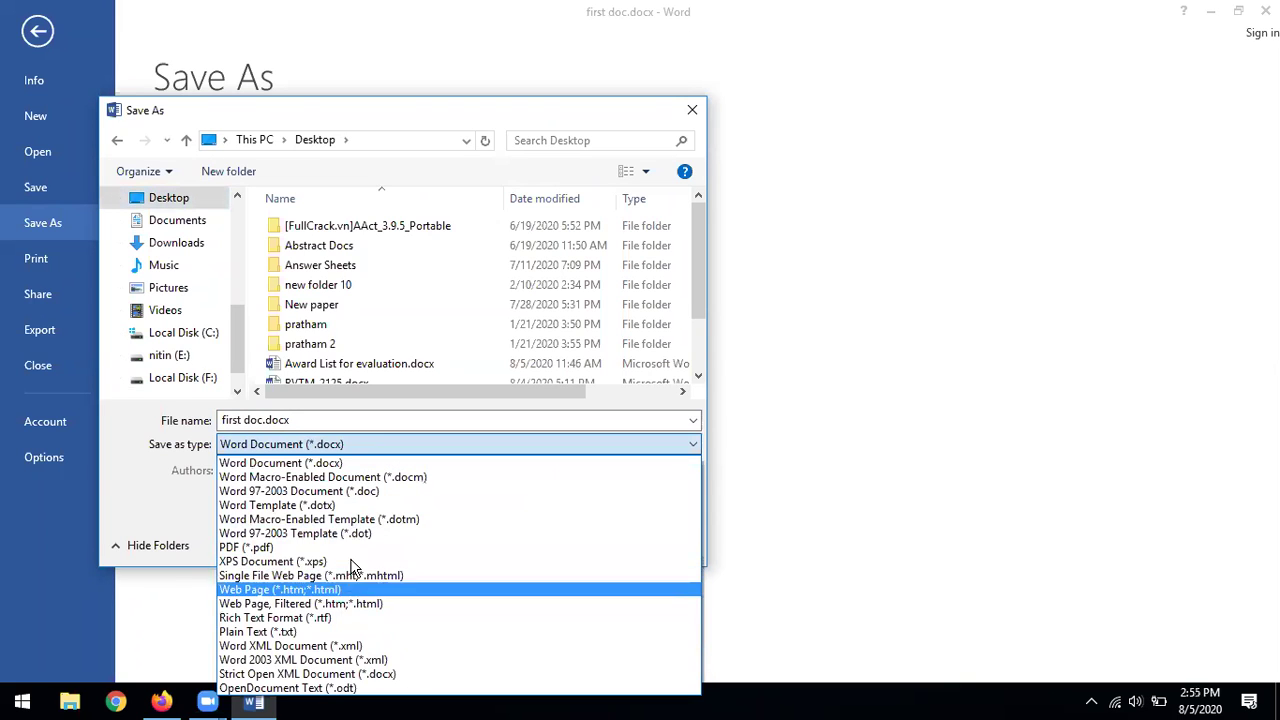
click(344, 444)
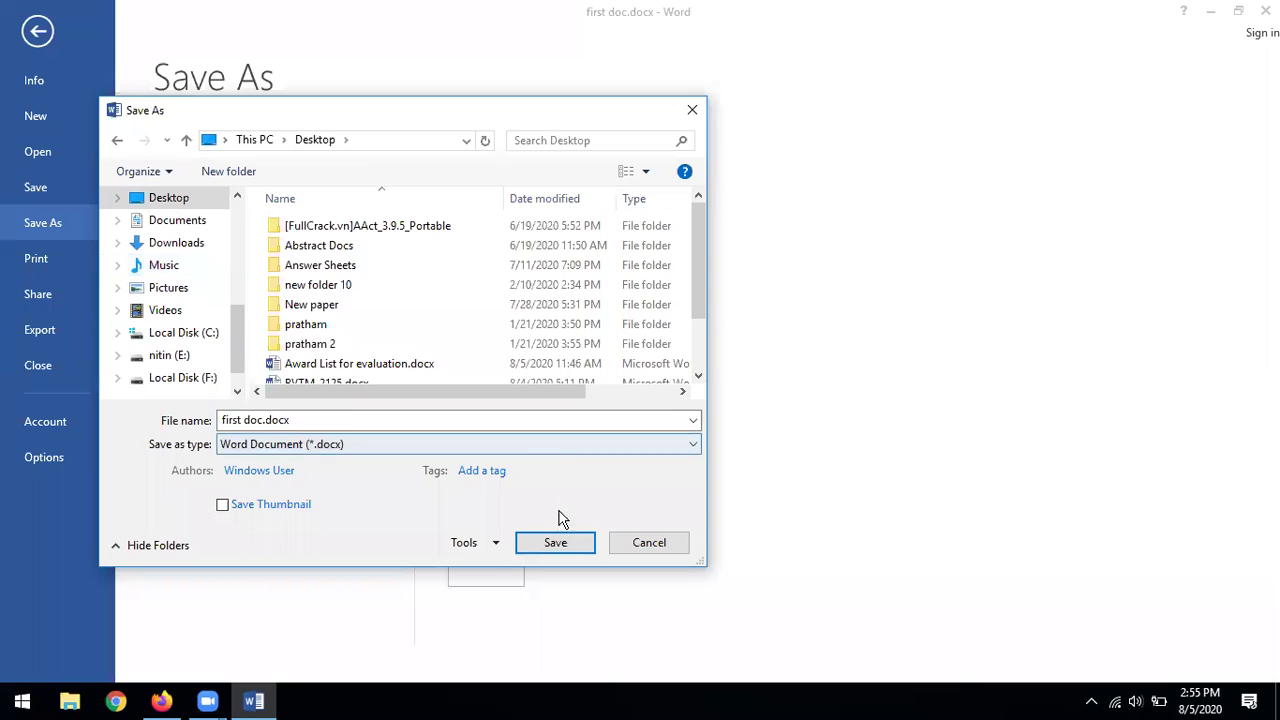
click(558, 544)
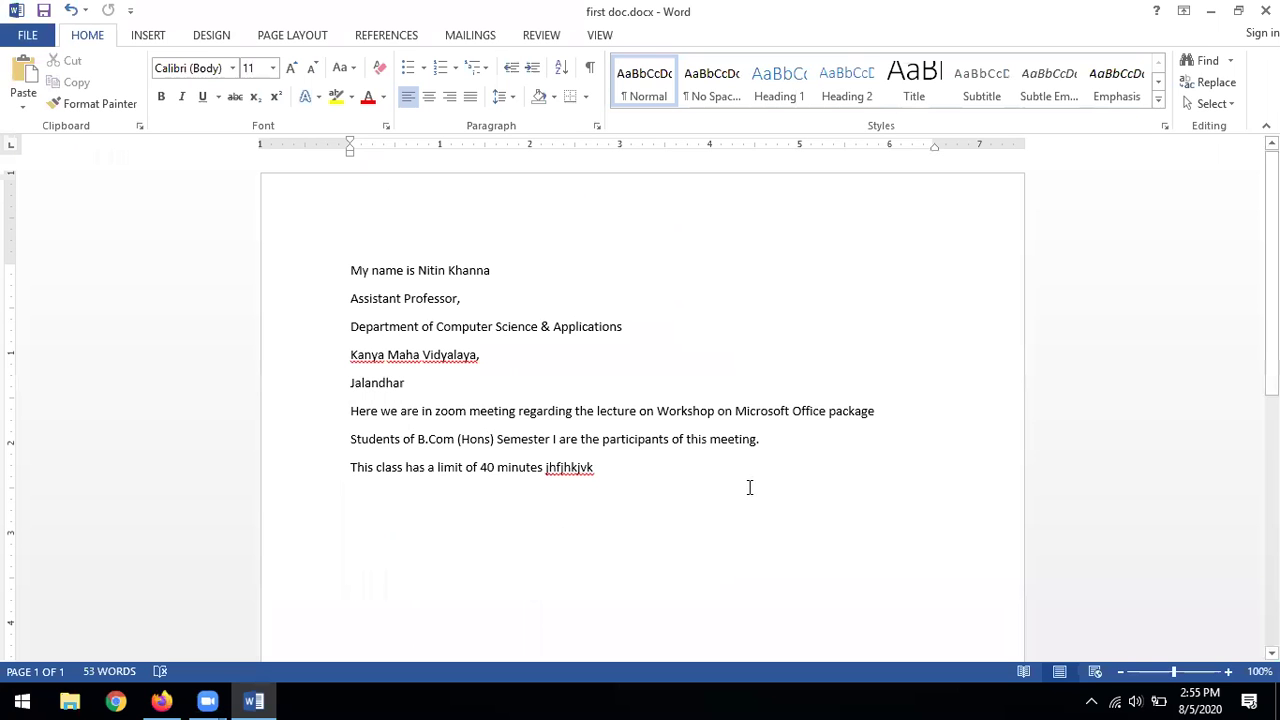
Step: Show the desktop to check the saved first doc.docx file, return to the document and place the cursor before its first line
key(super+d)
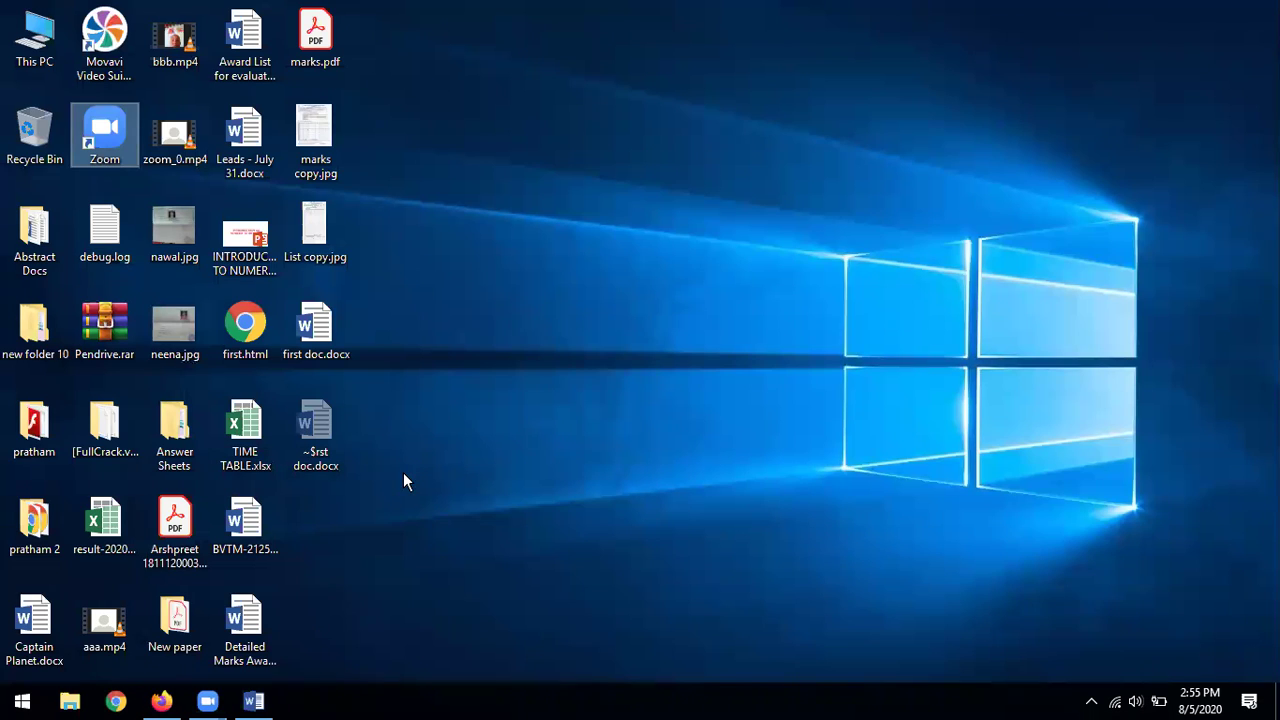
click(403, 481)
key(f)
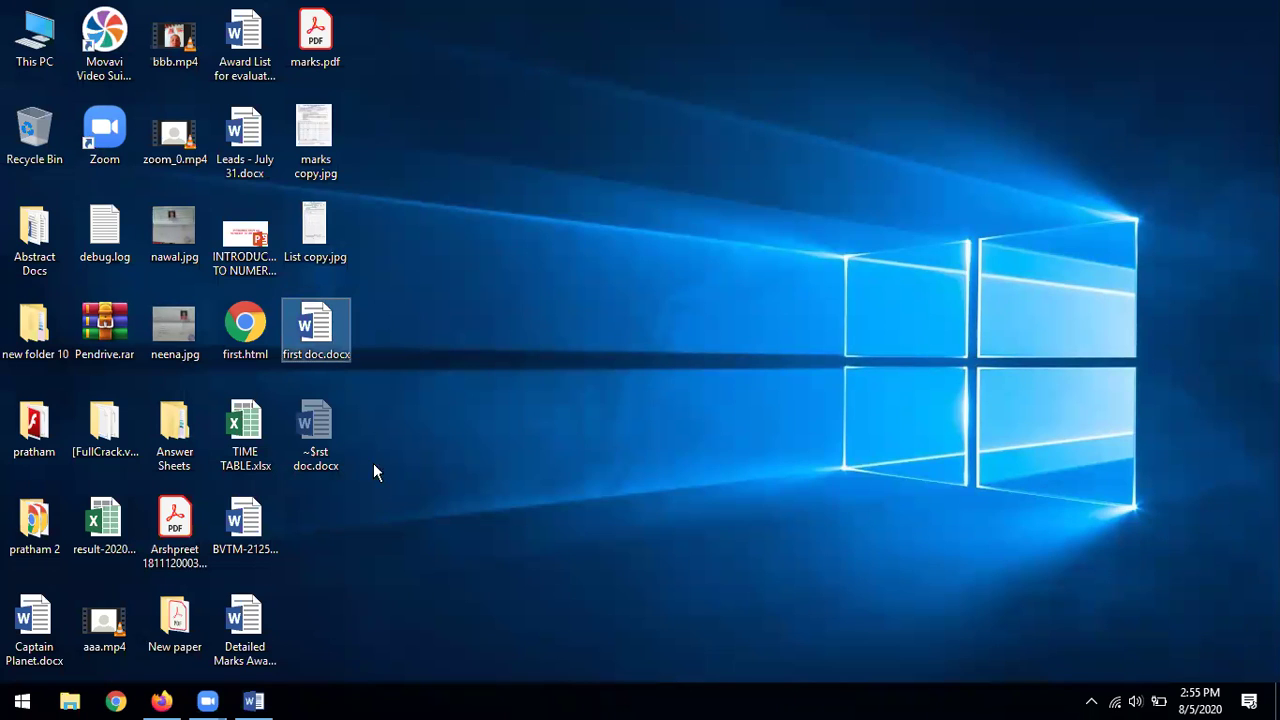
click(254, 700)
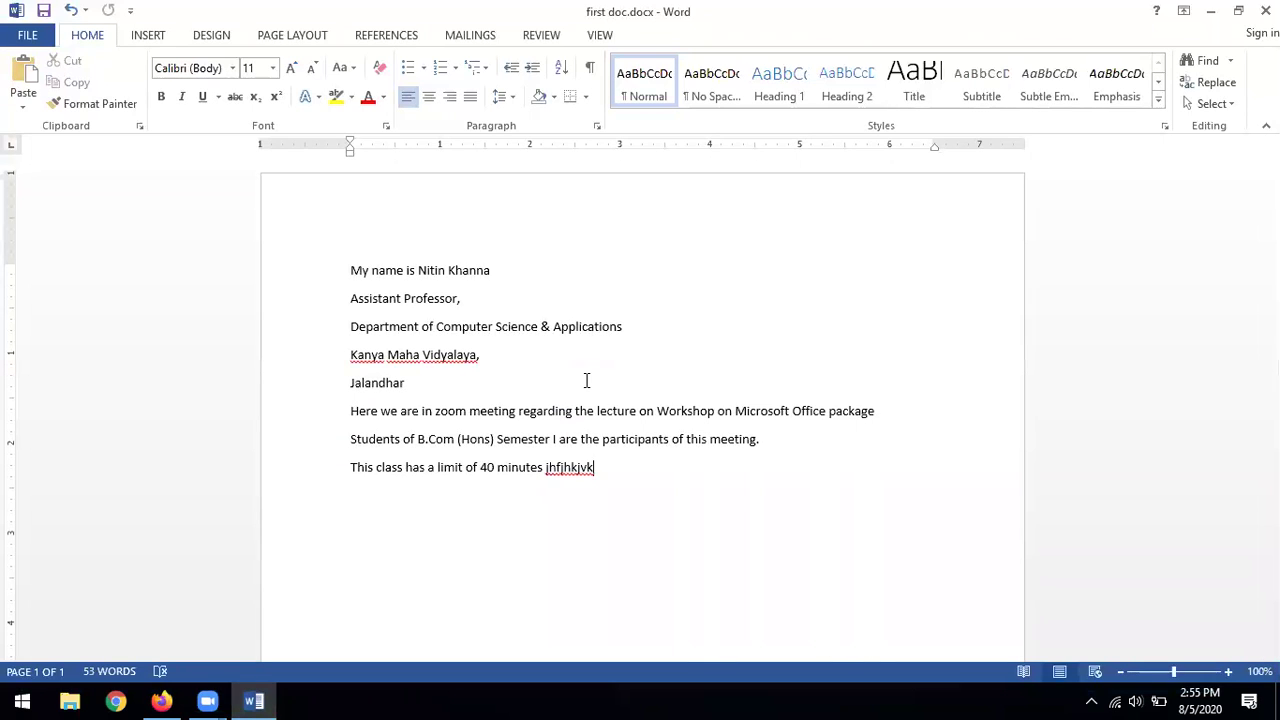
click(348, 270)
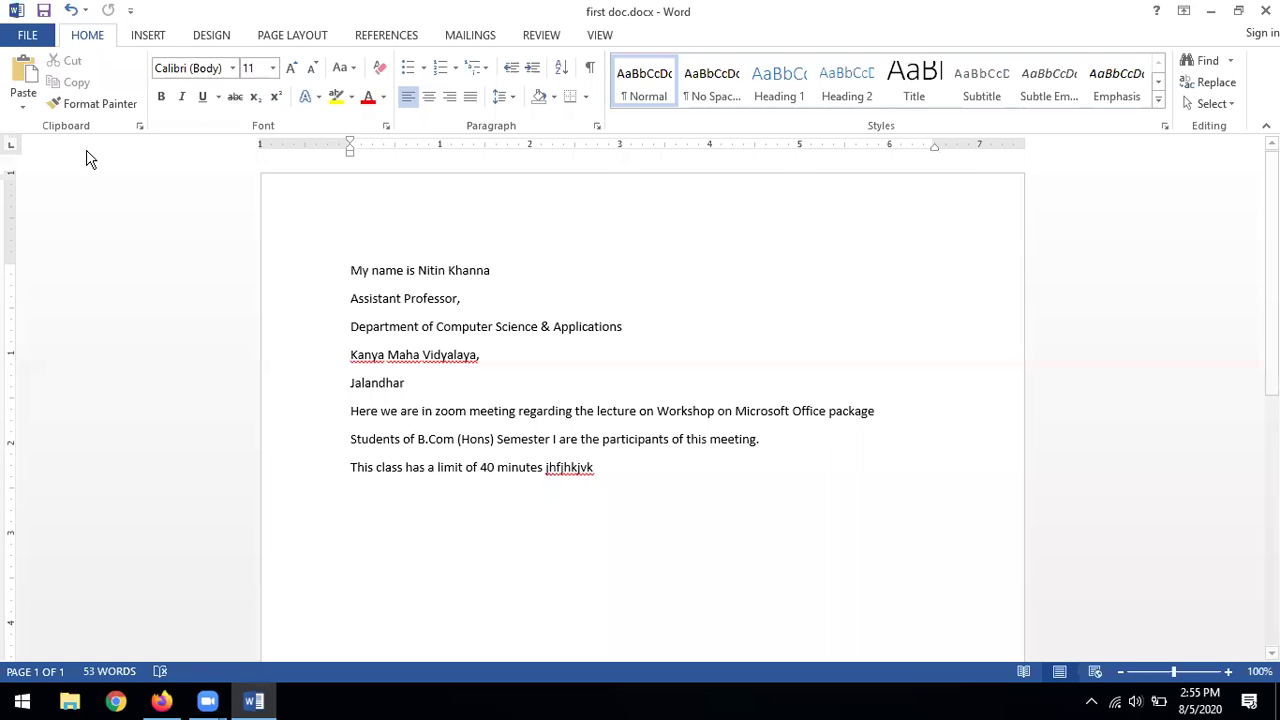
Step: Save the document to the Desktop as abc, with the Word 97-2003 Document (*.doc) type
click(30, 37)
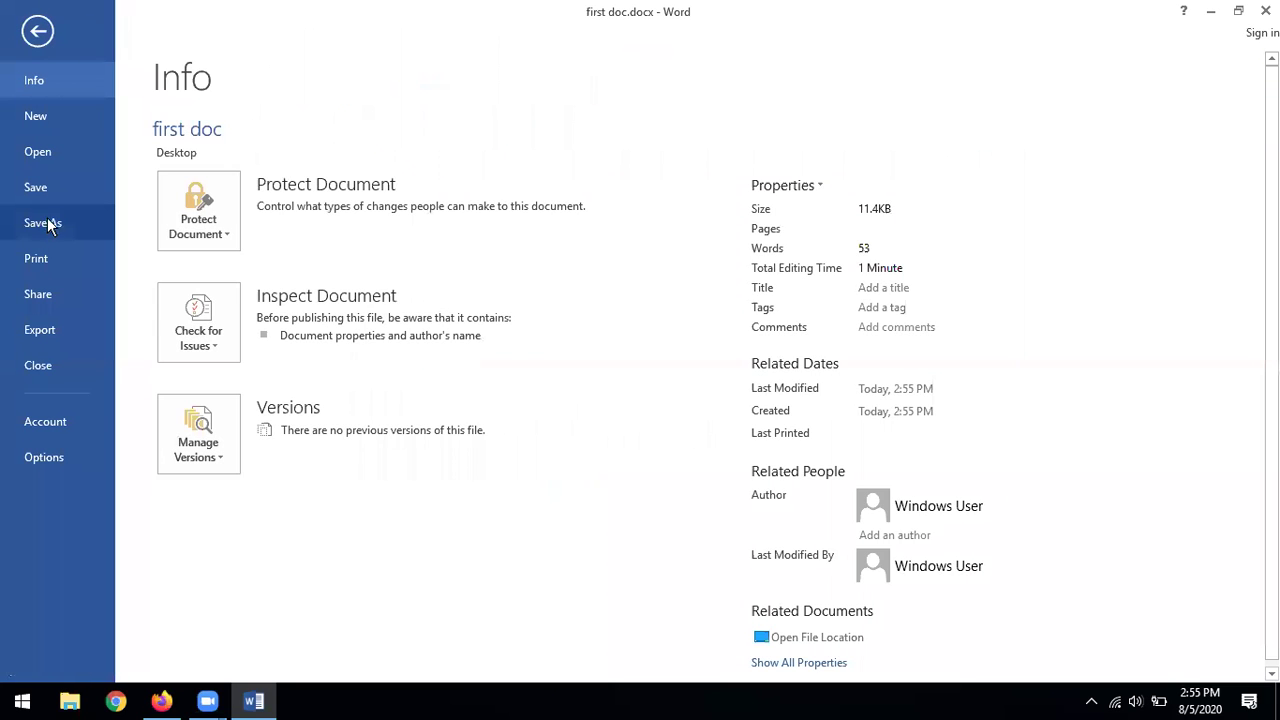
click(49, 219)
click(485, 525)
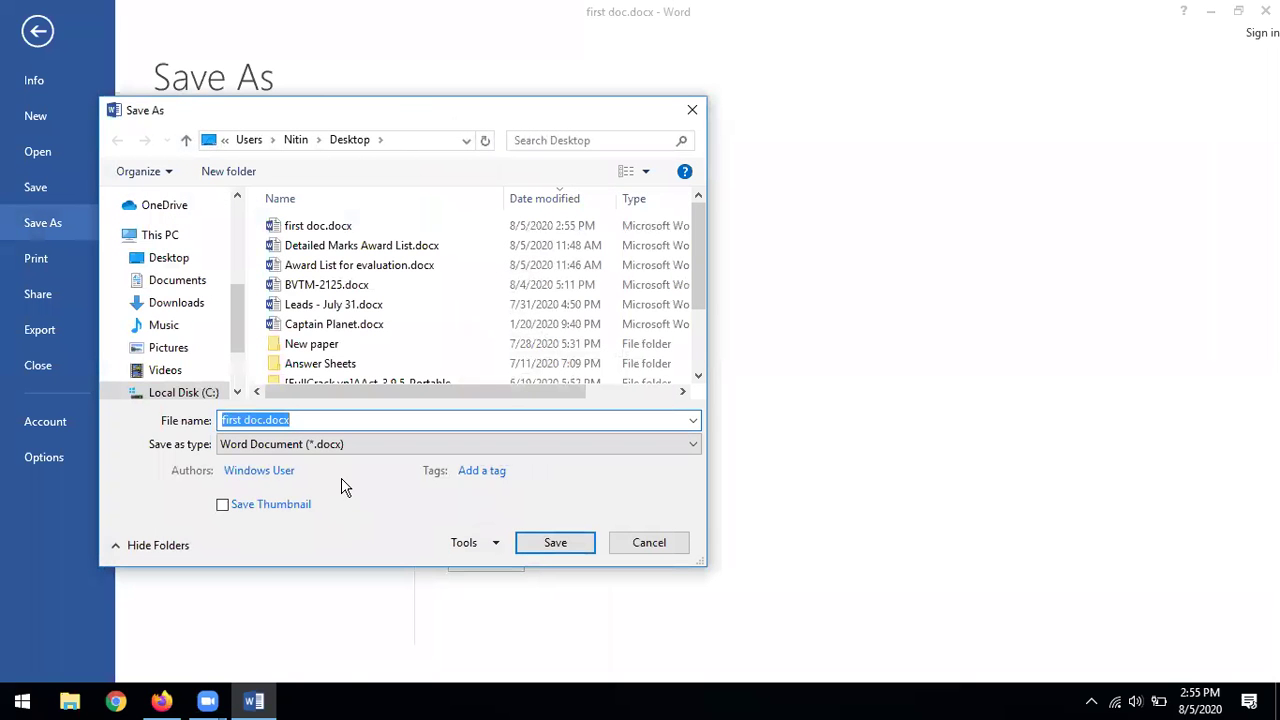
click(343, 448)
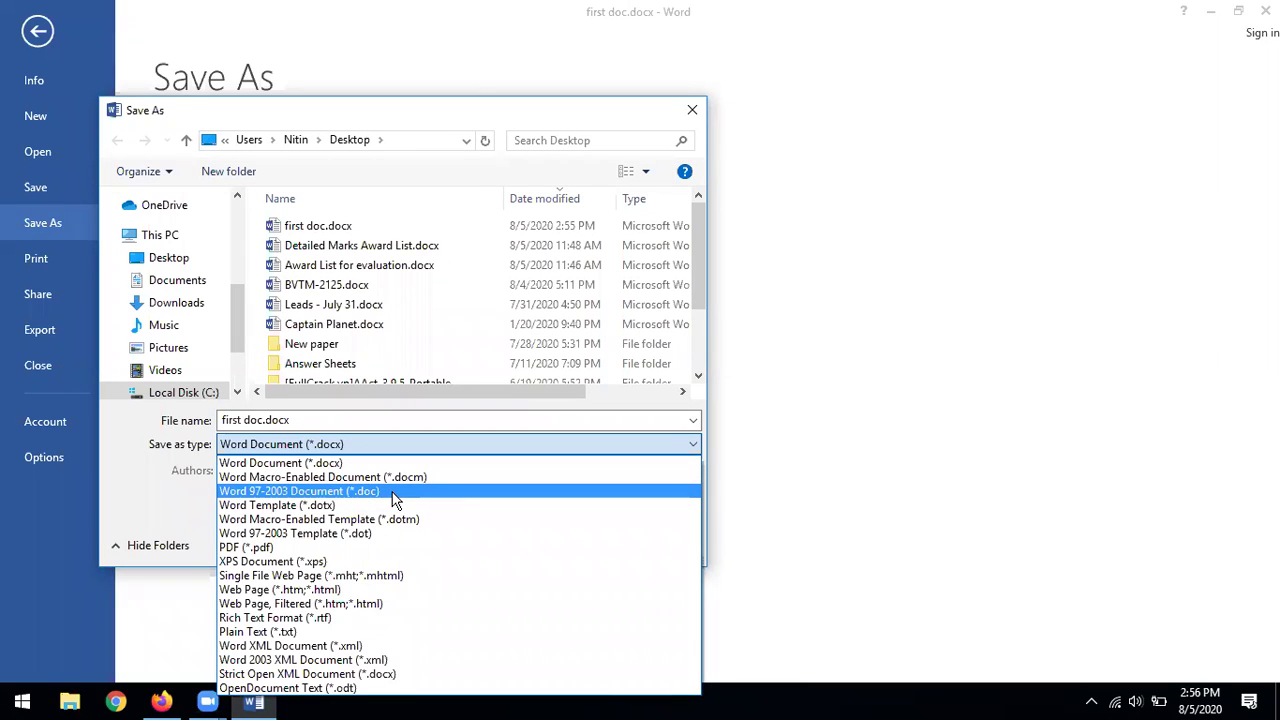
click(394, 493)
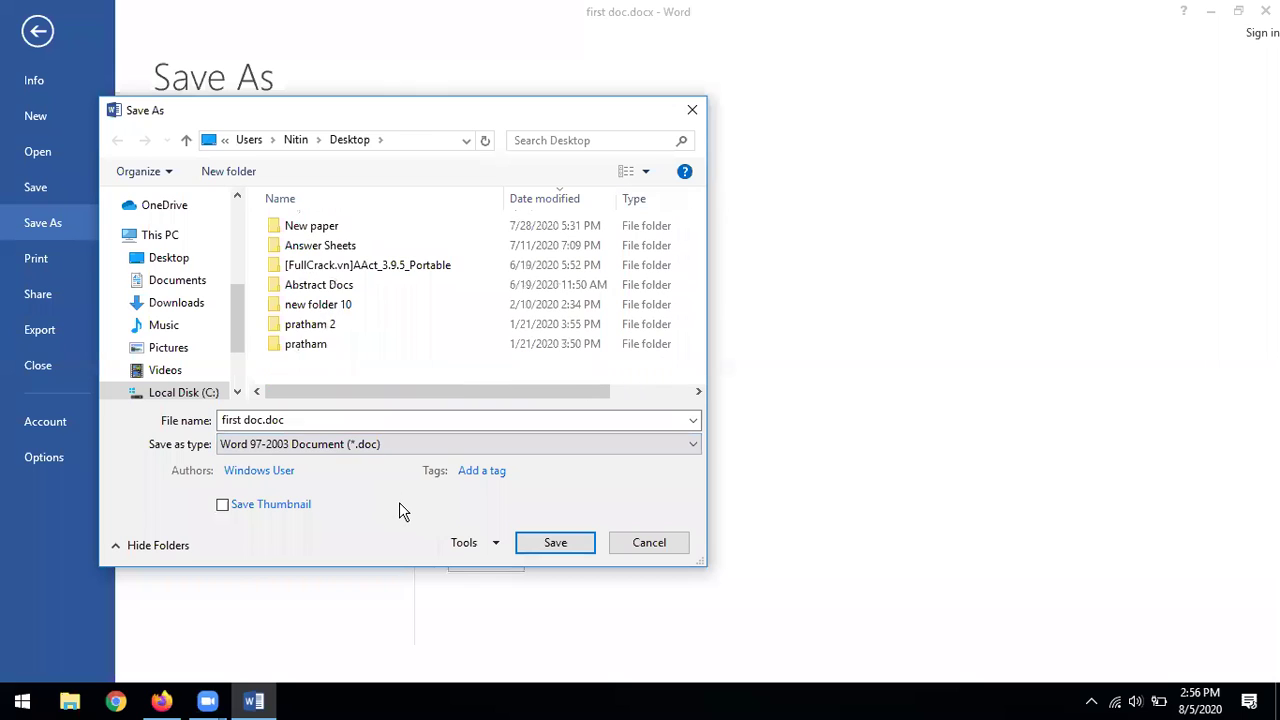
click(175, 259)
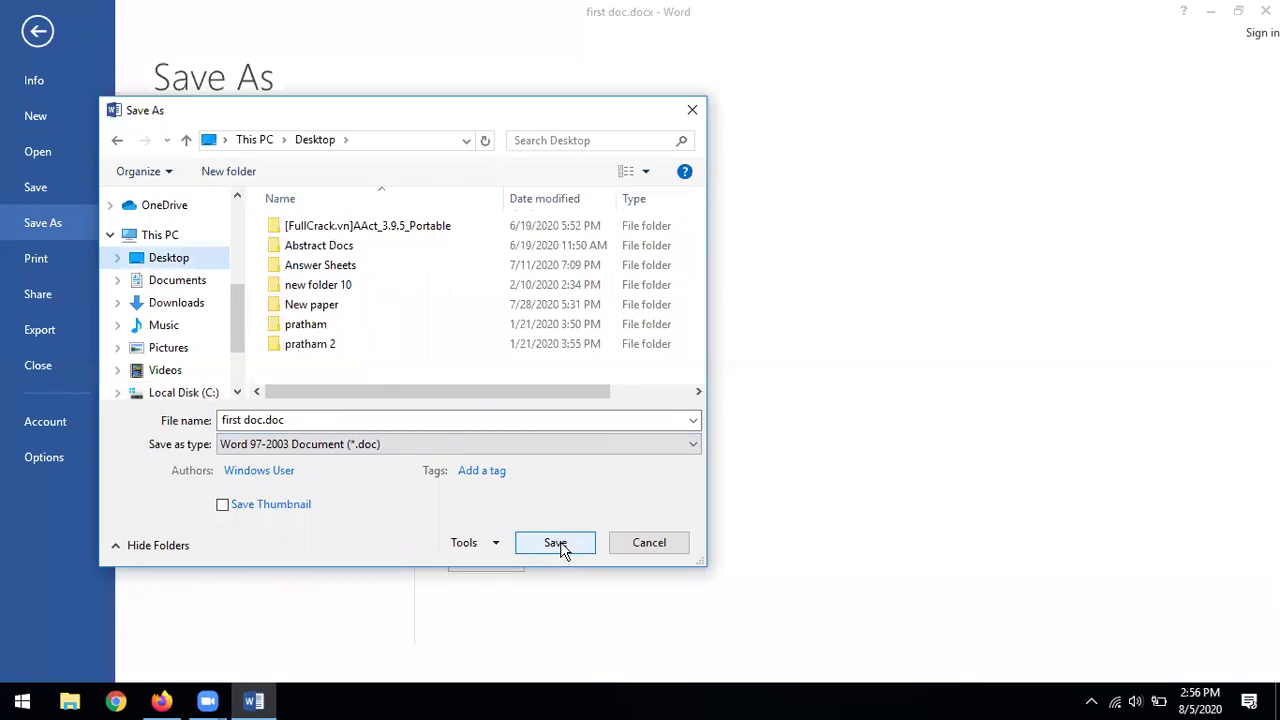
click(288, 420)
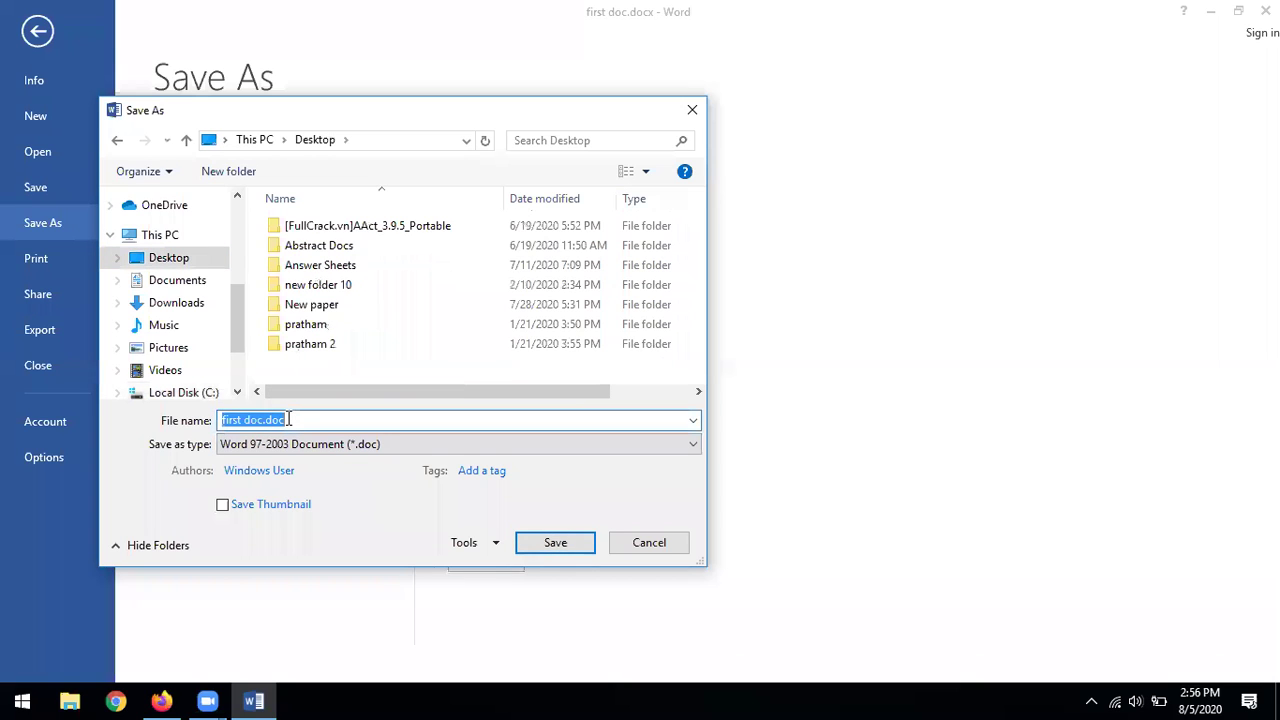
text(abc)
click(556, 542)
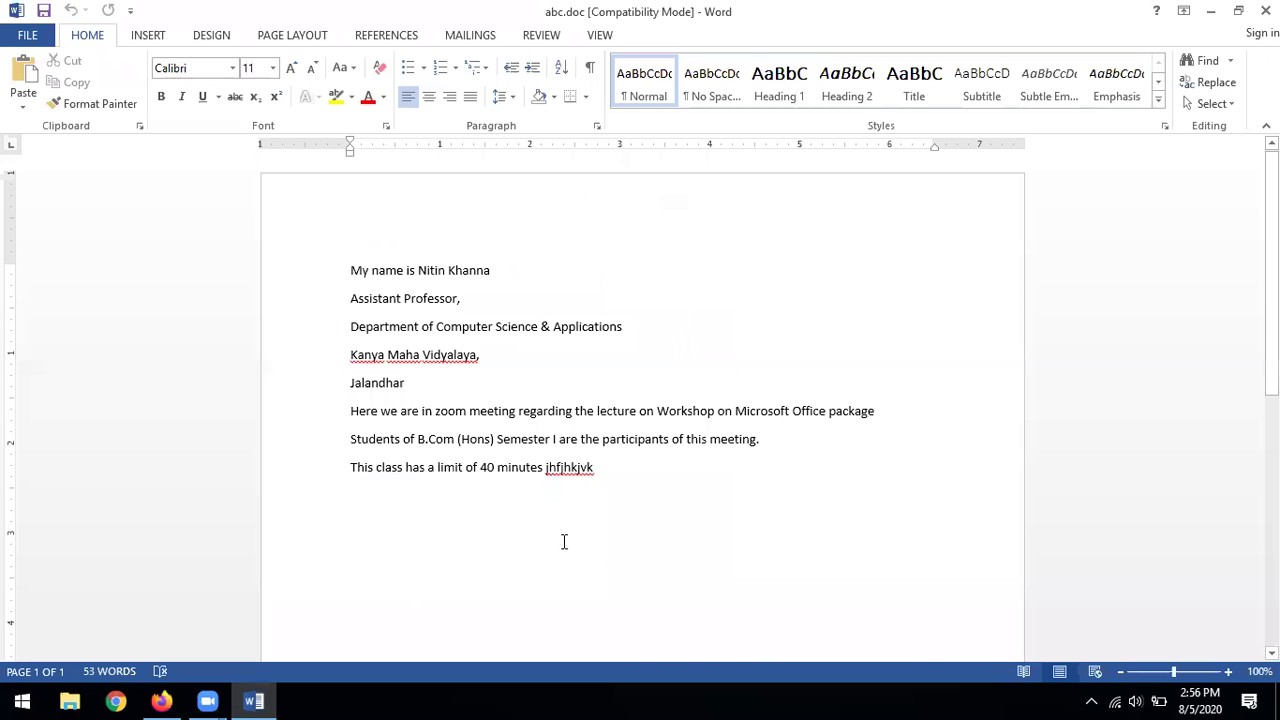
Step: Compare the abc.doc and first doc.docx files on the refreshed desktop, and return to the open Word document
key(super+d)
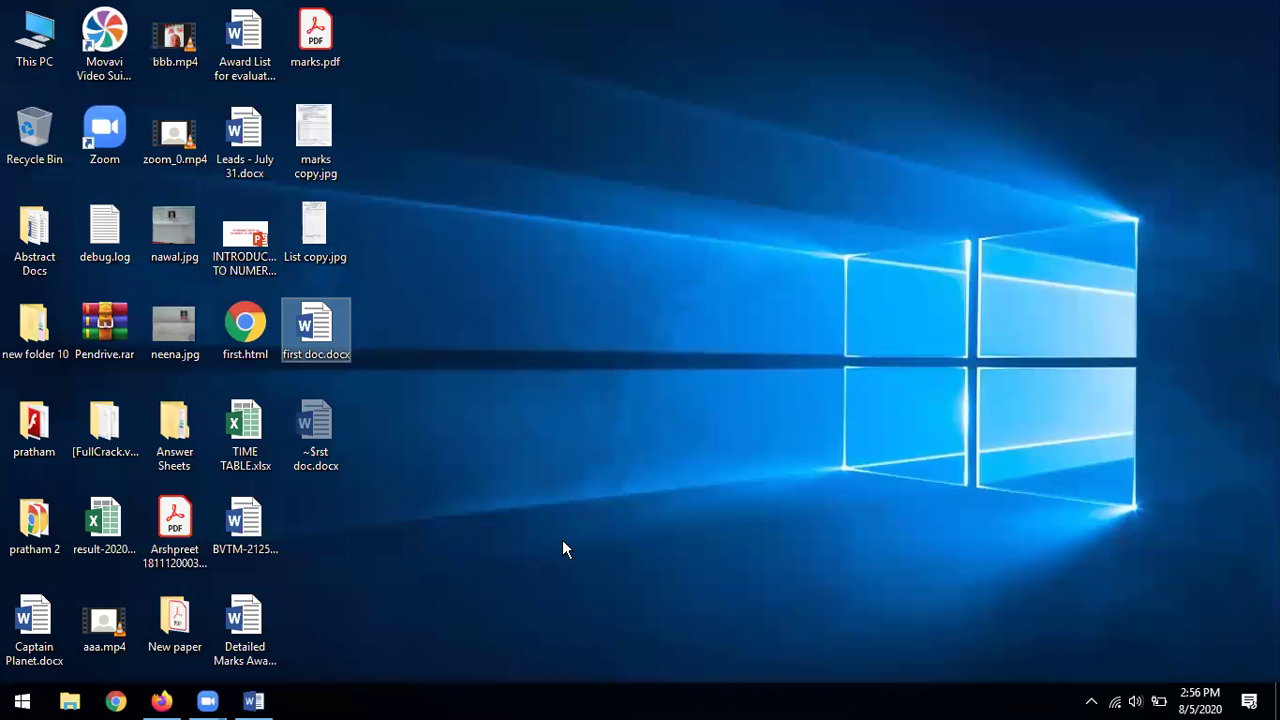
click(489, 509)
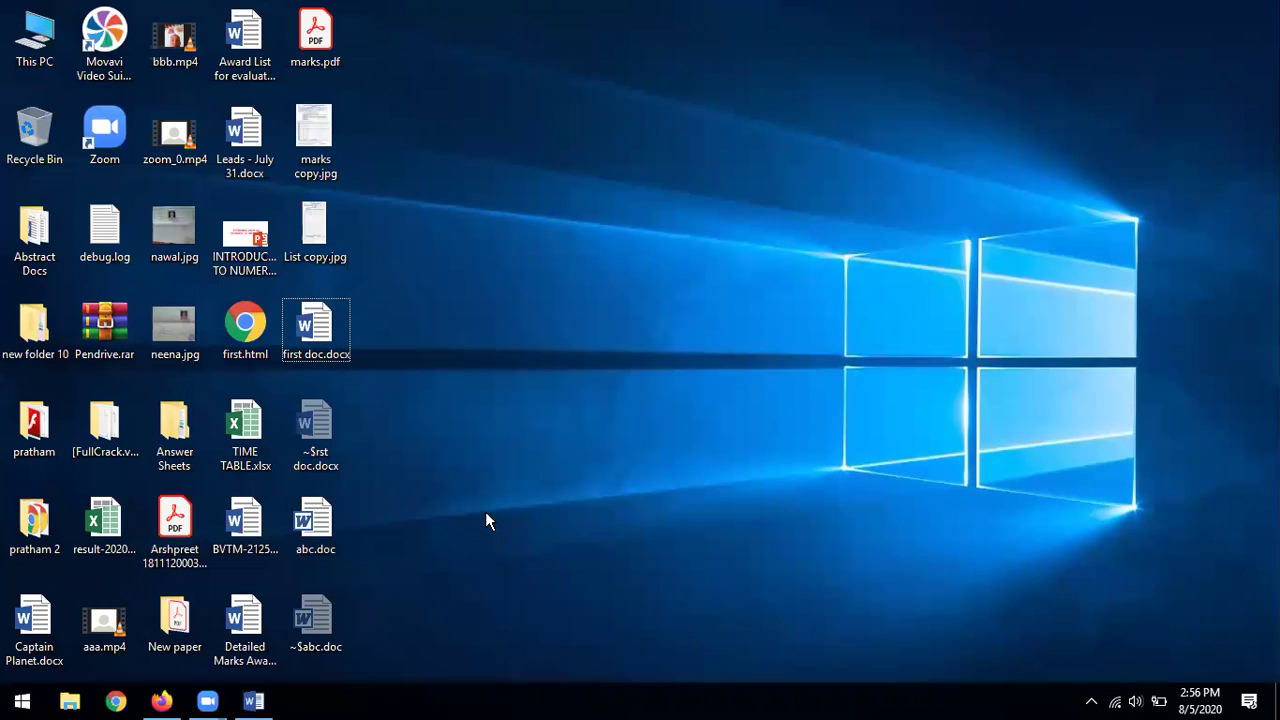
click(316, 526)
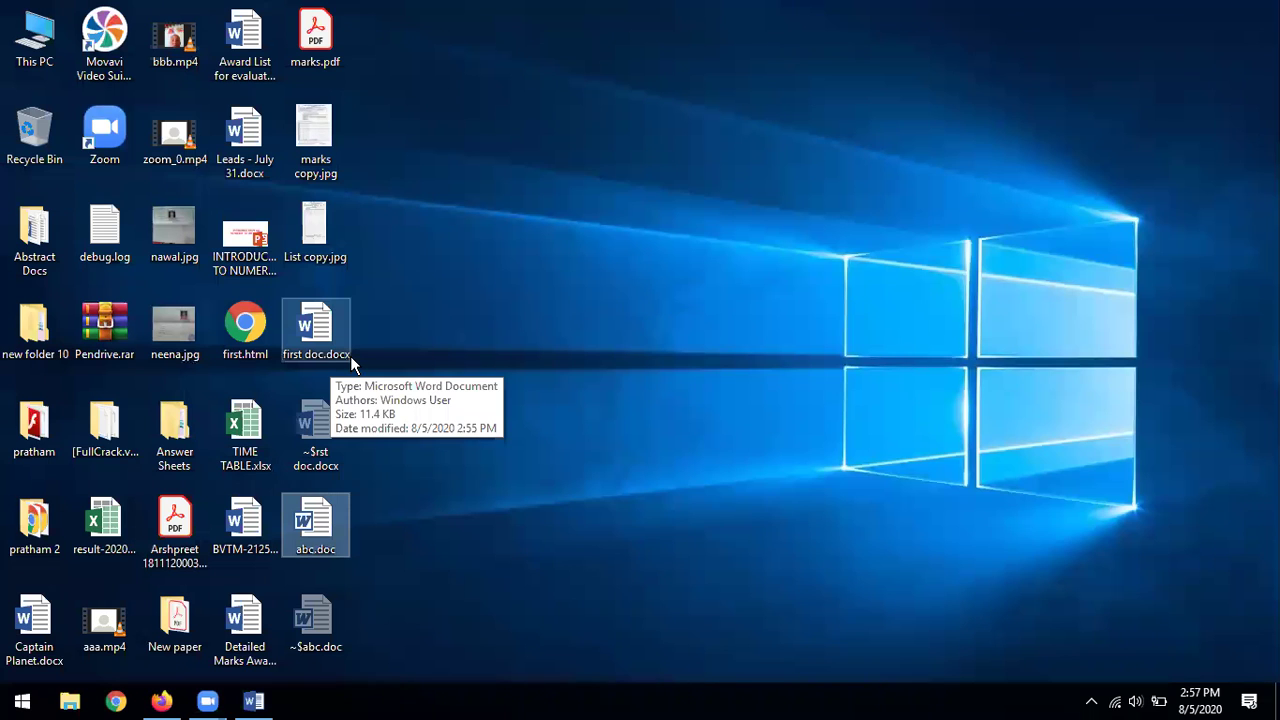
click(341, 330)
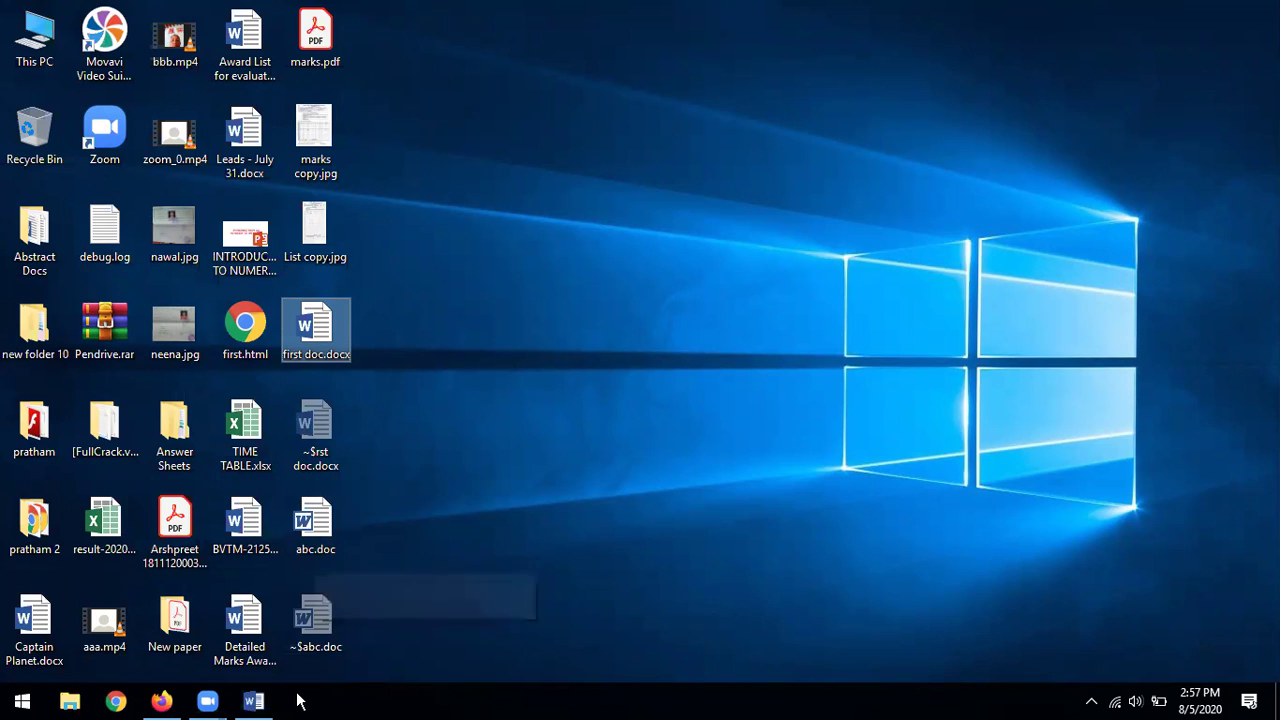
click(256, 704)
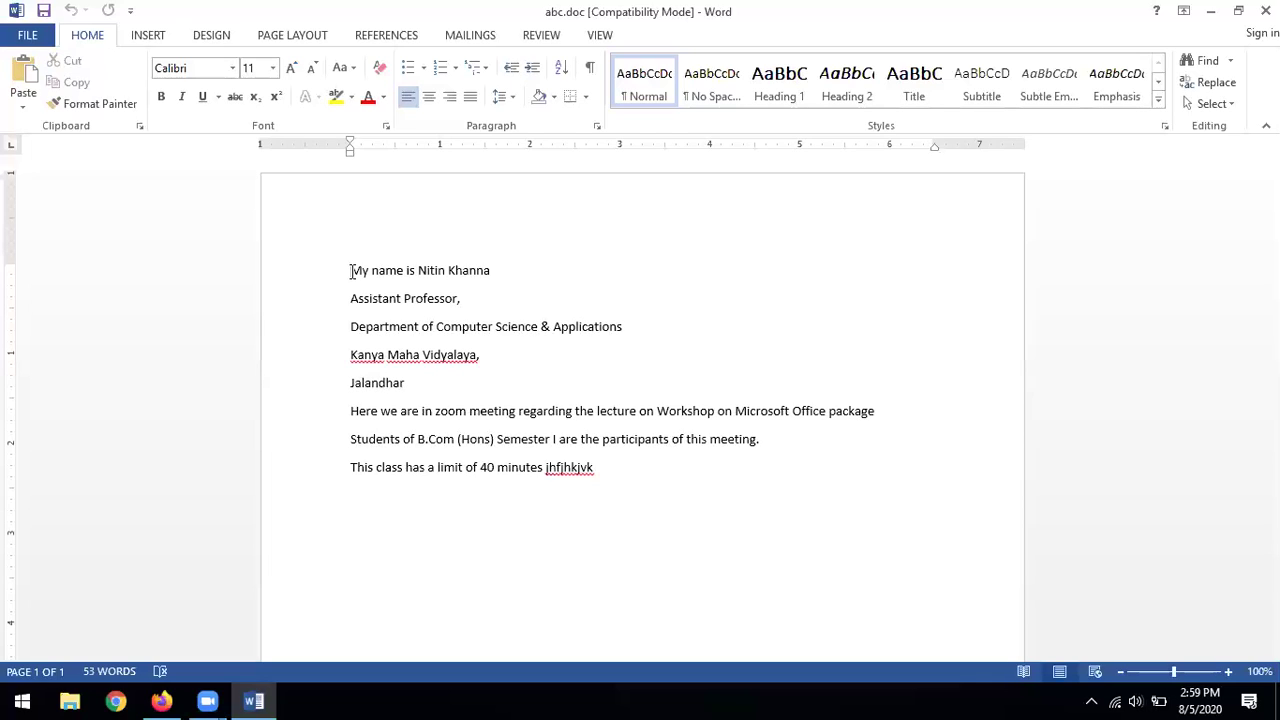
Step: View the file types offered by Save As for abc.doc and close the dialog without saving
click(25, 38)
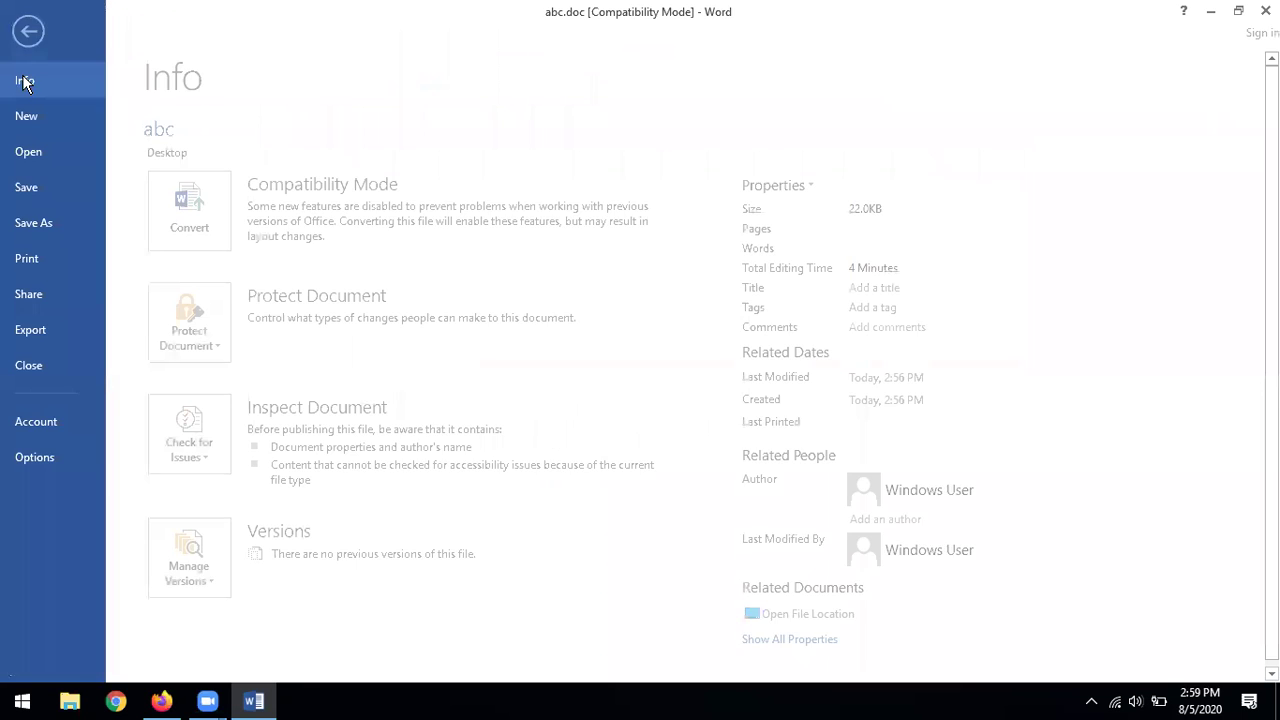
click(40, 222)
click(517, 522)
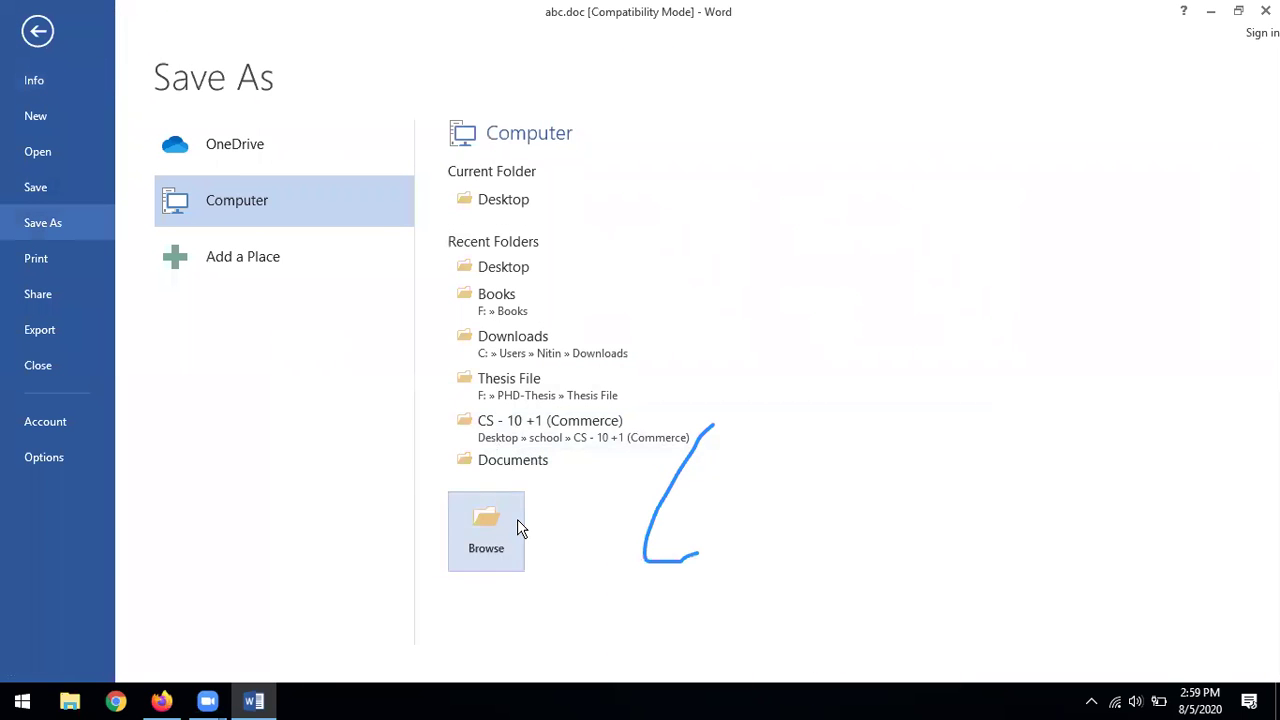
click(594, 446)
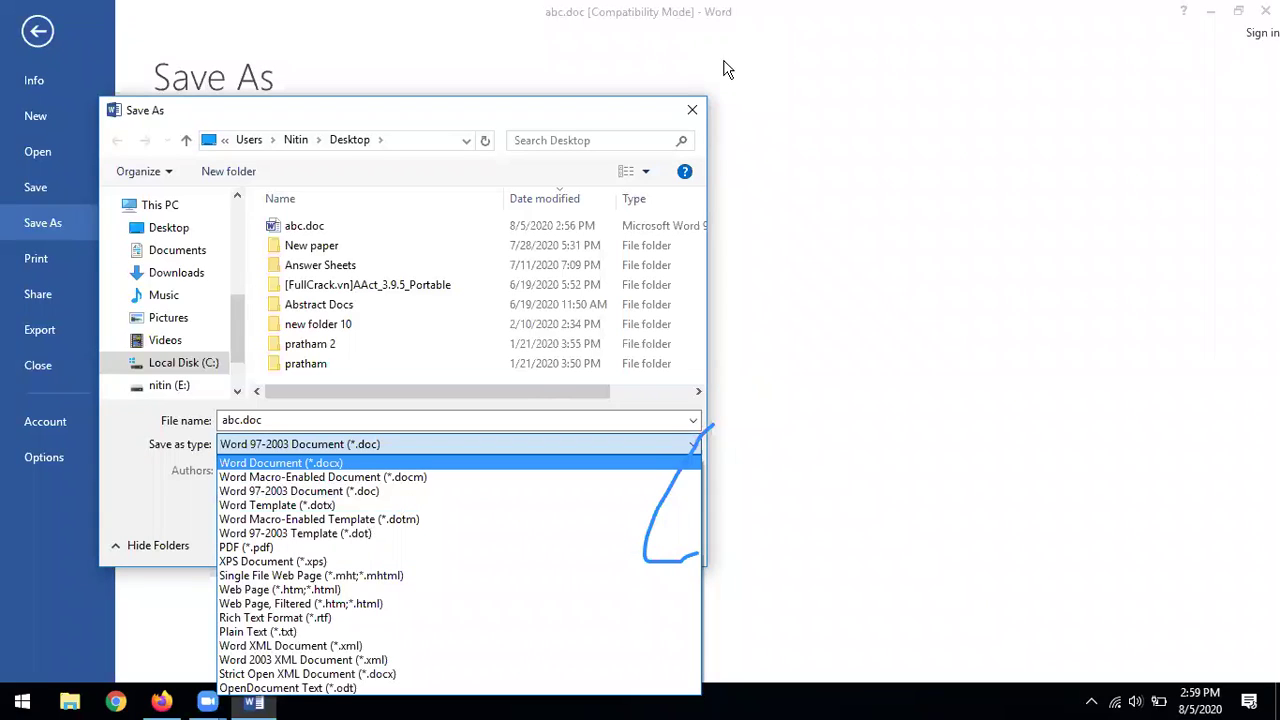
click(693, 113)
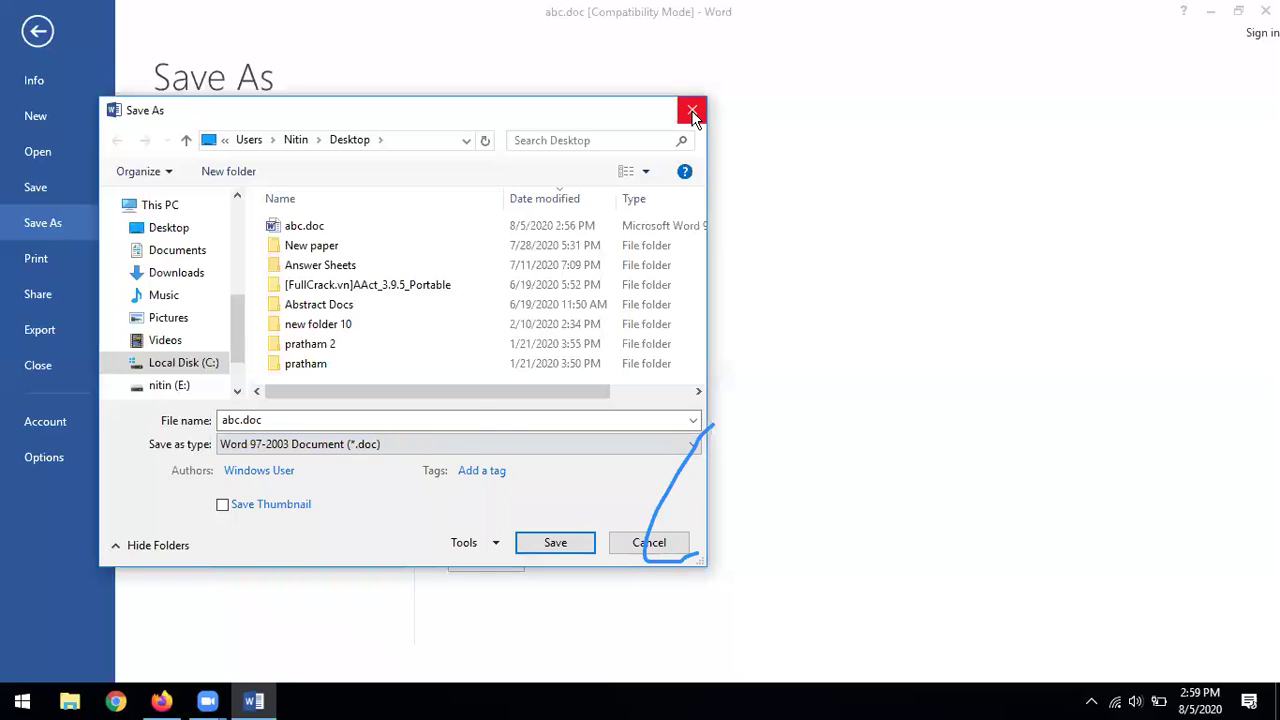
click(693, 113)
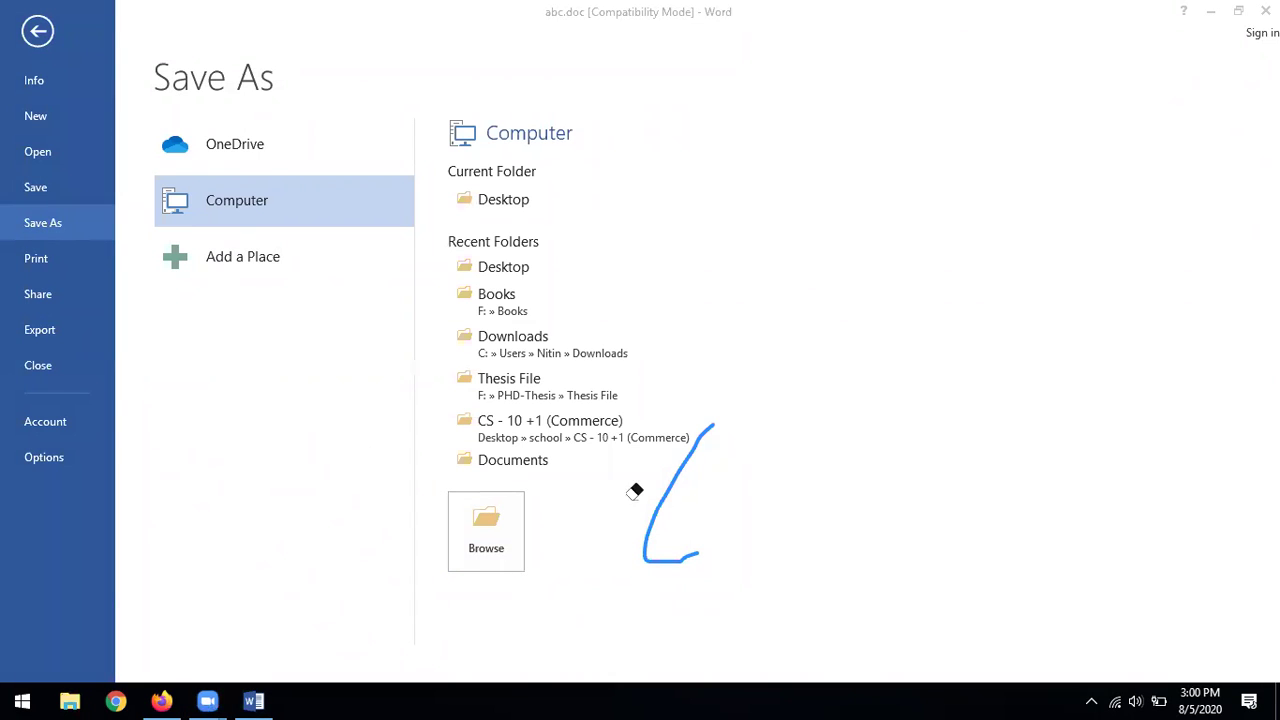
click(674, 484)
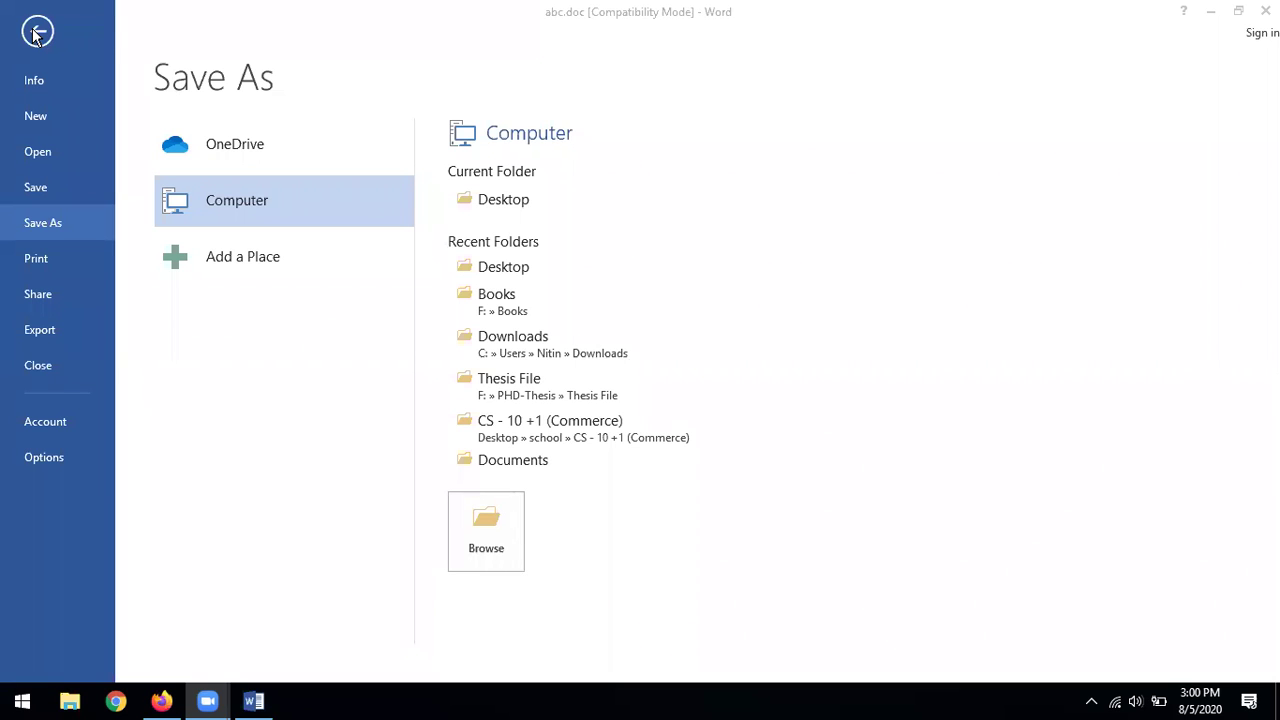
Step: Look through the Print, Share and Export pages and the General Word Options, leaving the settings as they are
click(36, 262)
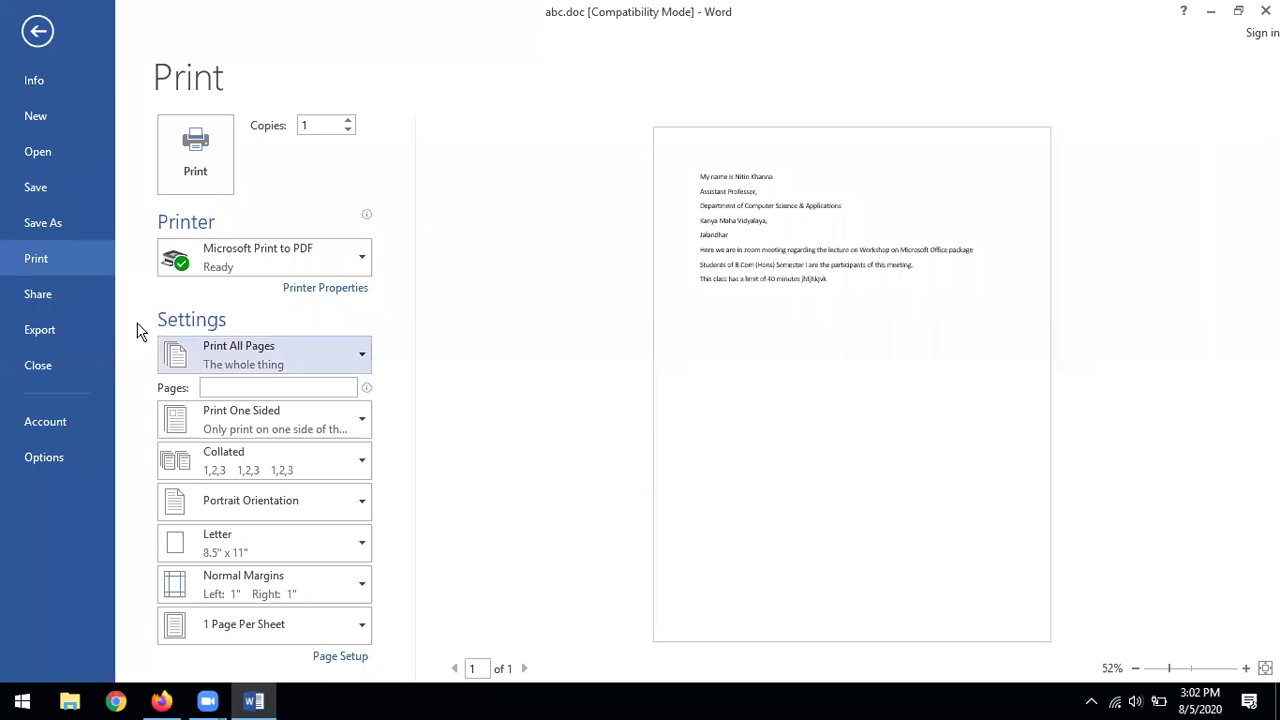
click(52, 302)
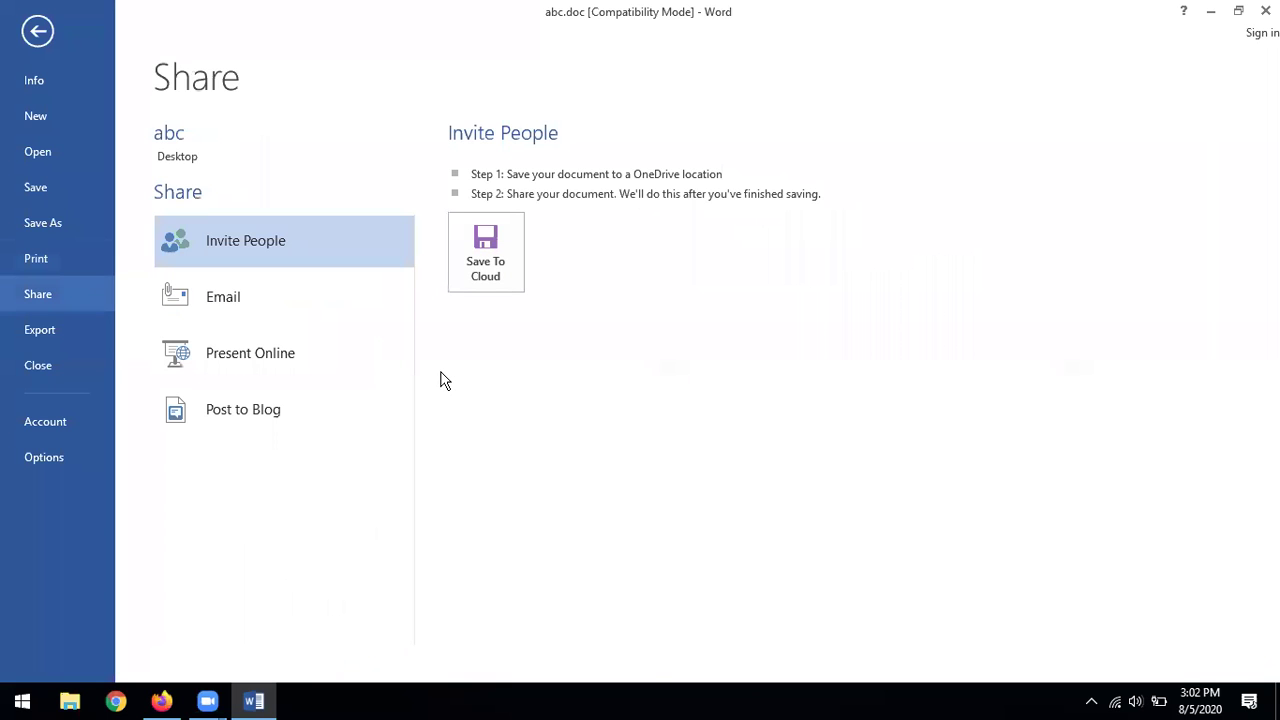
click(54, 333)
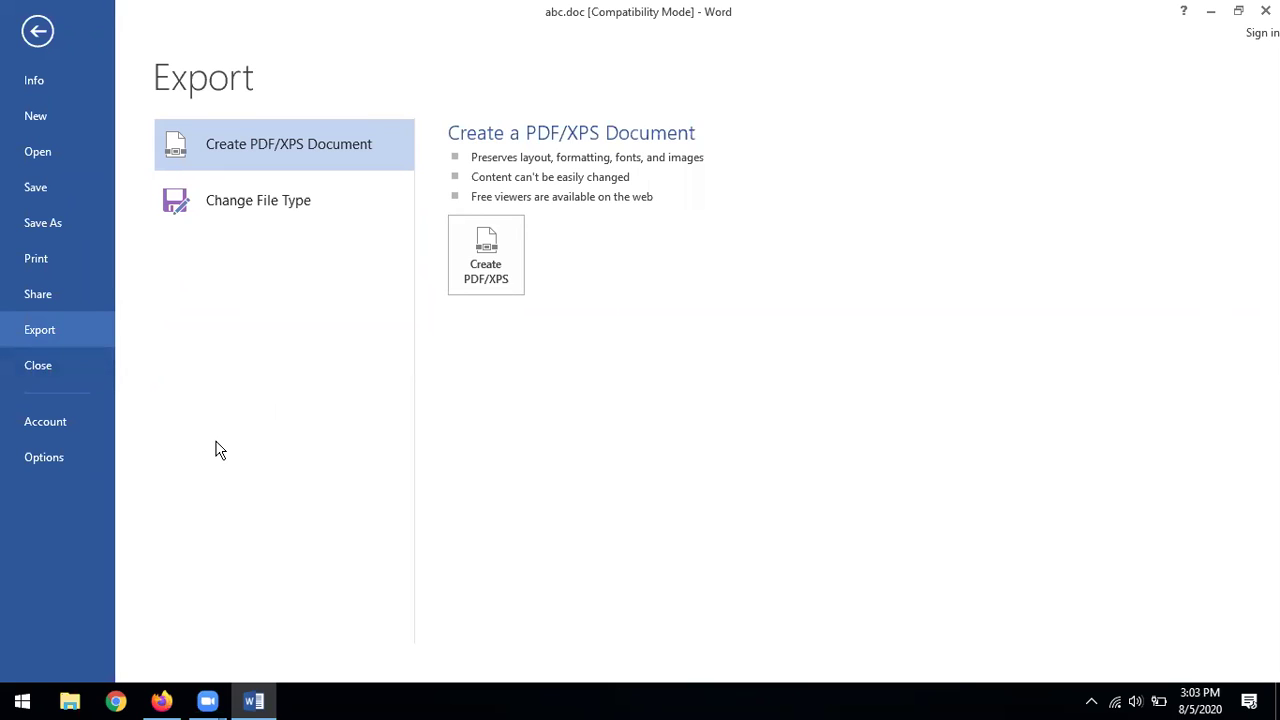
click(40, 457)
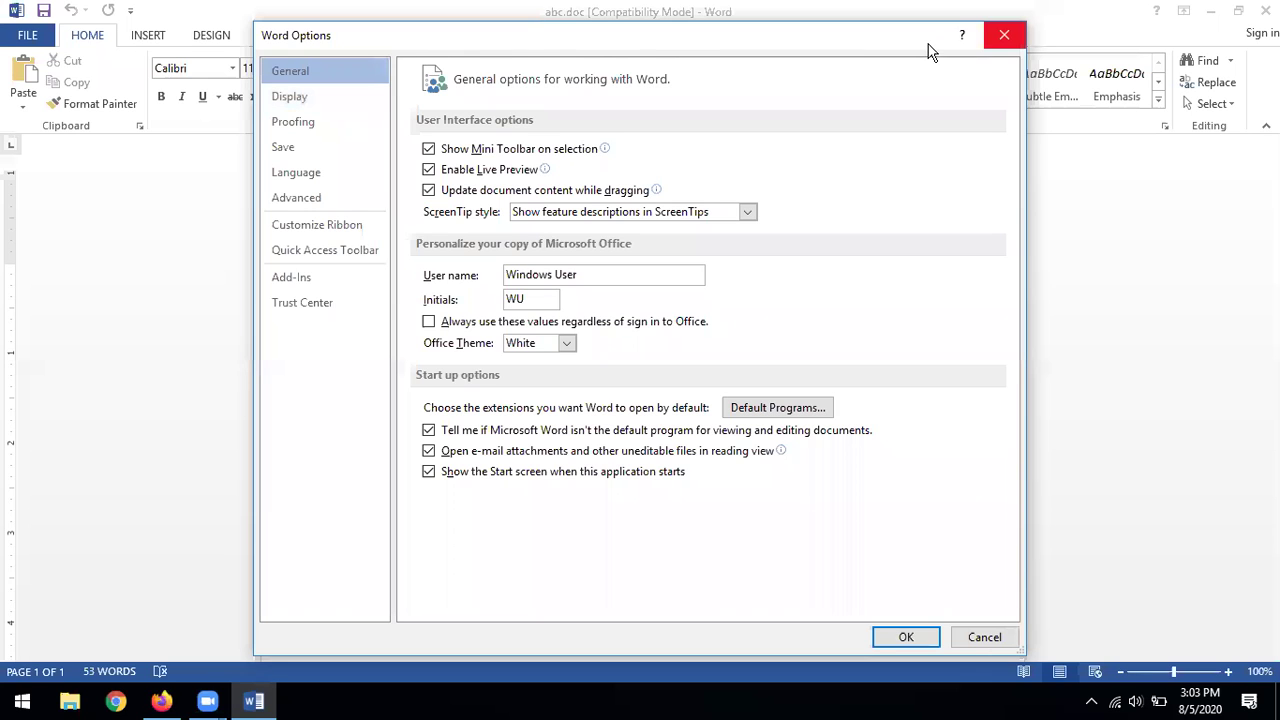
click(1007, 38)
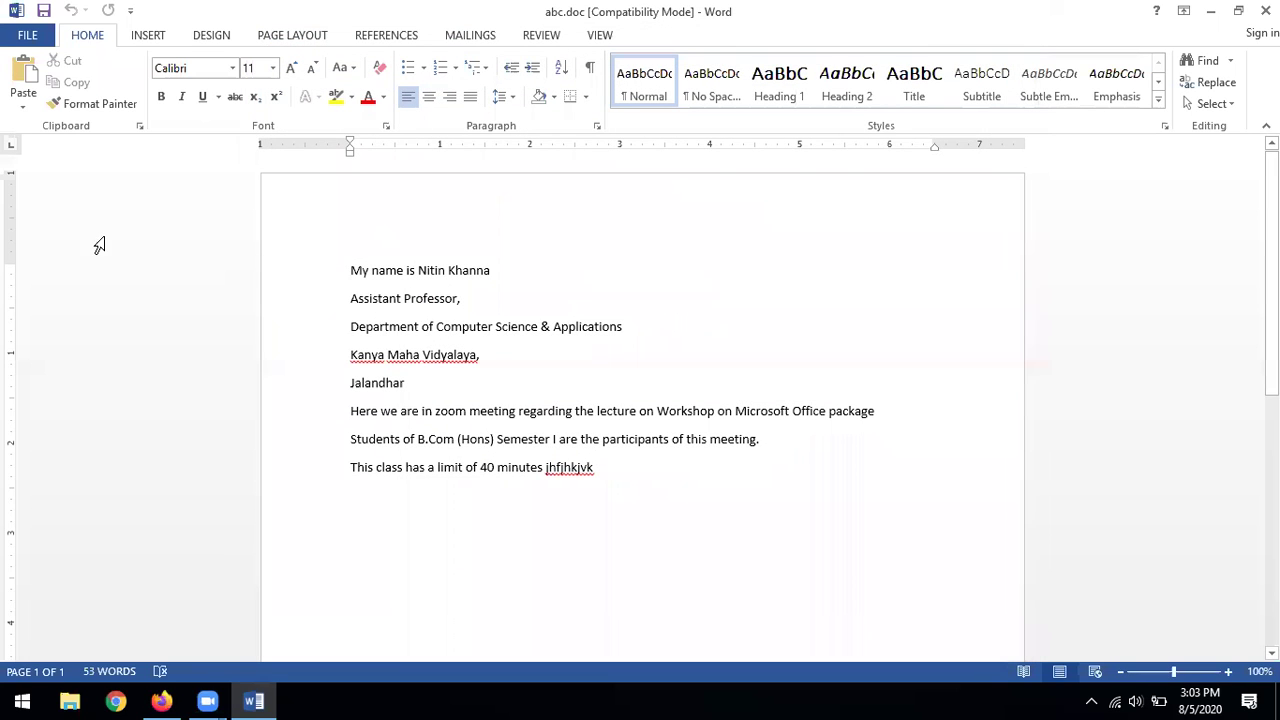
Step: View the Change File Type export choices and the format list for Save as Another File Type, and cancel without saving
click(26, 38)
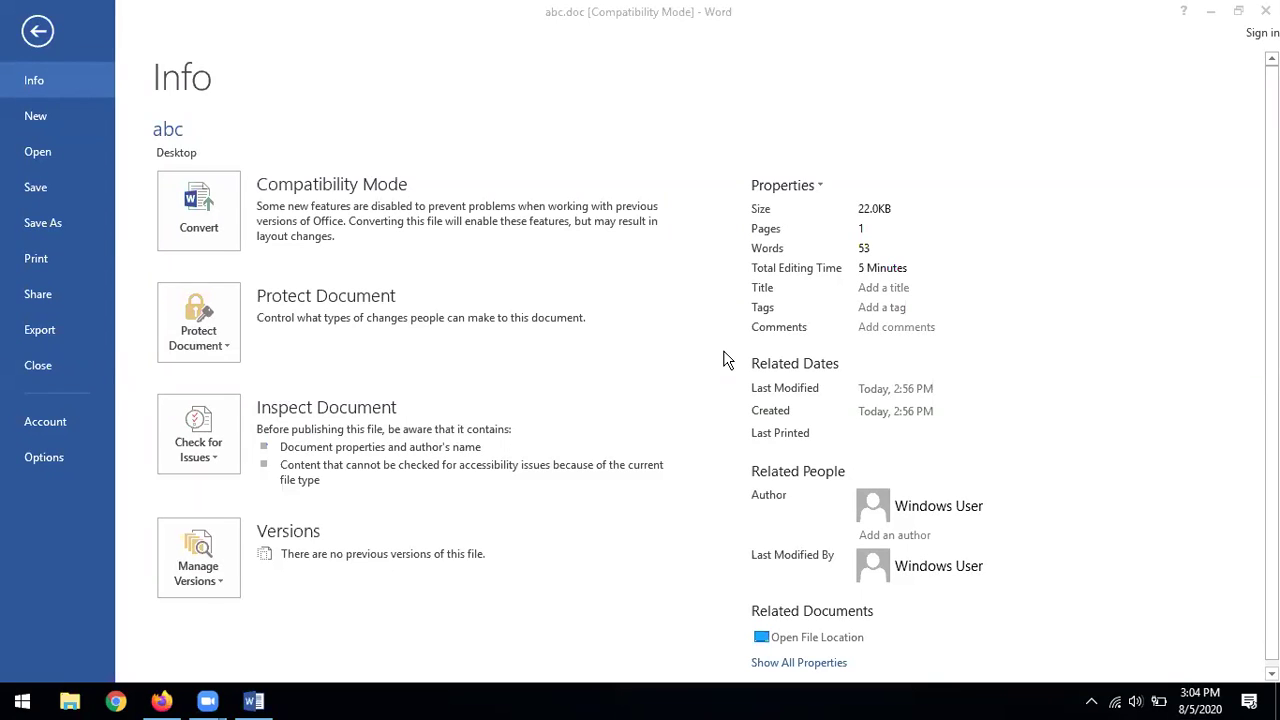
click(42, 338)
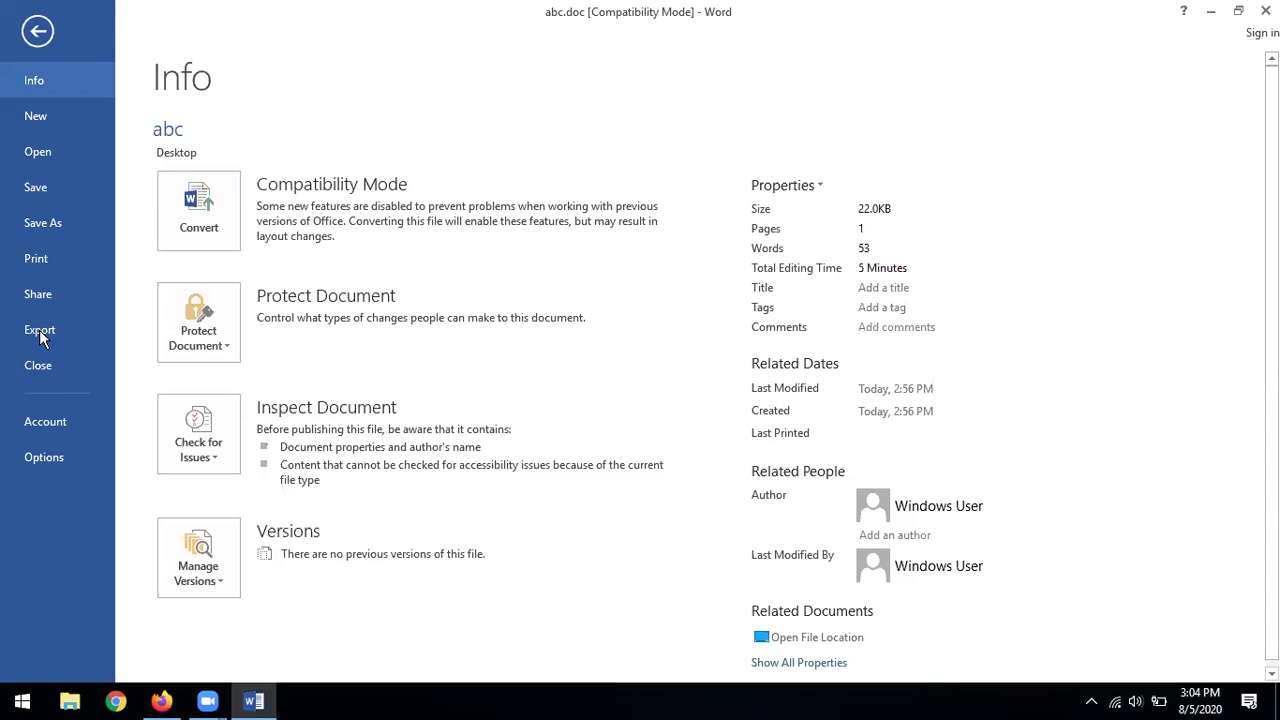
click(42, 338)
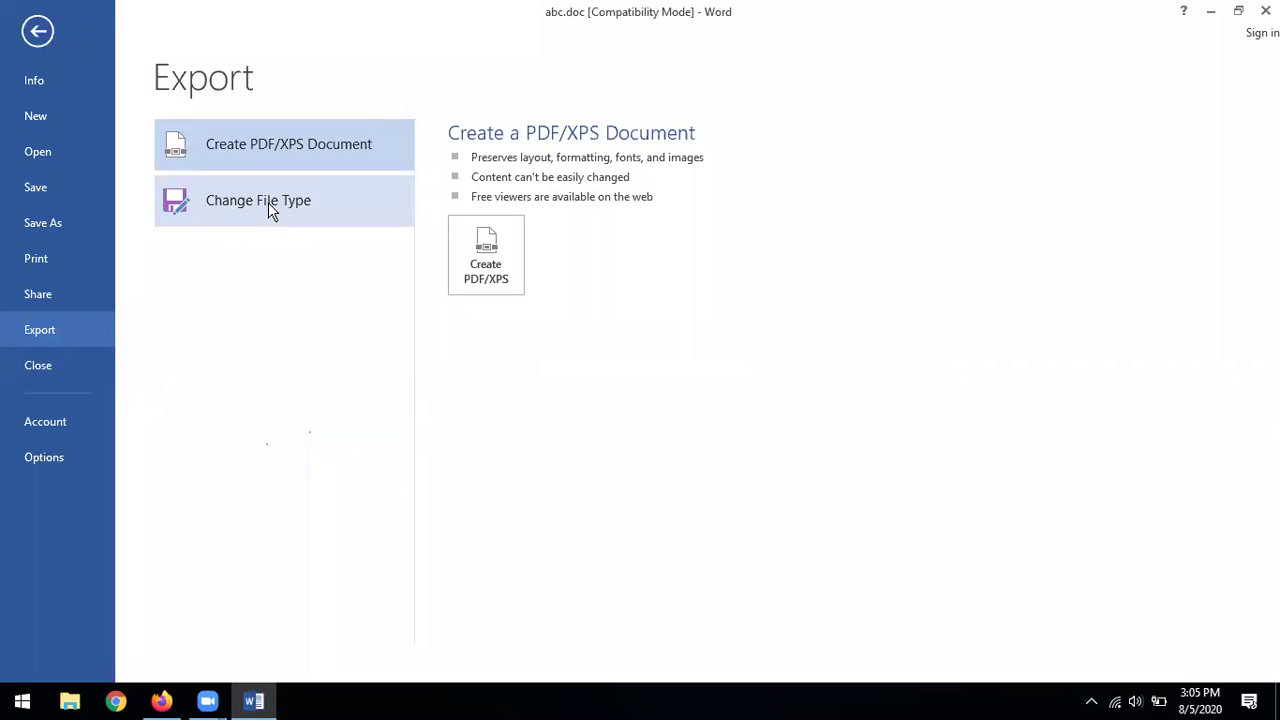
click(268, 202)
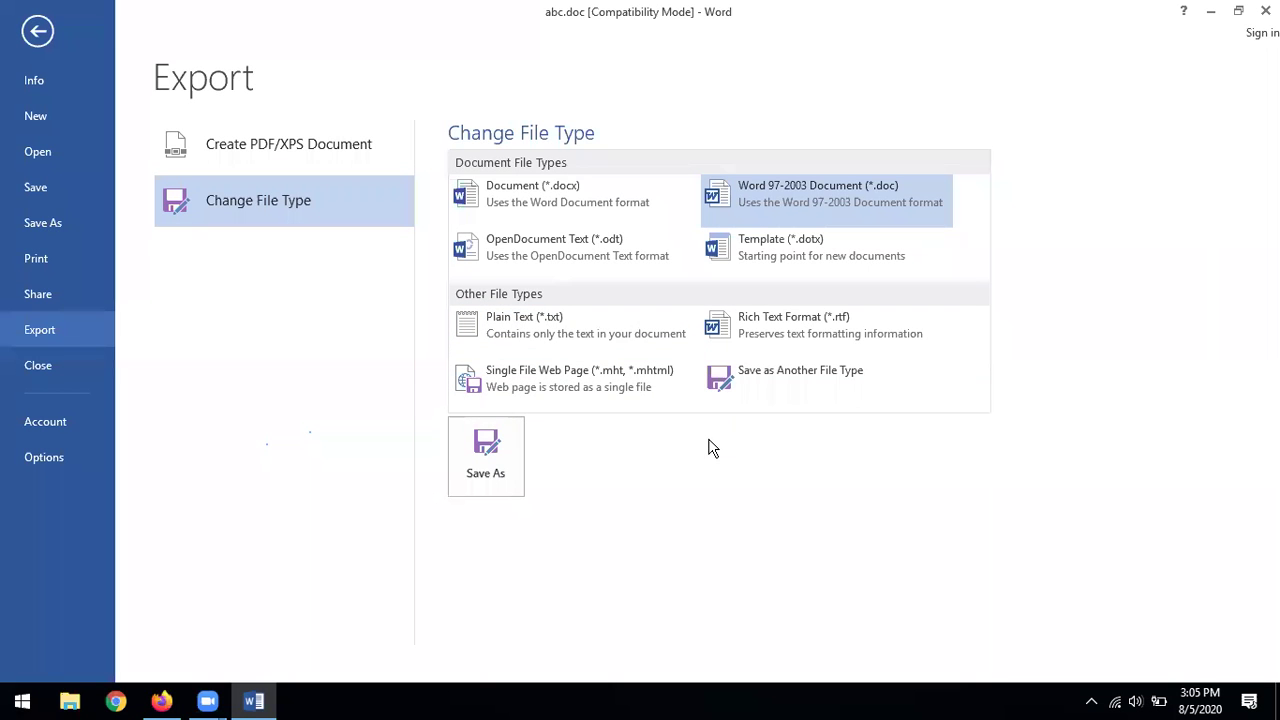
click(802, 378)
double_click(768, 380)
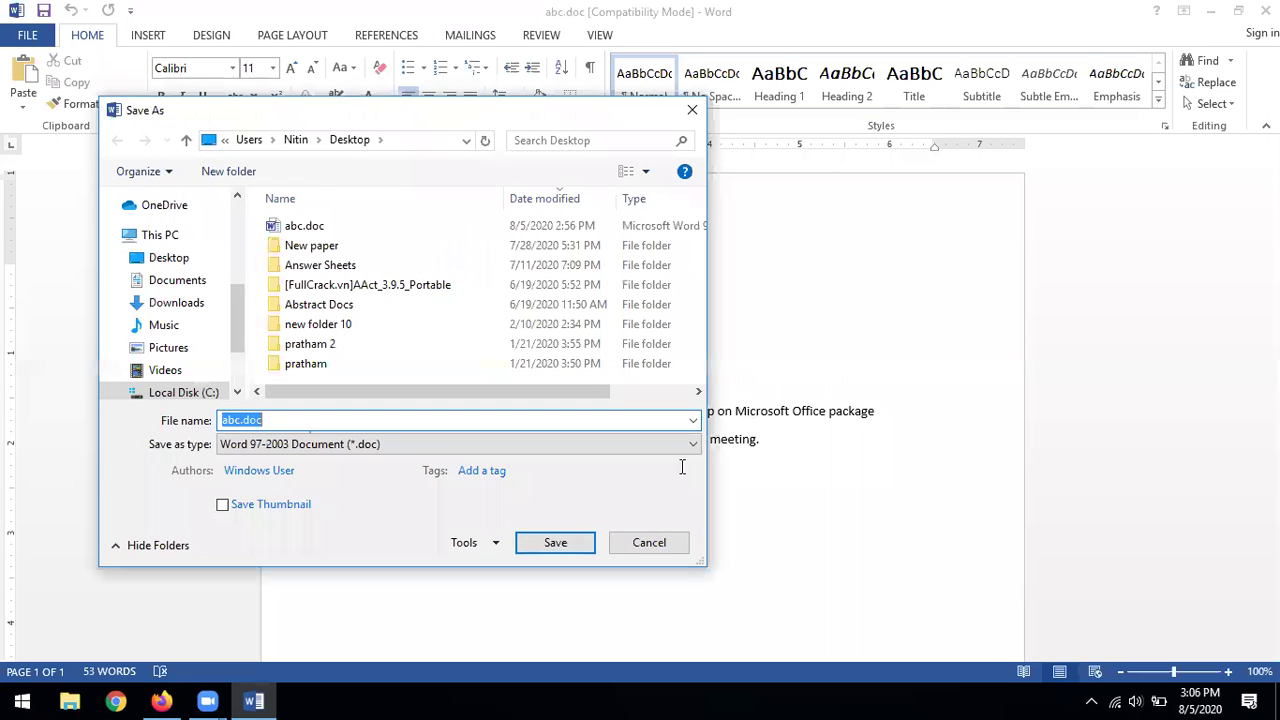
click(602, 446)
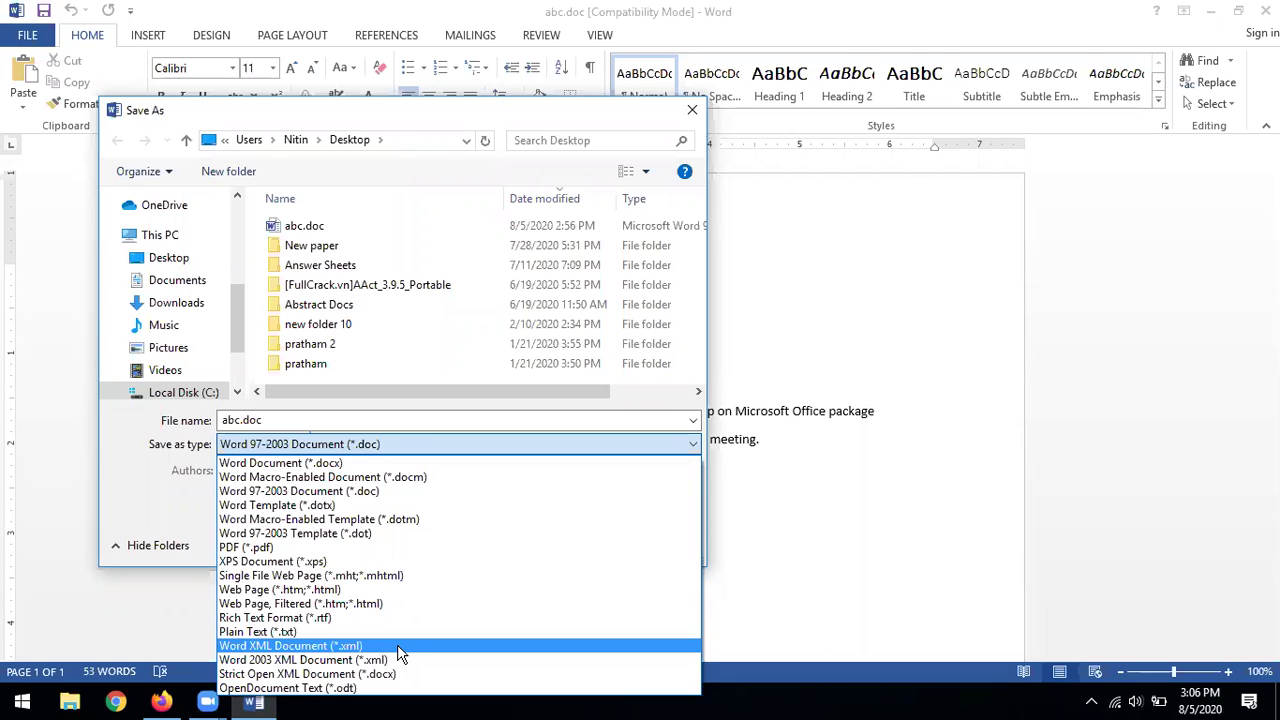
click(757, 463)
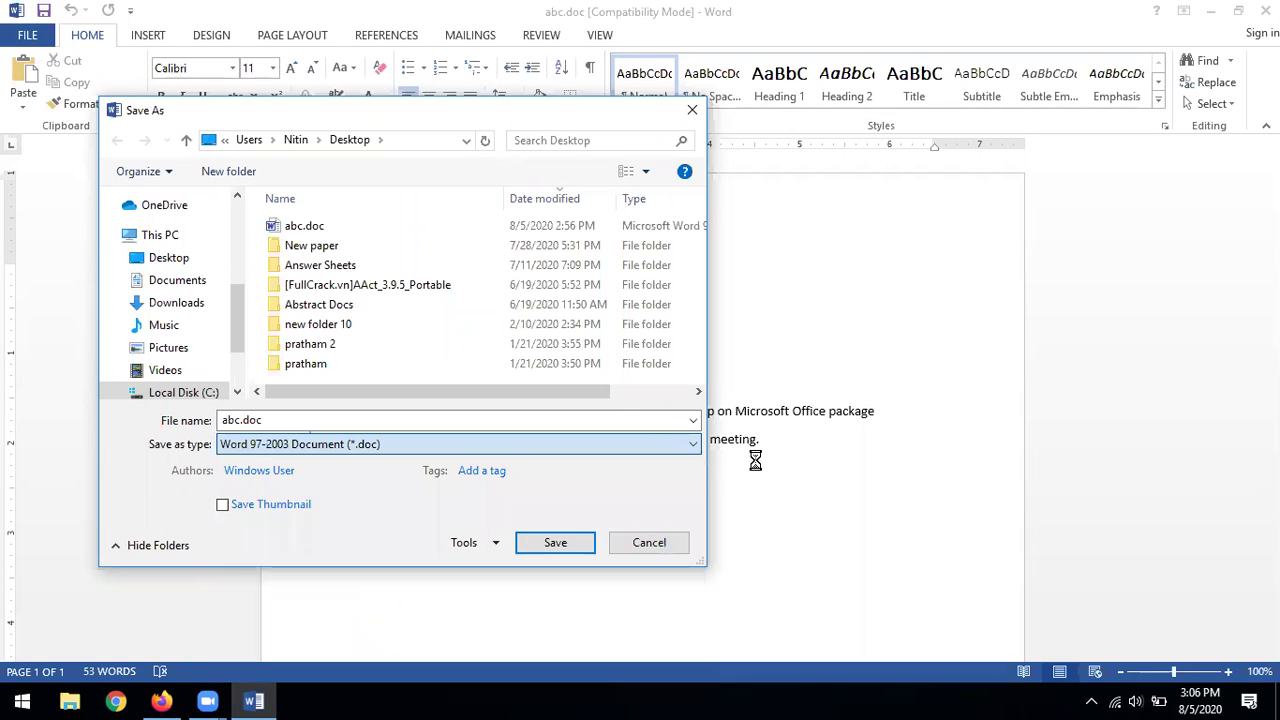
click(657, 545)
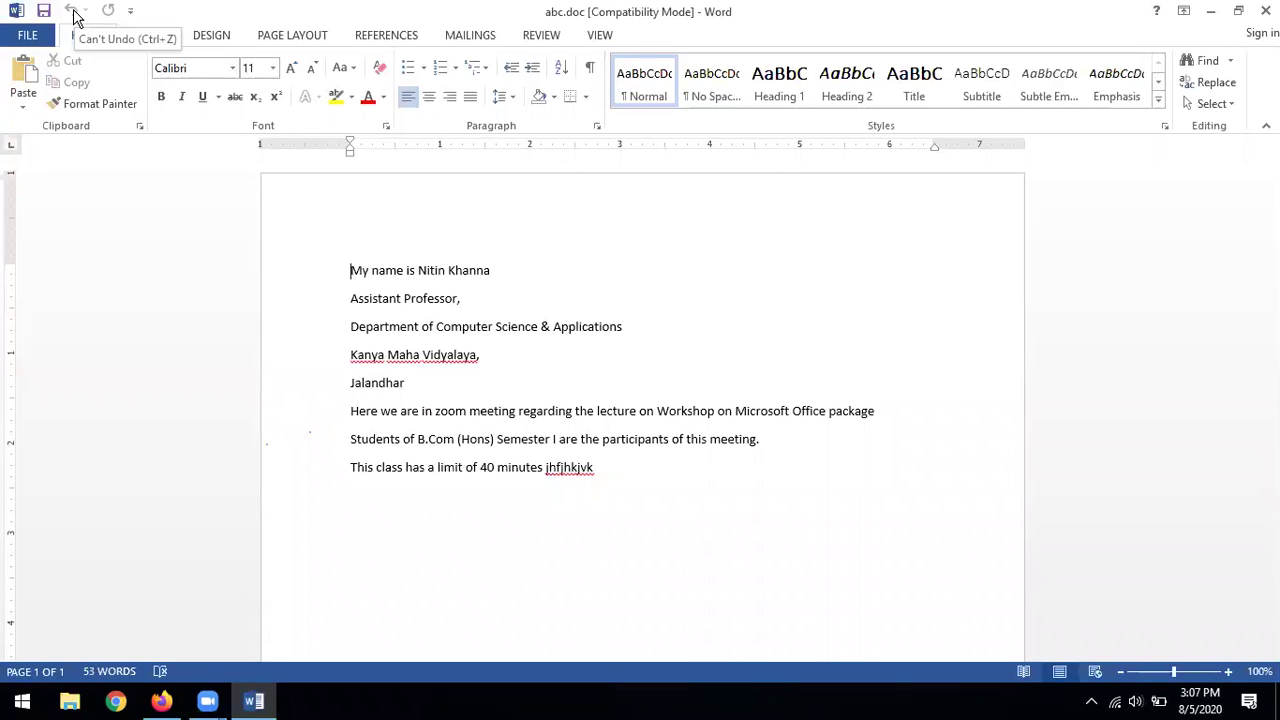
Step: Start an empty line after the last line, delete the whole document text, and undo the deletion
click(601, 468)
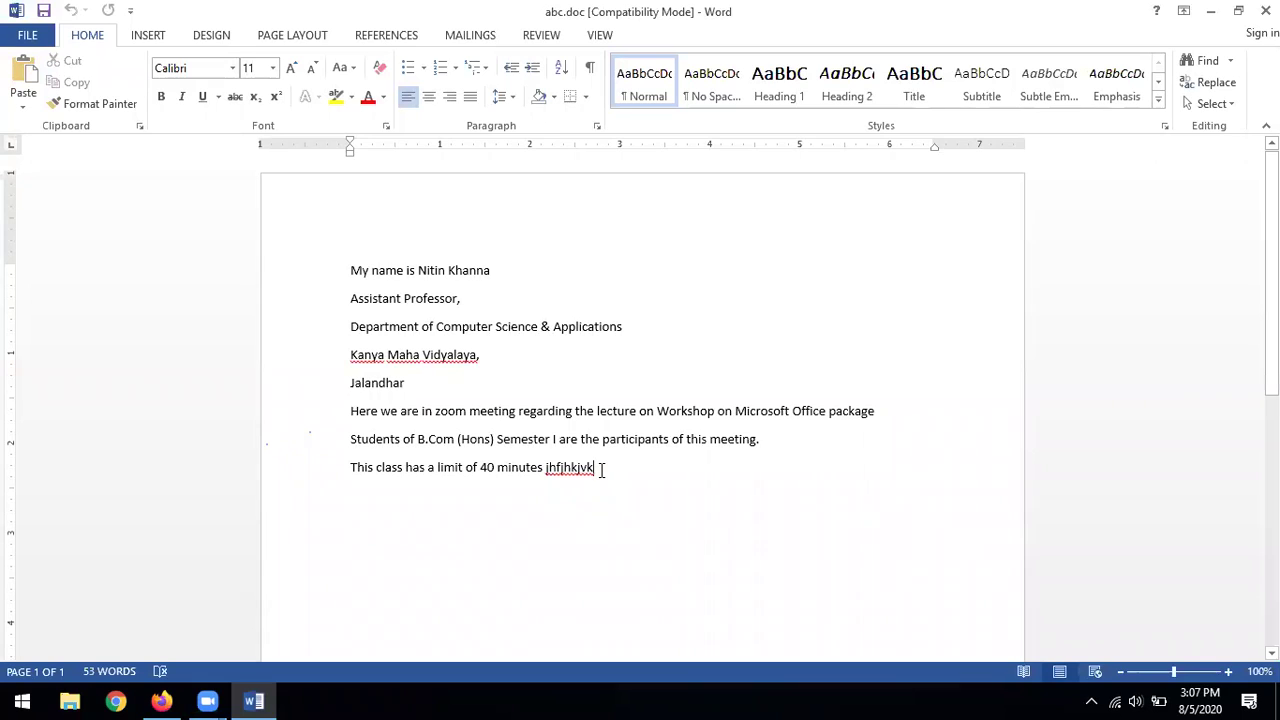
key(Return)
key(BackSpace)
key(ctrl+a)
key(Delete)
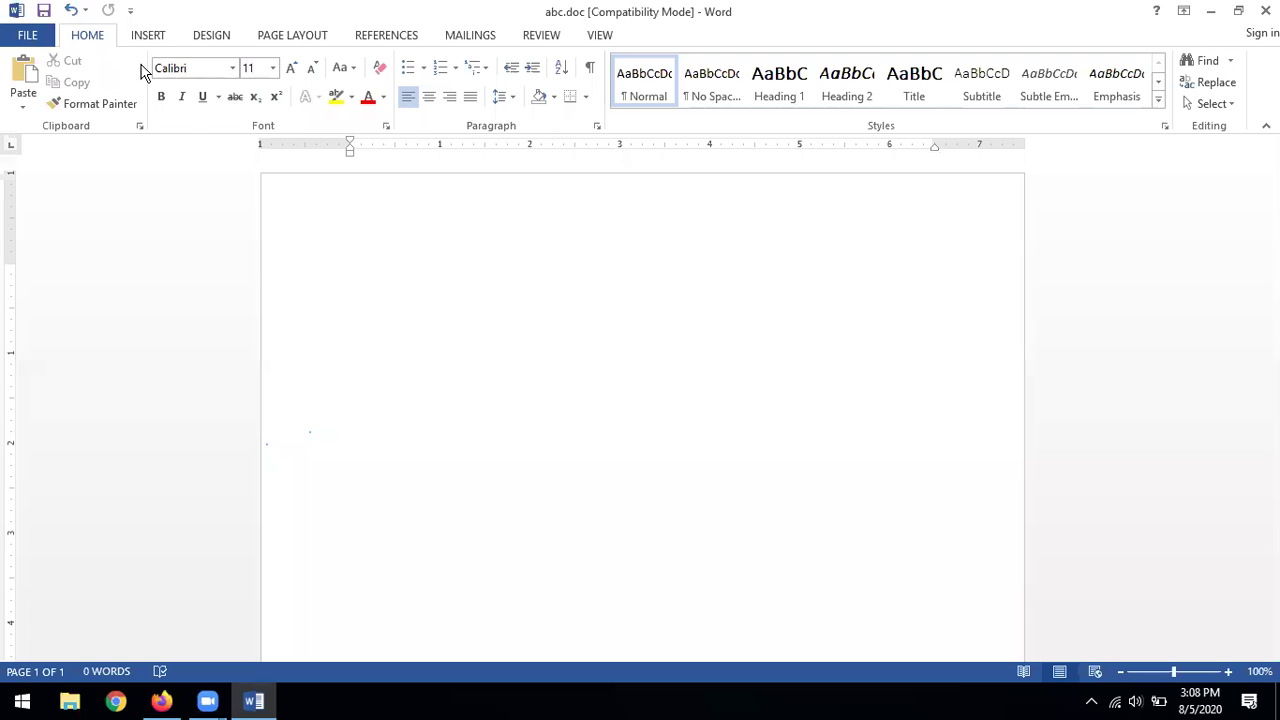
click(71, 10)
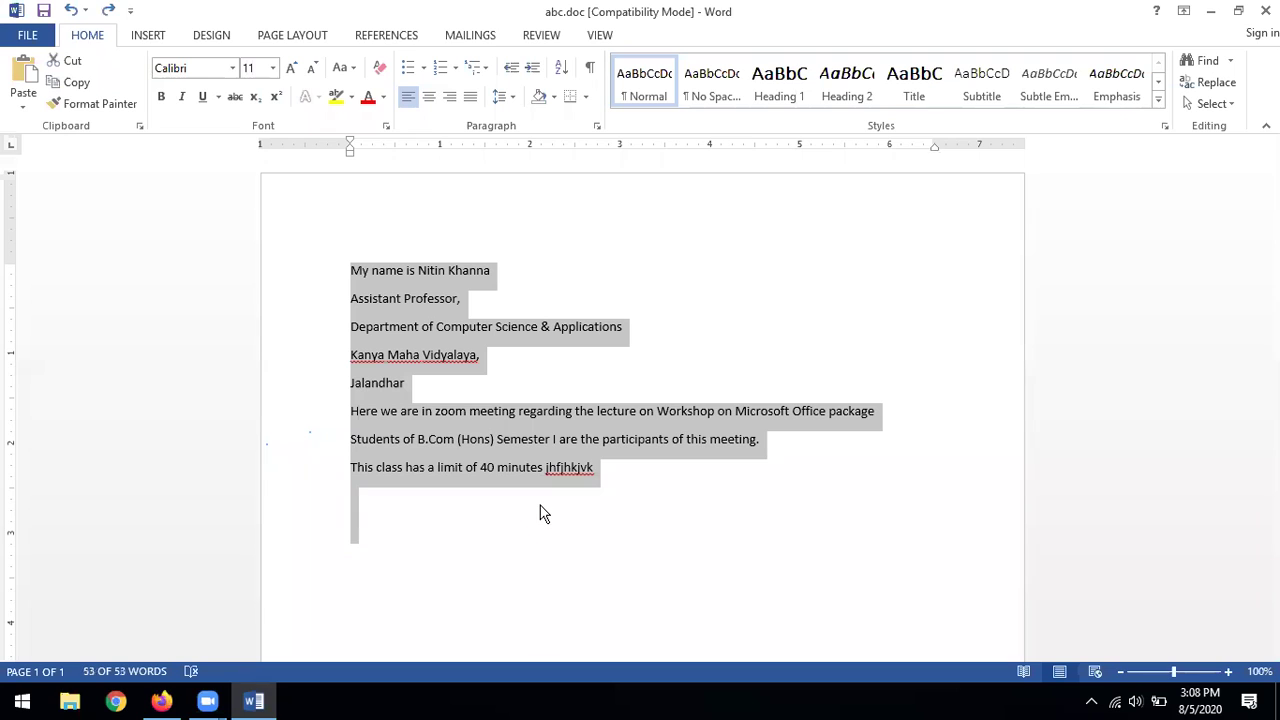
click(488, 518)
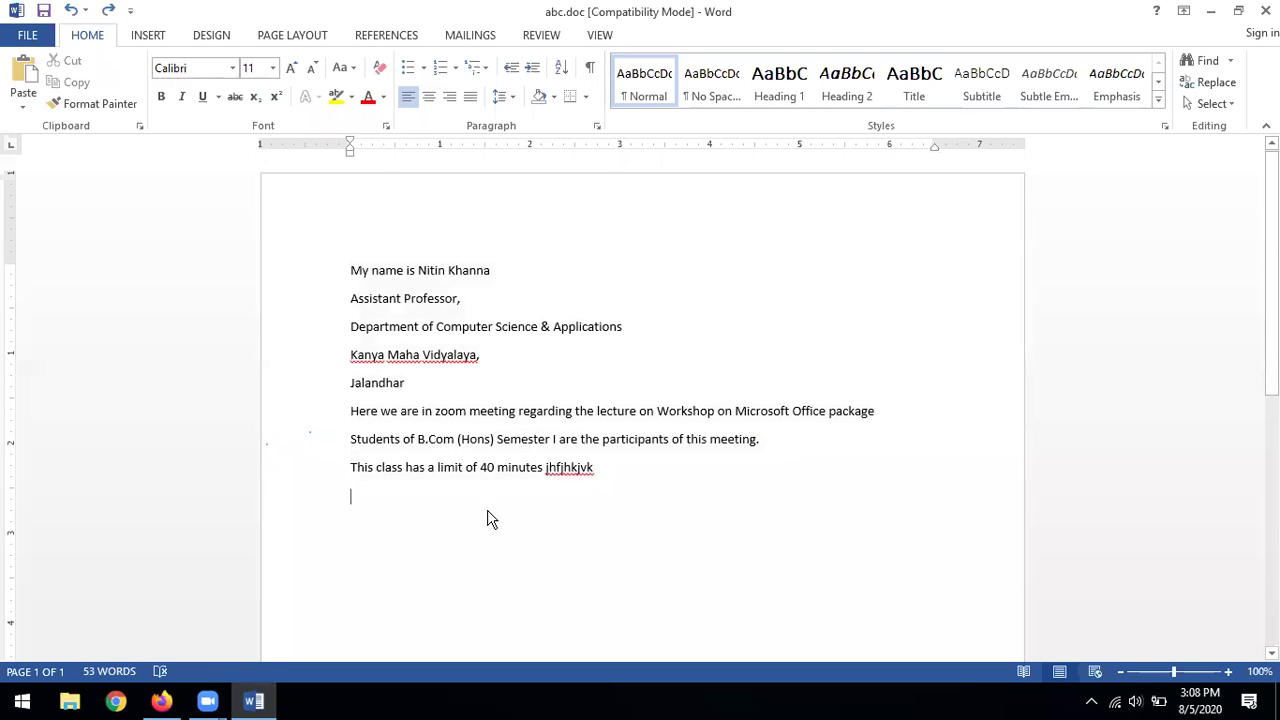
click(86, 12)
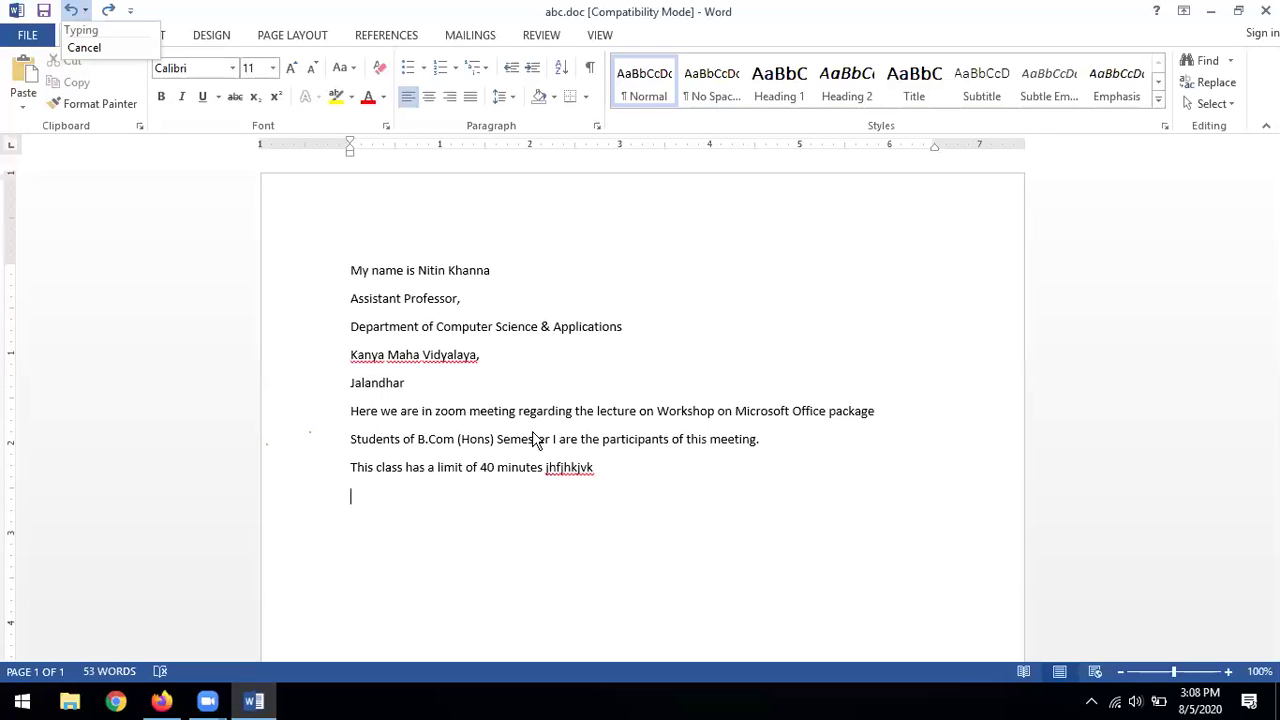
Step: Add seven lines below the existing text: Hjgjhbkhk, Jgjbkjbk, Hfvhyygvuj, Hyfvyhjgbkui, Hgvygvk, Jhvuygvuj and vyugugi
click(523, 509)
text(hjgjhbkhk)
key(Return)
text(jgjbkjbk)
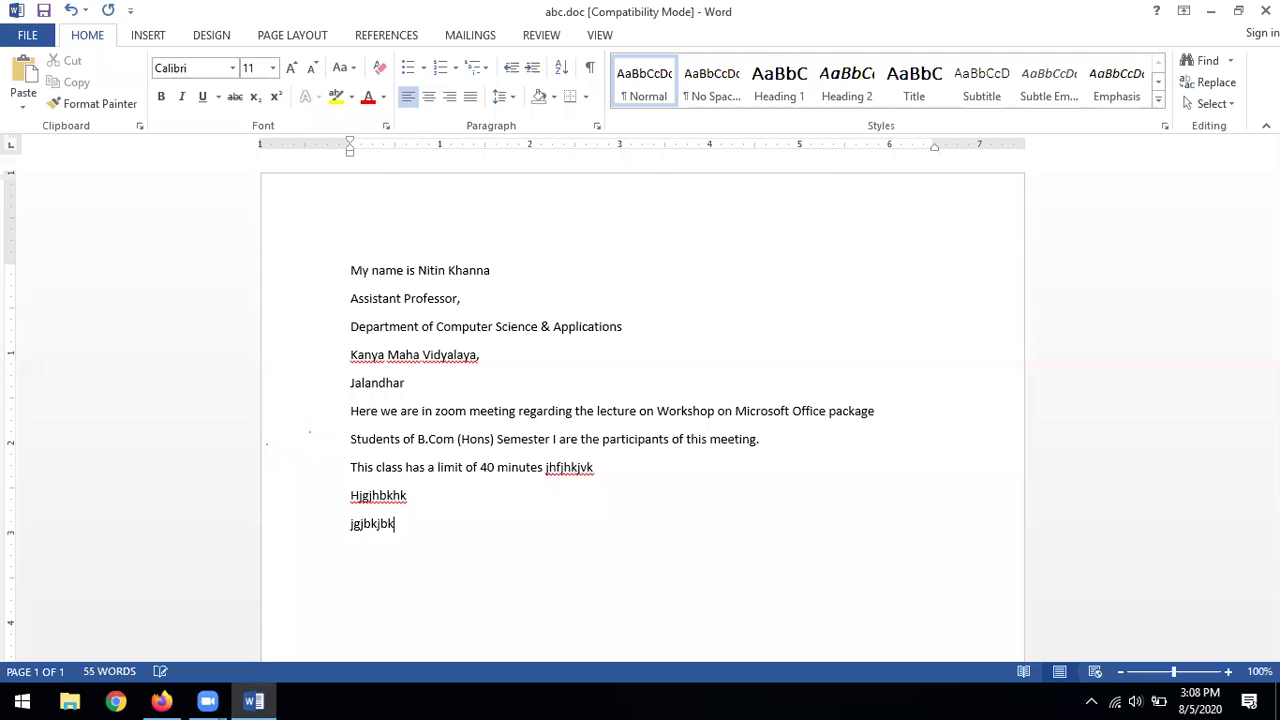
key(Return)
text(hfvhyygvuj)
key(Return)
text(hyfvhjgbkui)
key(Return)
text(hgvygvk)
key(Return)
text(jhvuygvuj)
key(Return)
text(vyugugi)
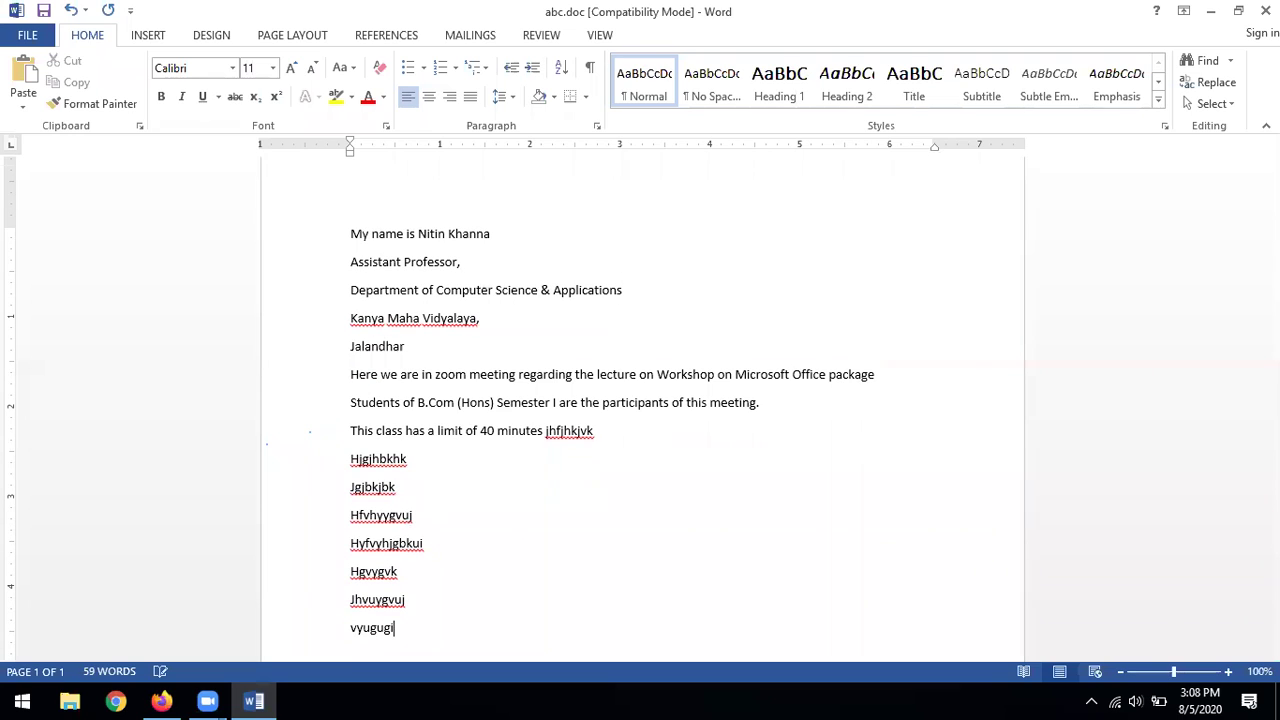
key(Return)
Step: Undo the recent typing one action at a time until Hjgjhbkhk is the only added line left
click(70, 14)
scroll(260, 263, down, 2)
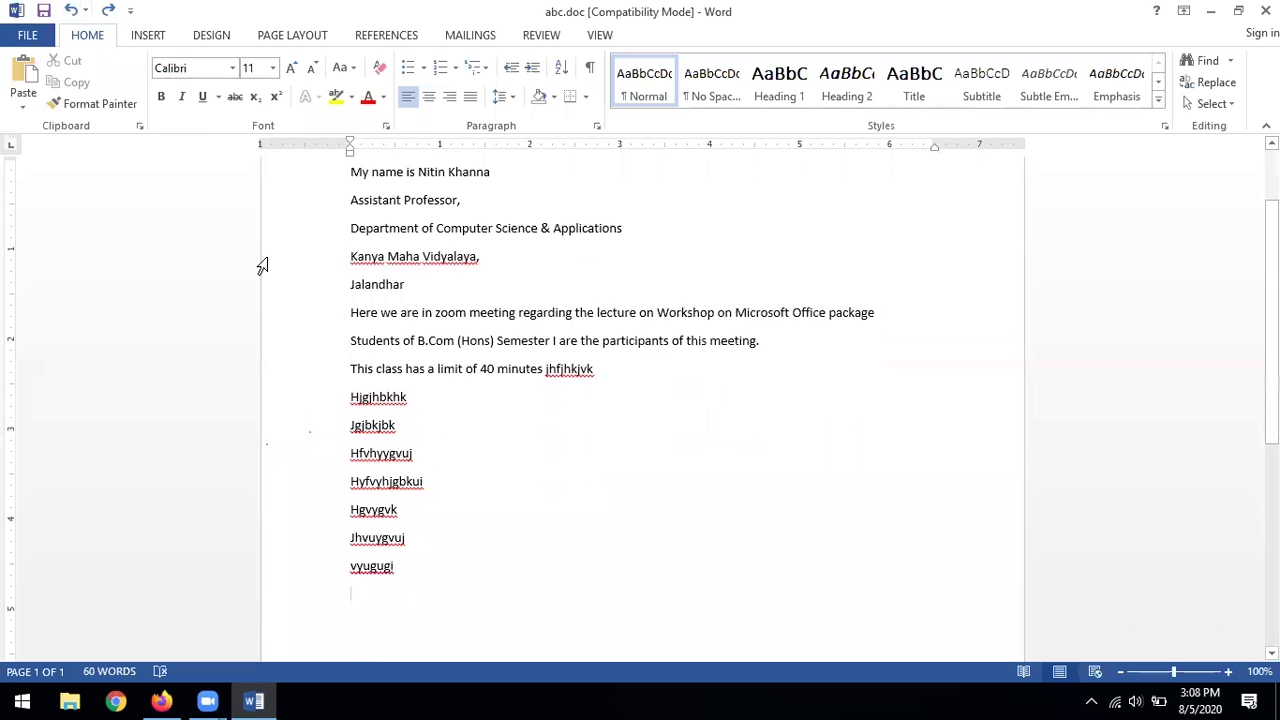
click(72, 14)
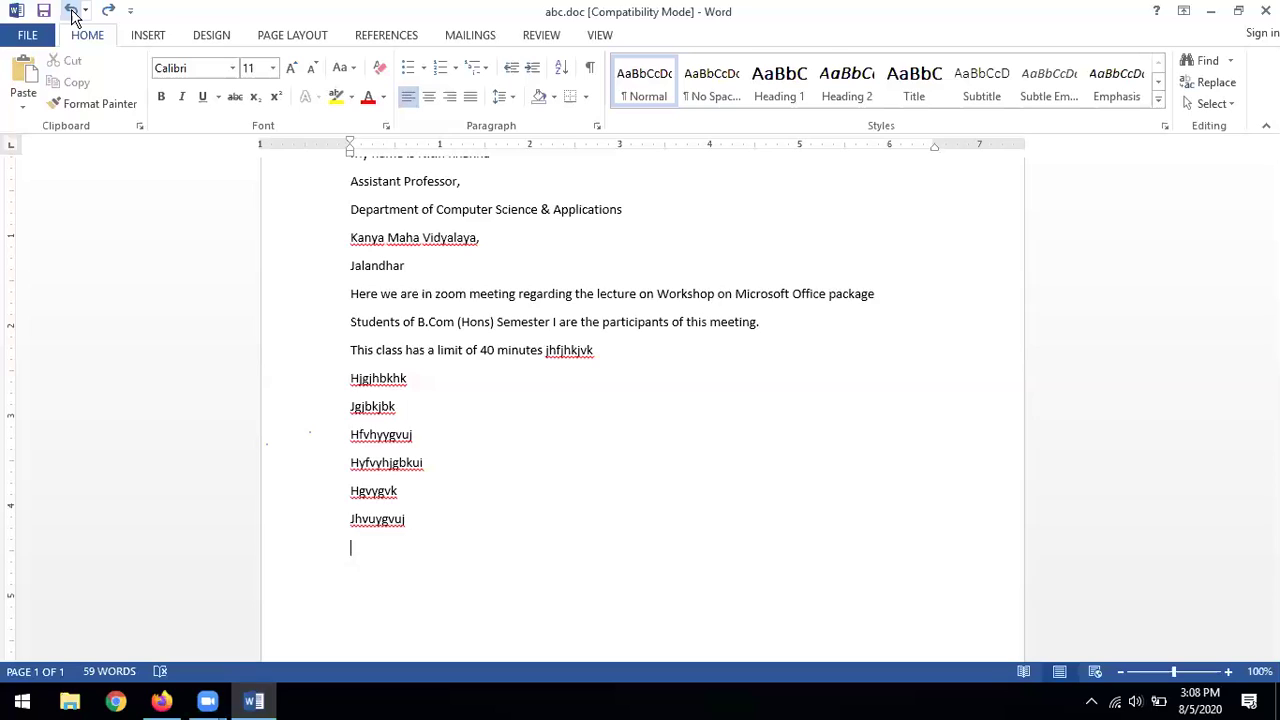
click(72, 14)
click(72, 14)
click(72, 14)
click(72, 14)
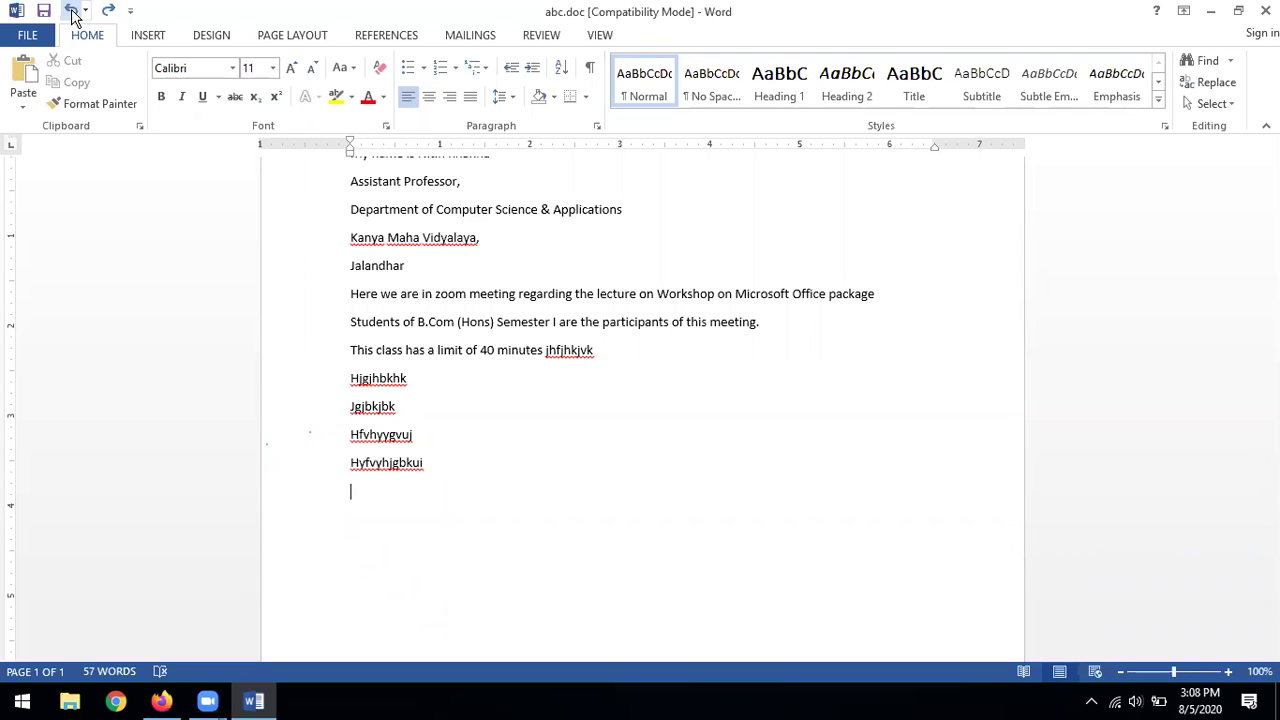
click(72, 14)
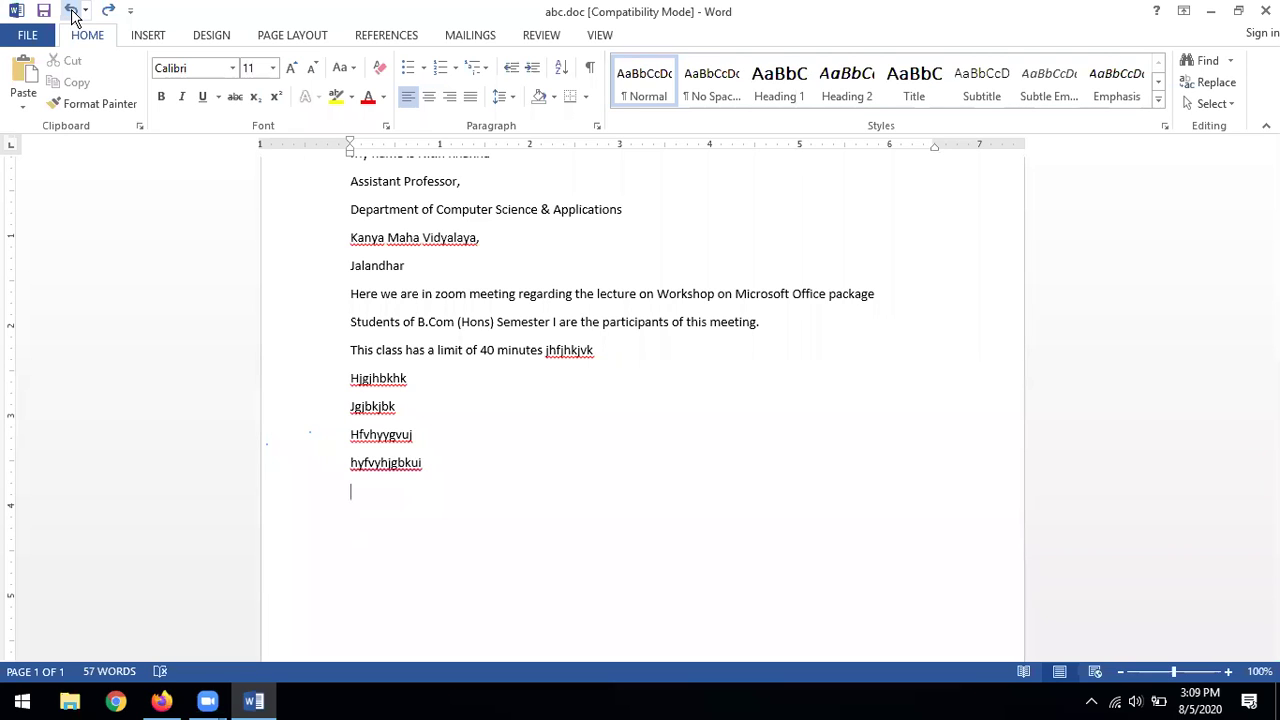
click(72, 14)
click(72, 14)
click(72, 14)
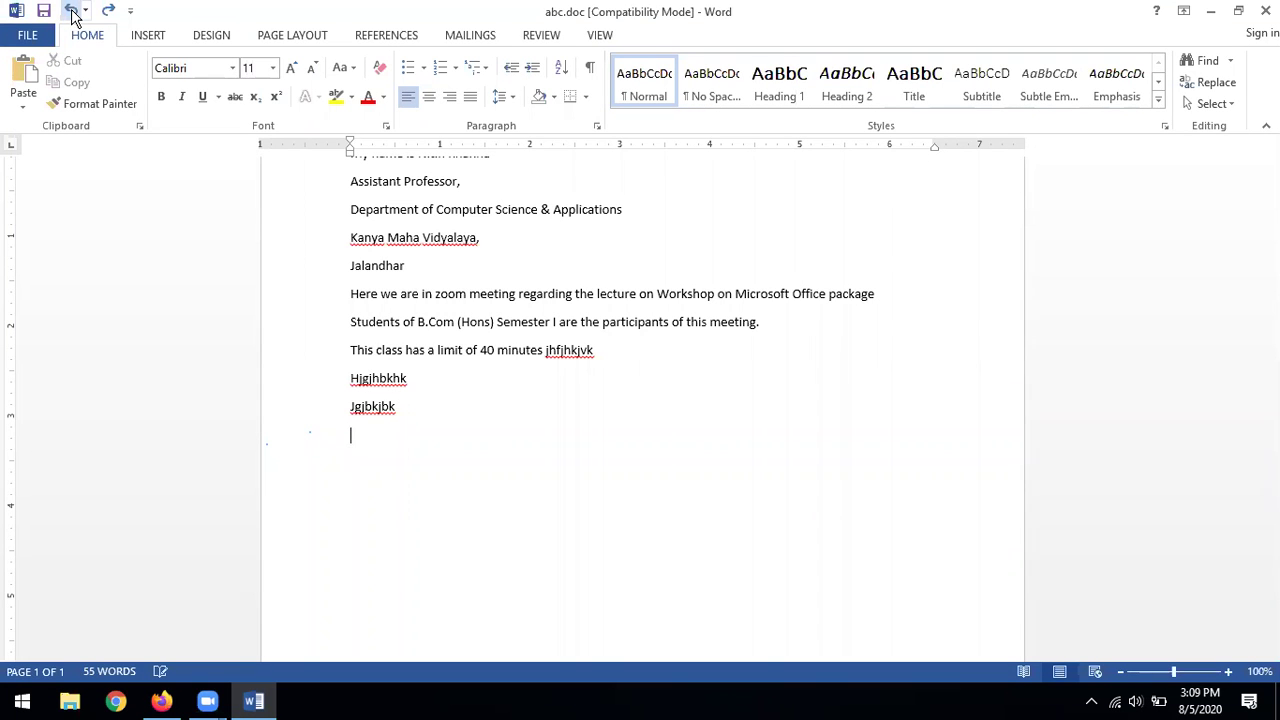
click(72, 14)
click(72, 14)
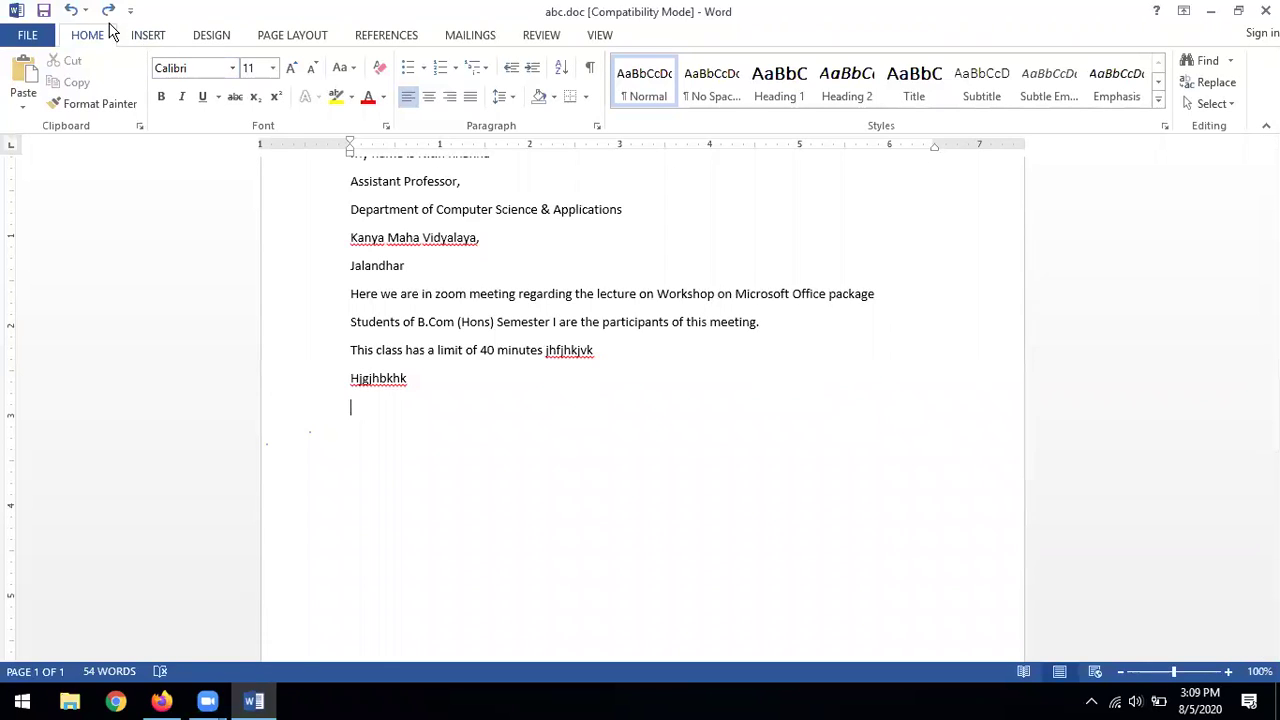
Step: Redo the undone typing one action at a time, back through the line hgvygvk
click(108, 15)
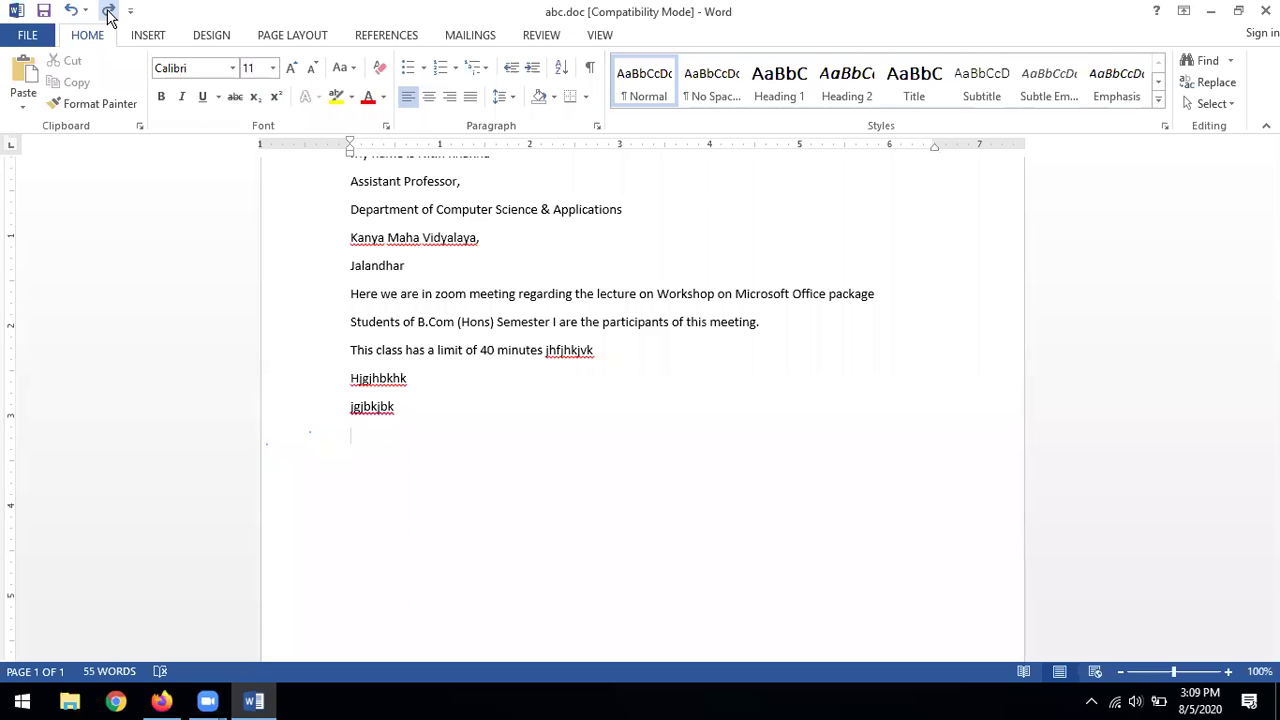
click(108, 15)
click(108, 15)
click(108, 15)
click(108, 15)
click(108, 15)
click(108, 15)
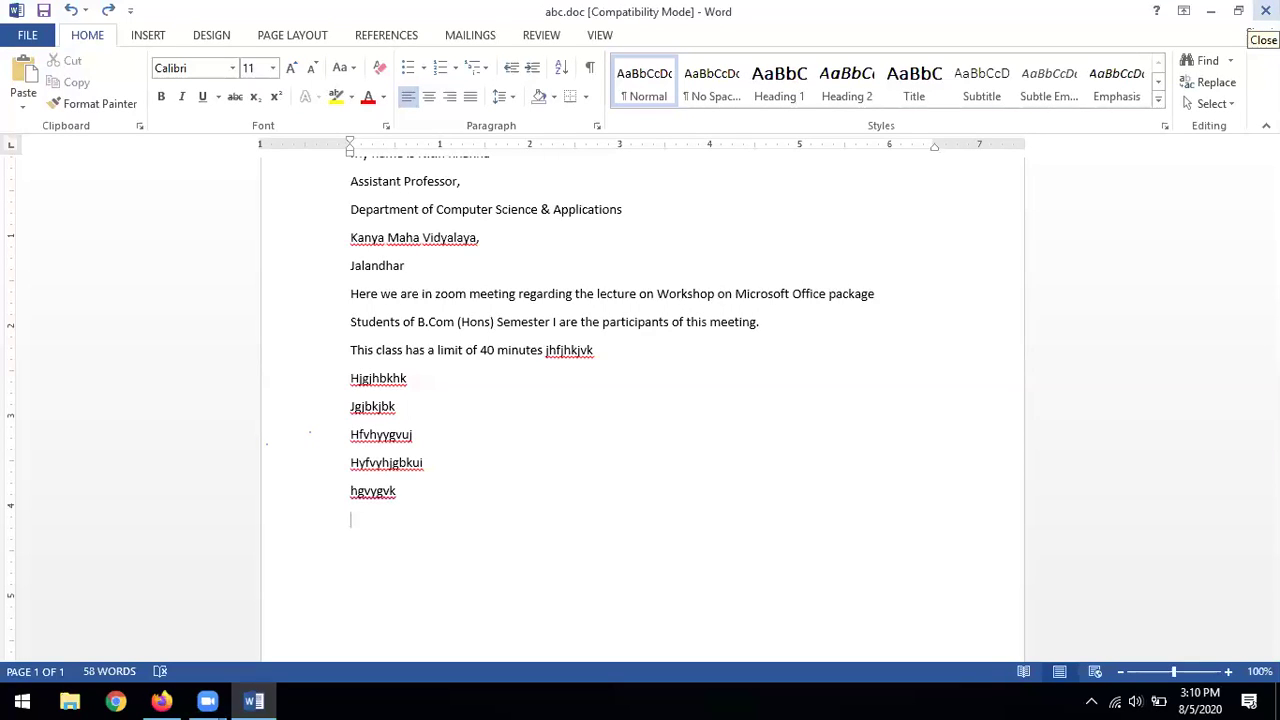
Step: Minimize the abc.doc window to the desktop and bring it back
click(1214, 17)
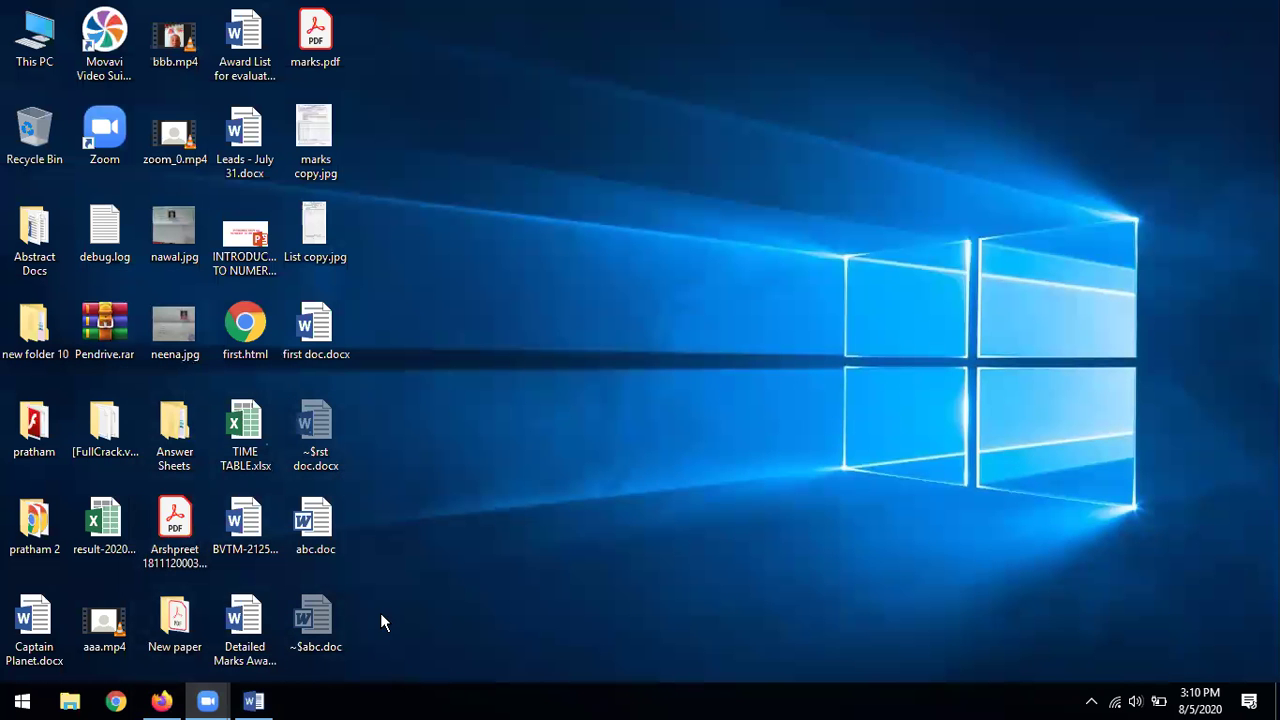
mouse_move(255, 700)
click(254, 700)
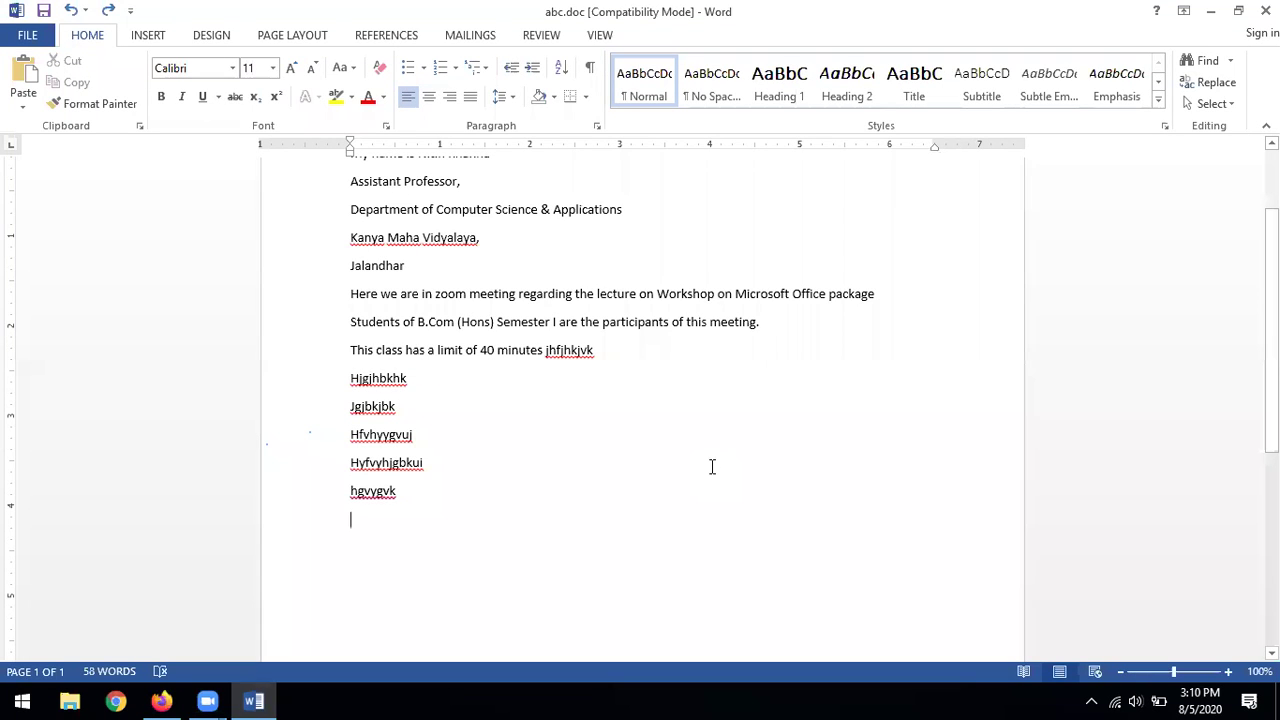
Step: Restore the abc.doc window down to a smaller size, move it across the desktop, and maximize it again
click(1238, 12)
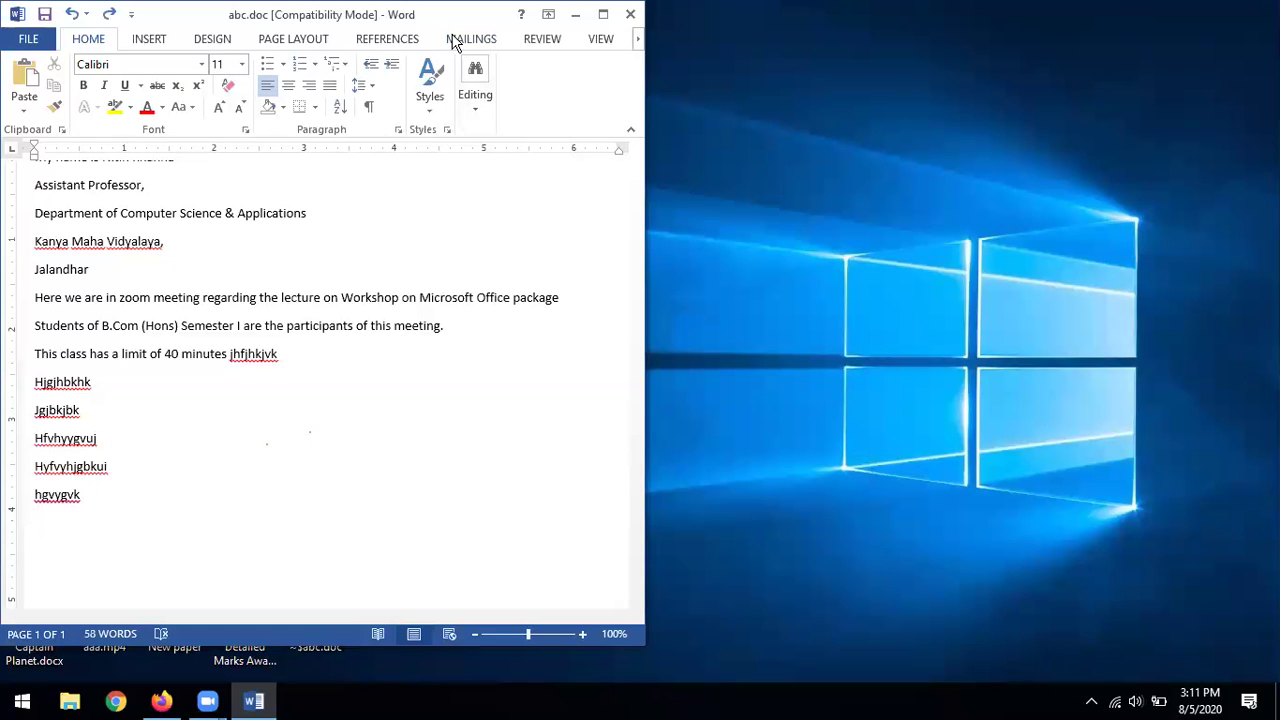
drag(442, 17, 480, 94)
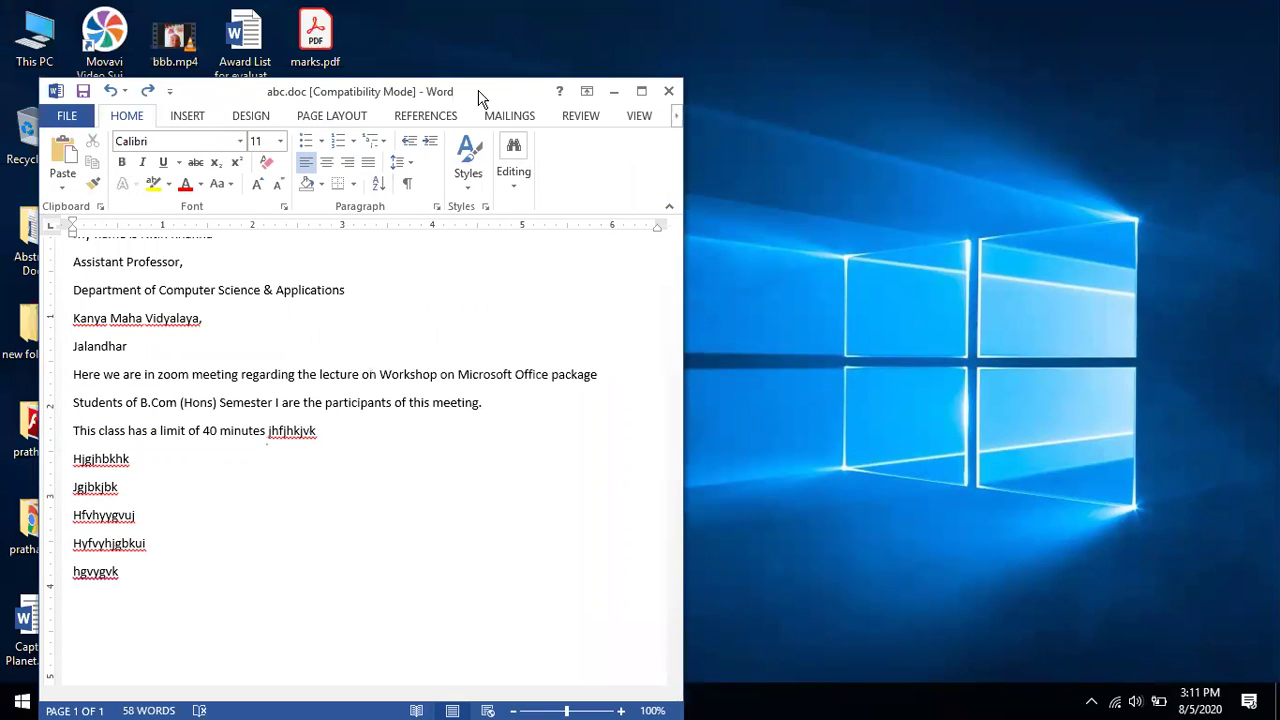
click(639, 95)
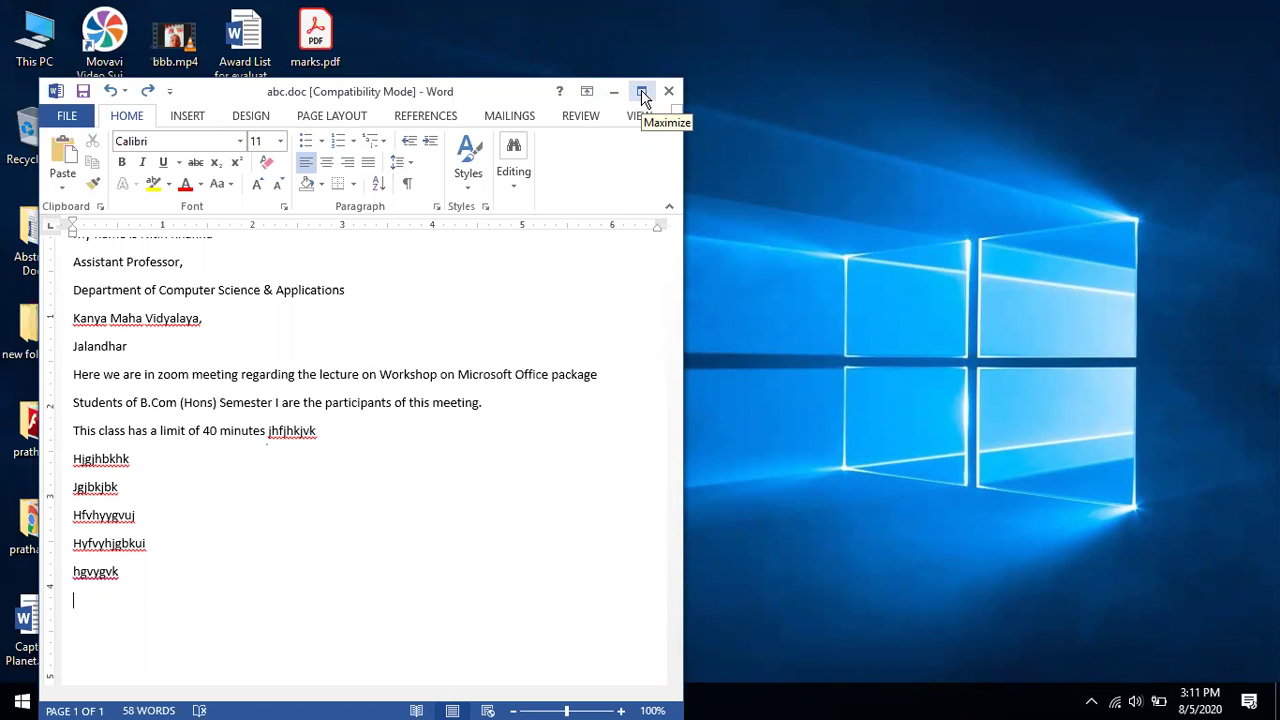
click(642, 95)
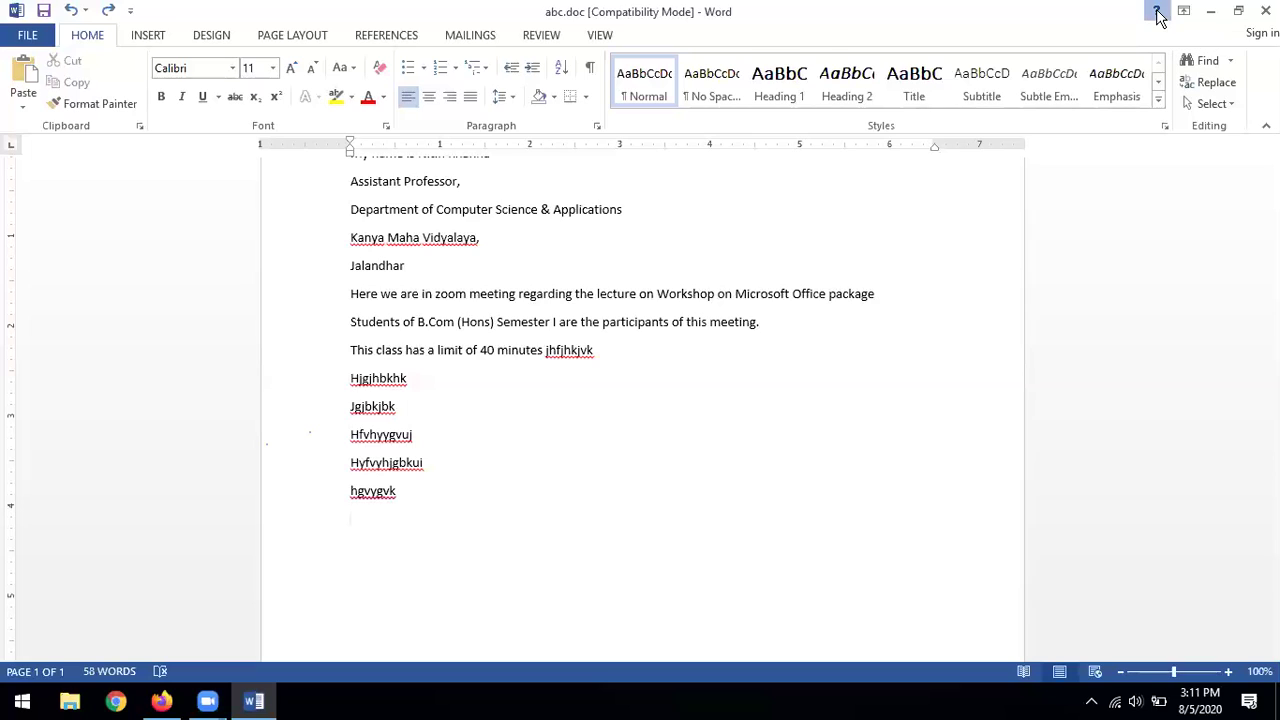
Step: Search Word Help for "formatting", look through the results, and close the help window
click(1157, 12)
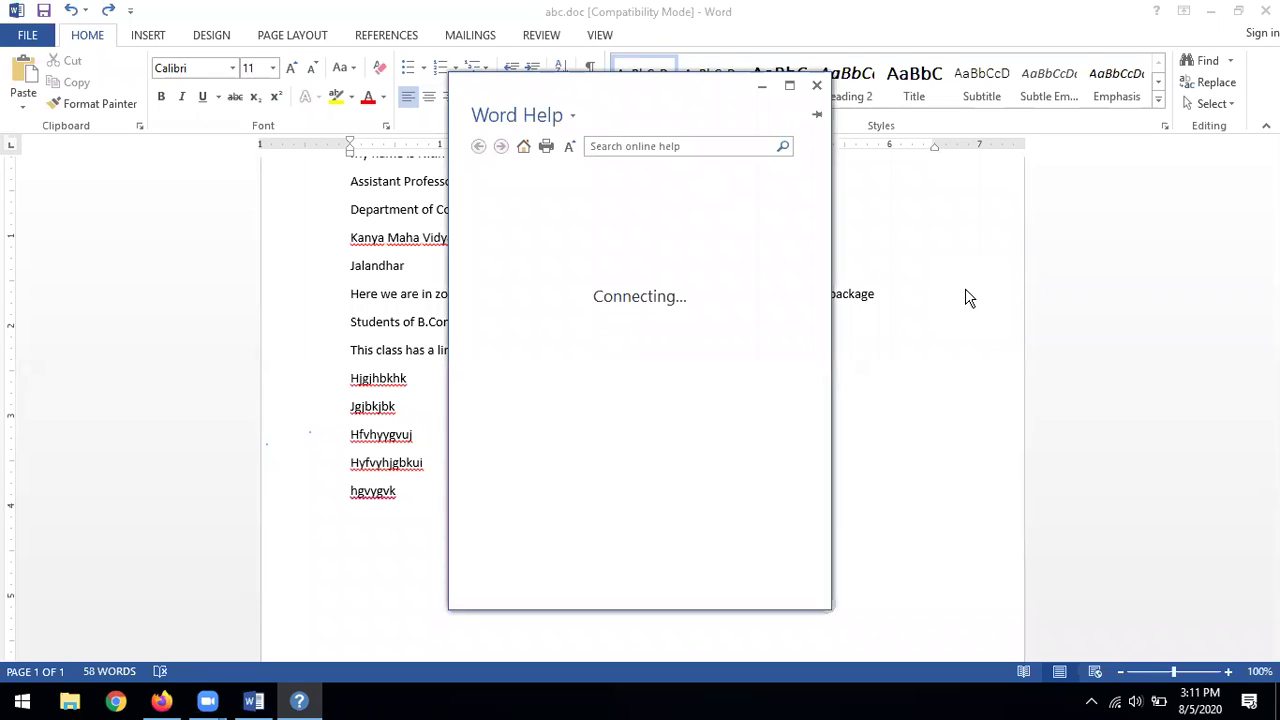
click(656, 150)
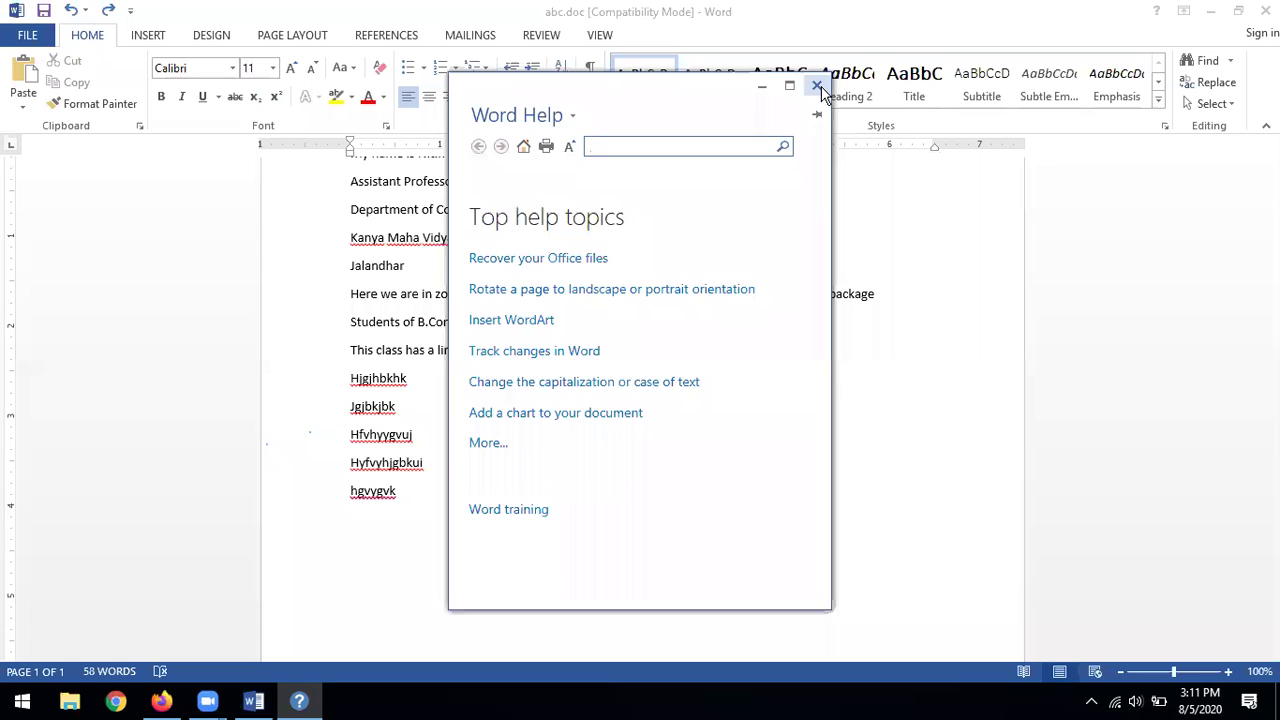
text(formatting)
click(785, 146)
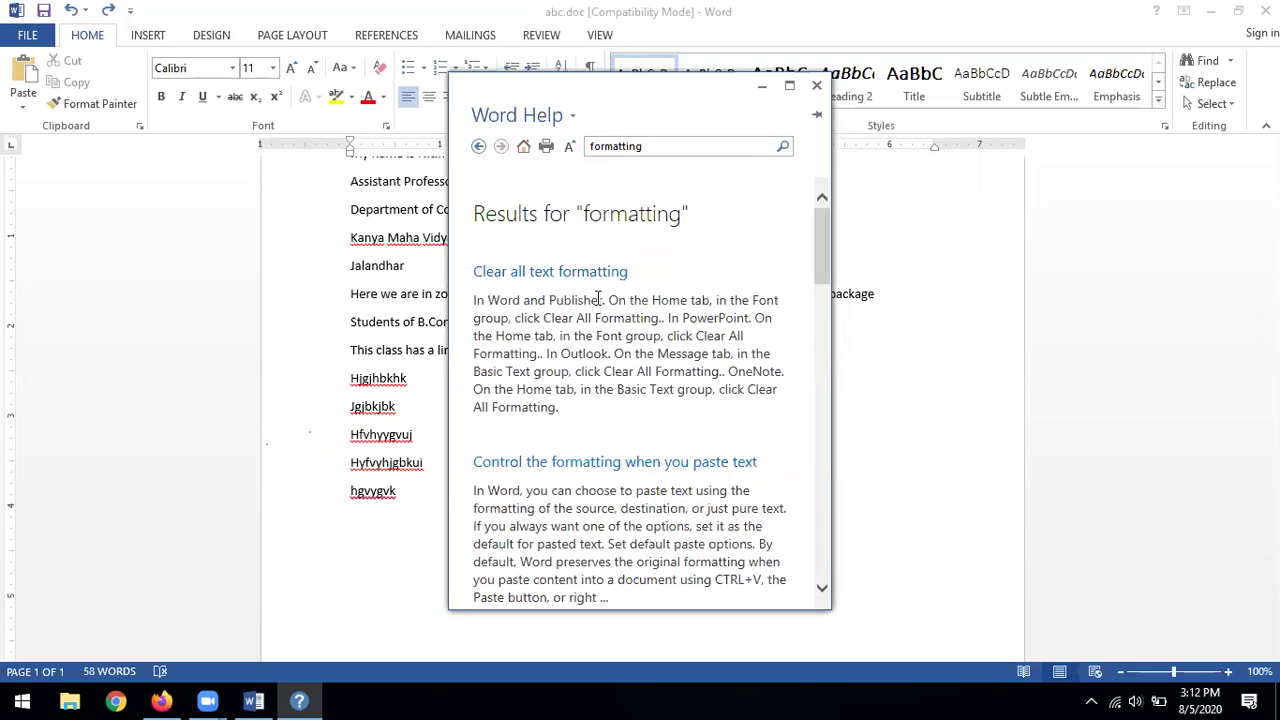
scroll(626, 340, down, 8)
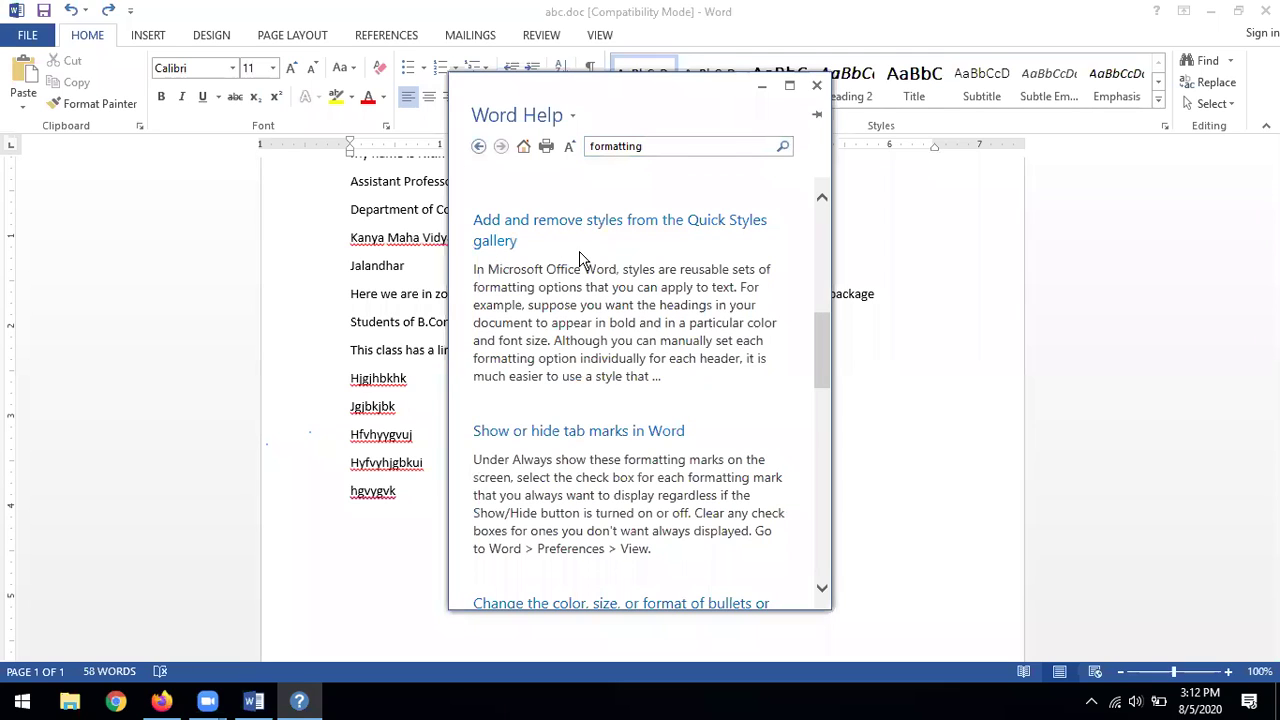
click(818, 88)
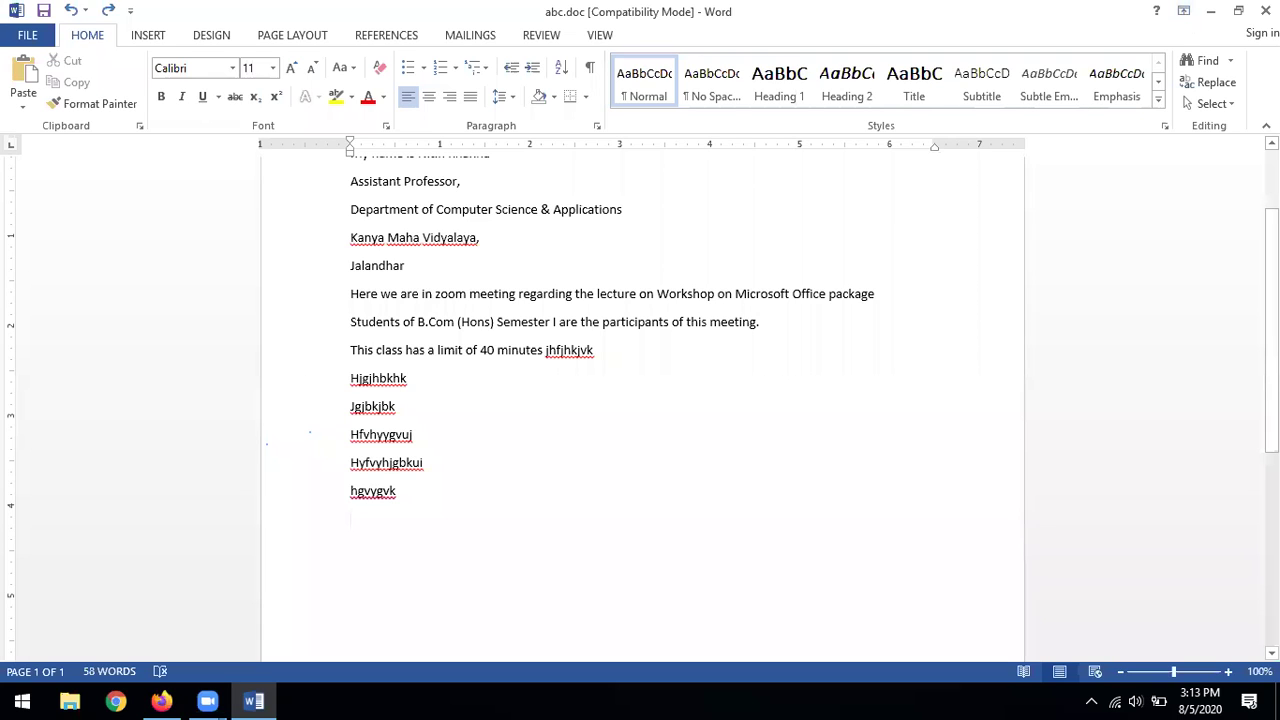
Step: View the spelling suggestions for the underlined word Vidyalaya and dismiss them without changing the text
click(787, 175)
right_click(449, 238)
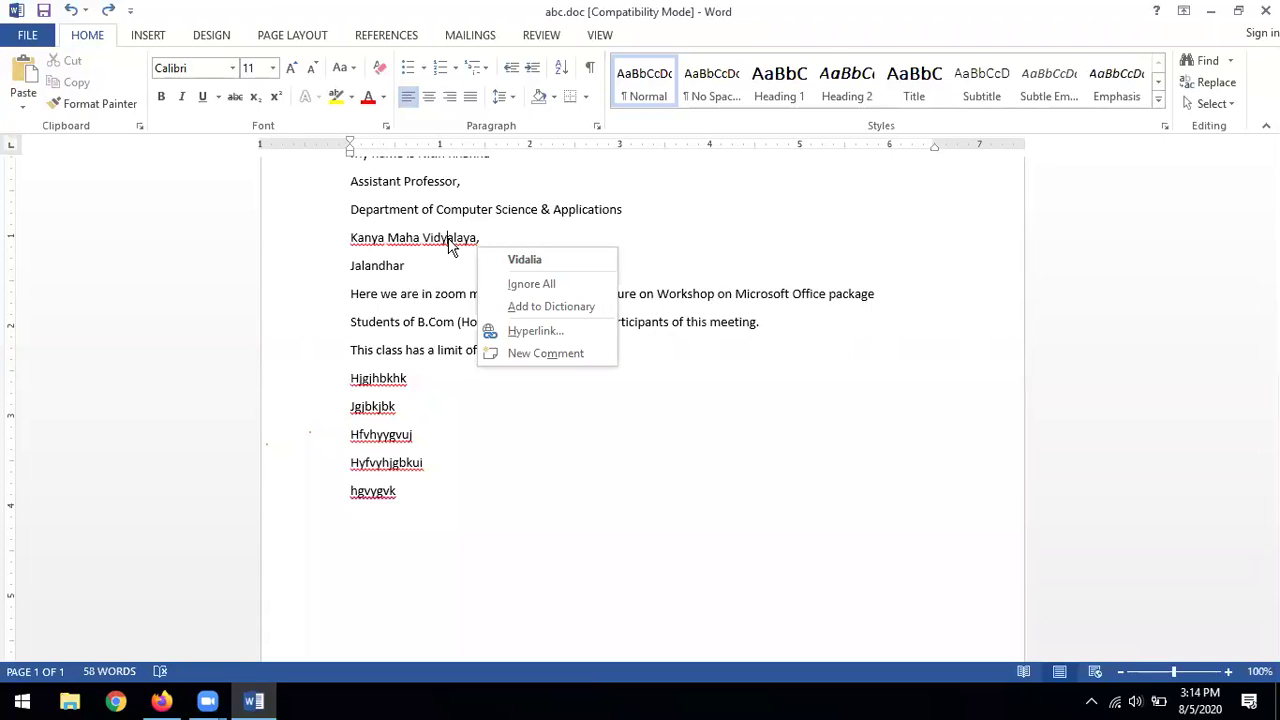
click(451, 250)
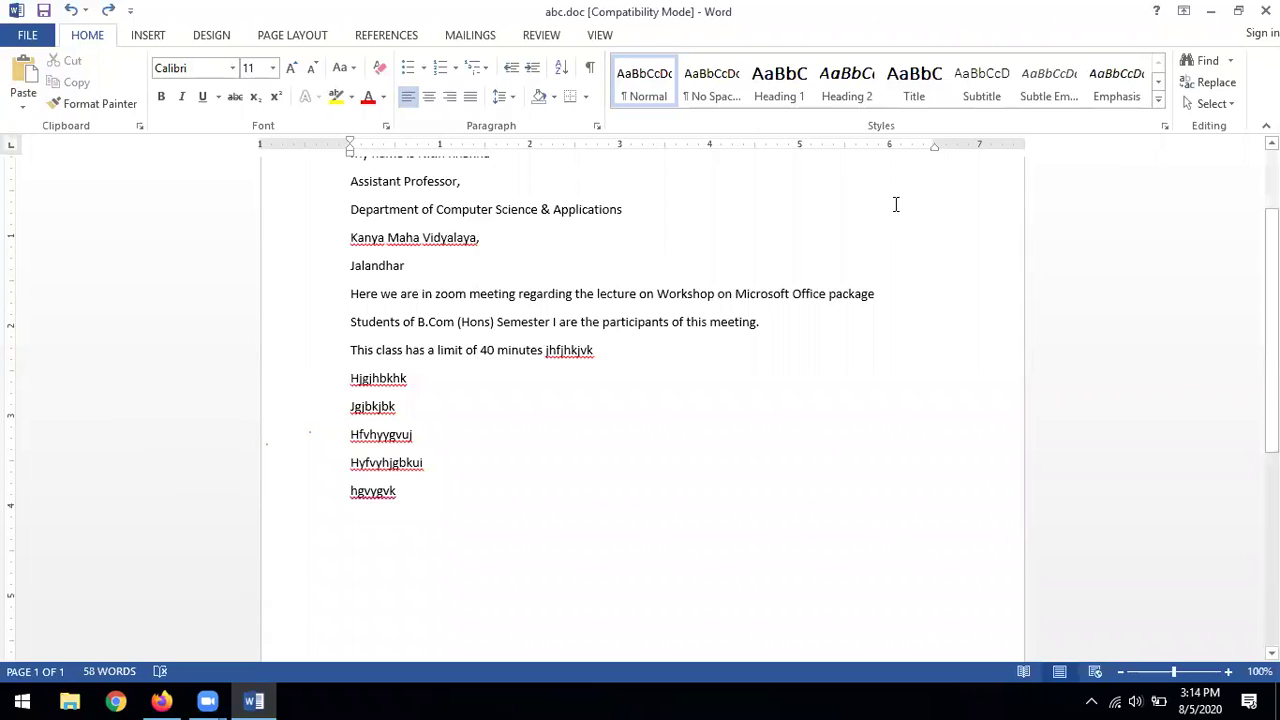
Step: Set the ribbon to Auto-hide Ribbon, reveal it temporarily, and return to the document so it hides again
click(1183, 12)
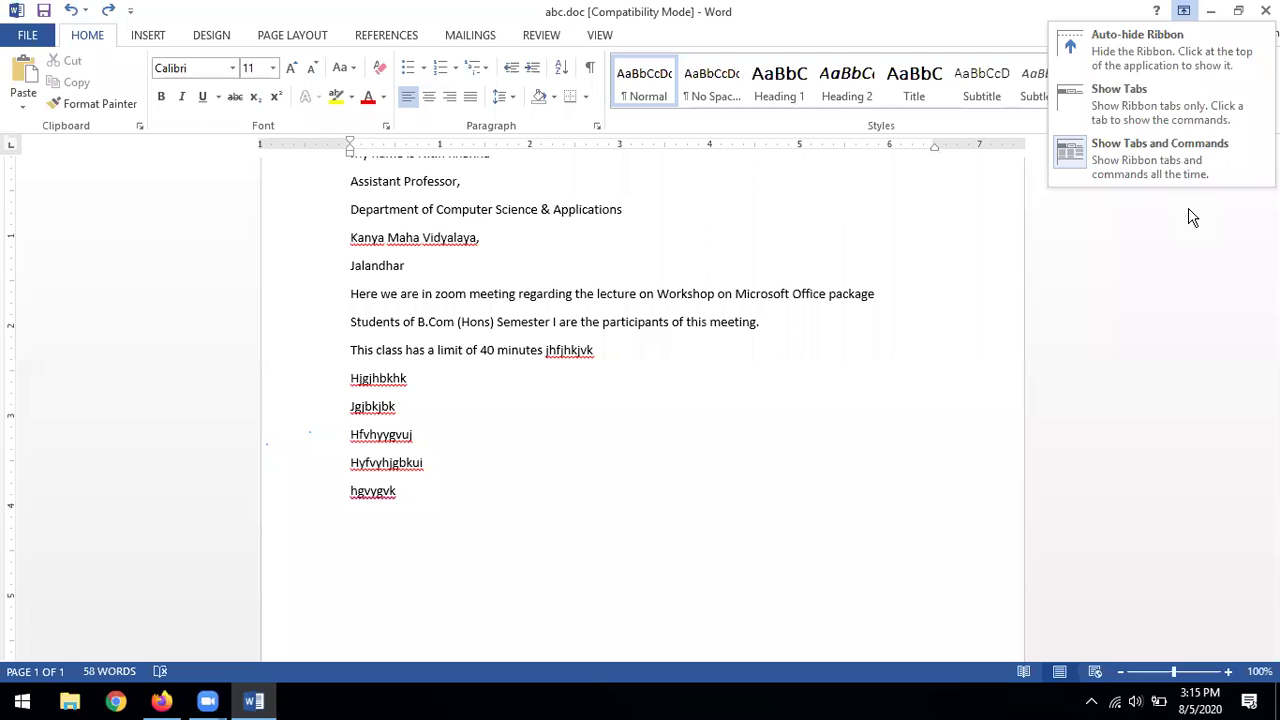
click(1160, 48)
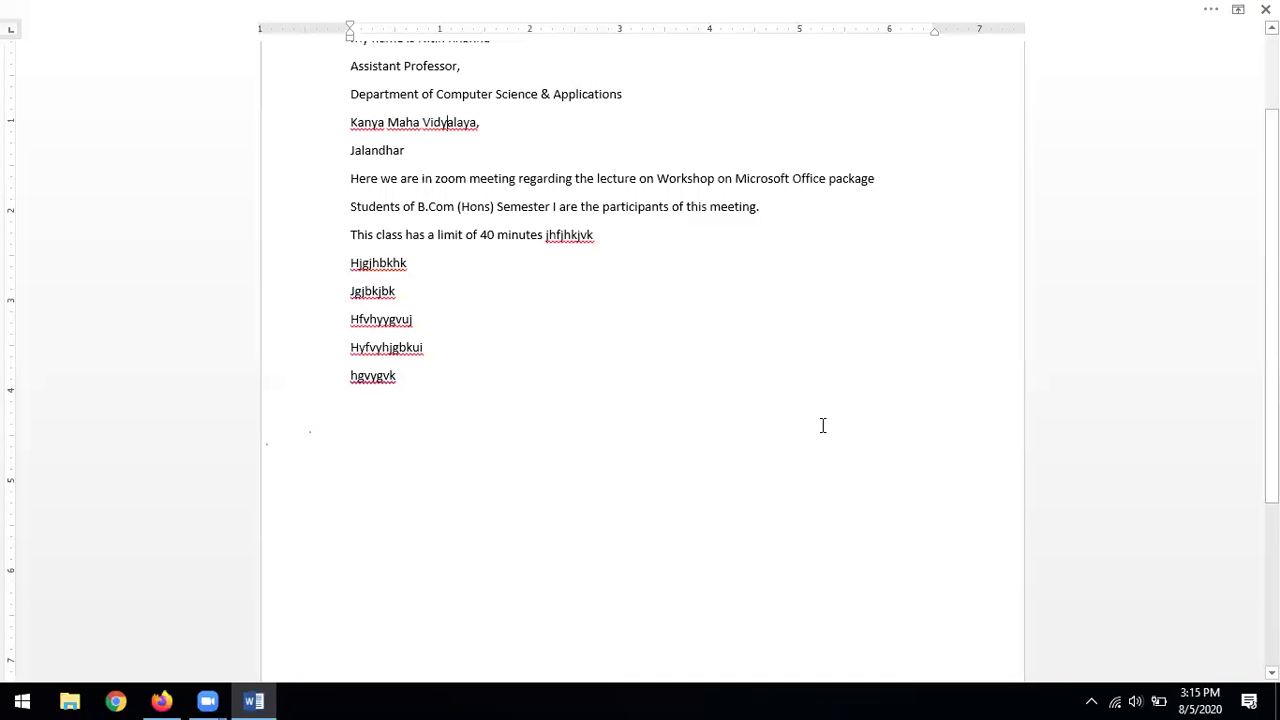
scroll(822, 426, up, 2)
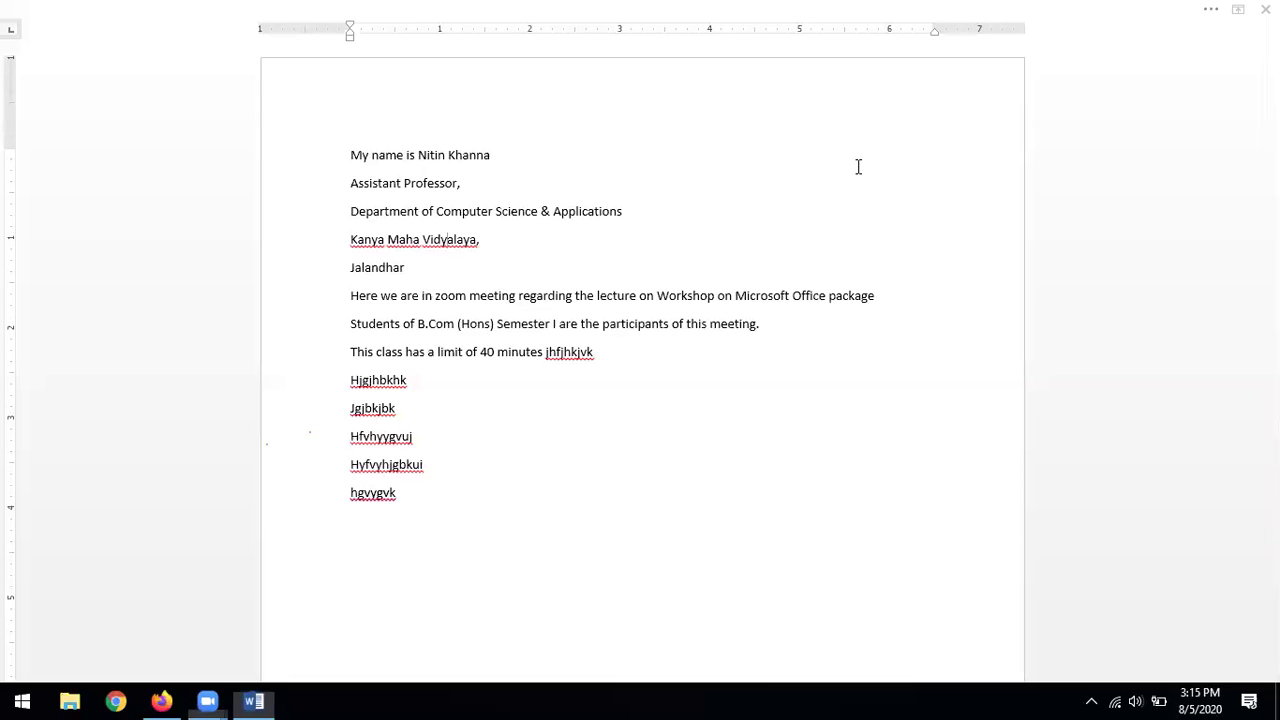
click(1210, 12)
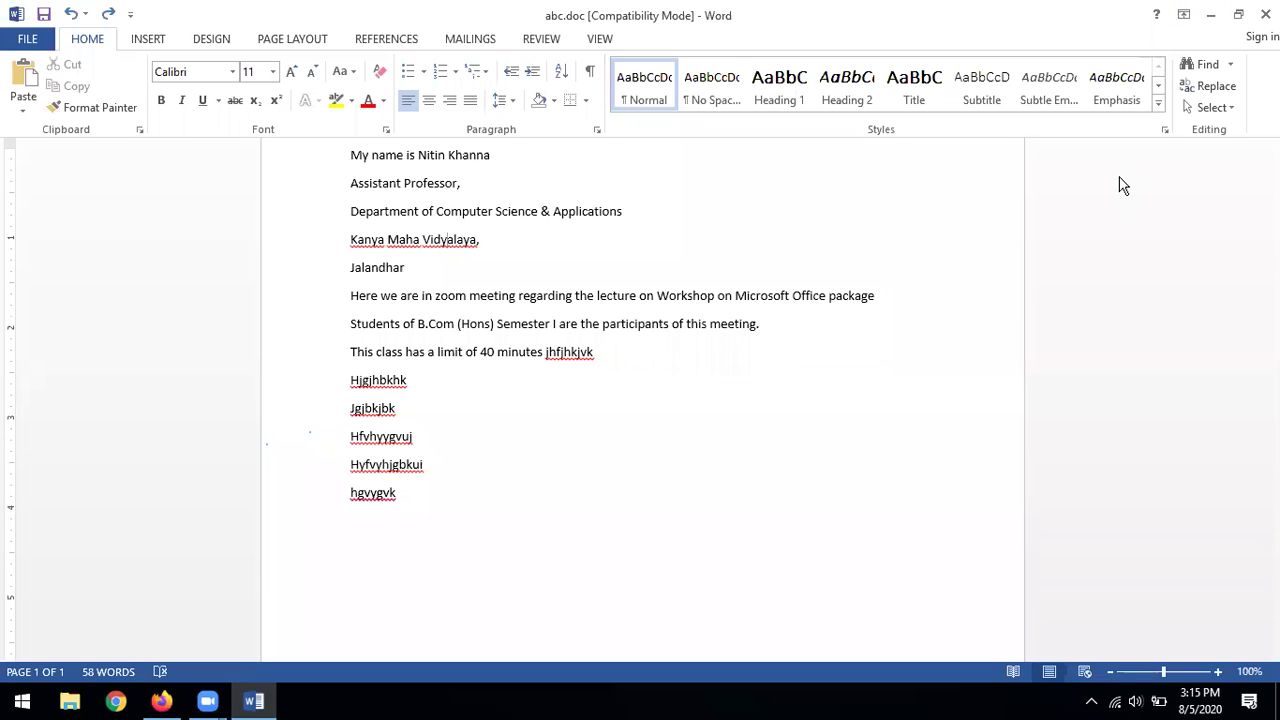
click(944, 316)
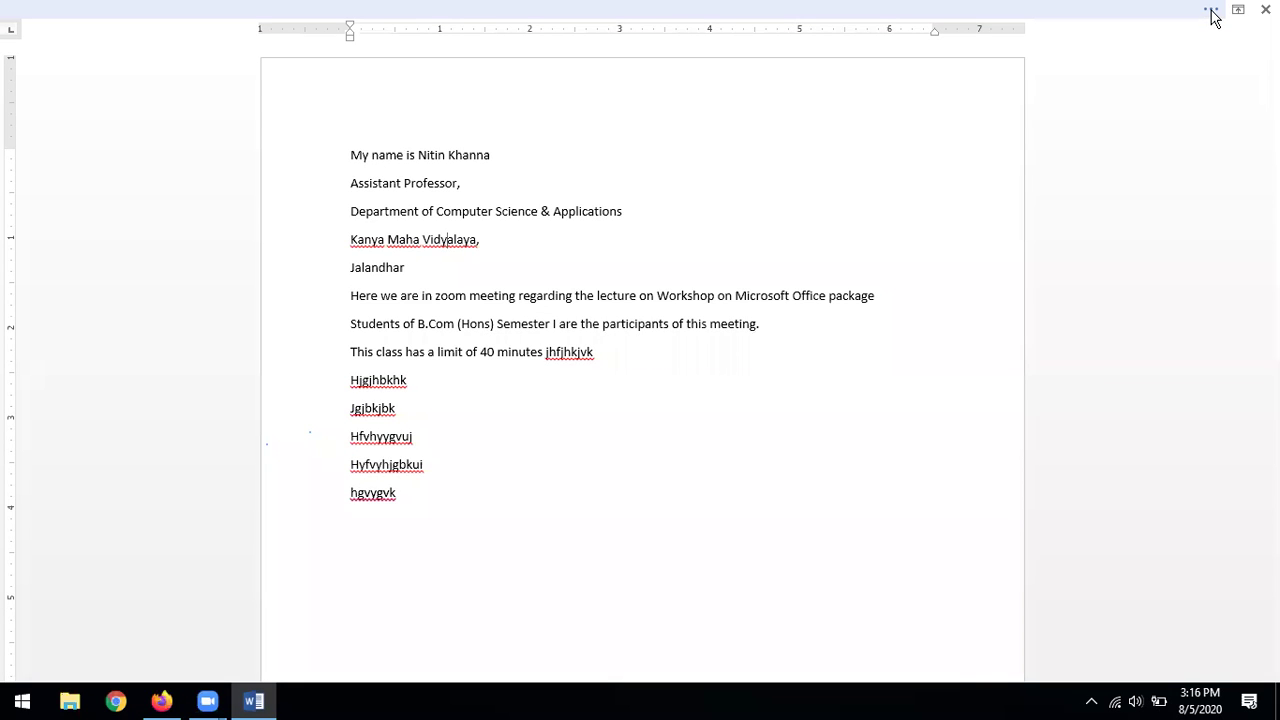
Step: Choose Auto-hide Ribbon again, and repeatedly reveal the hidden ribbon before returning to the document so it hides
click(1100, 18)
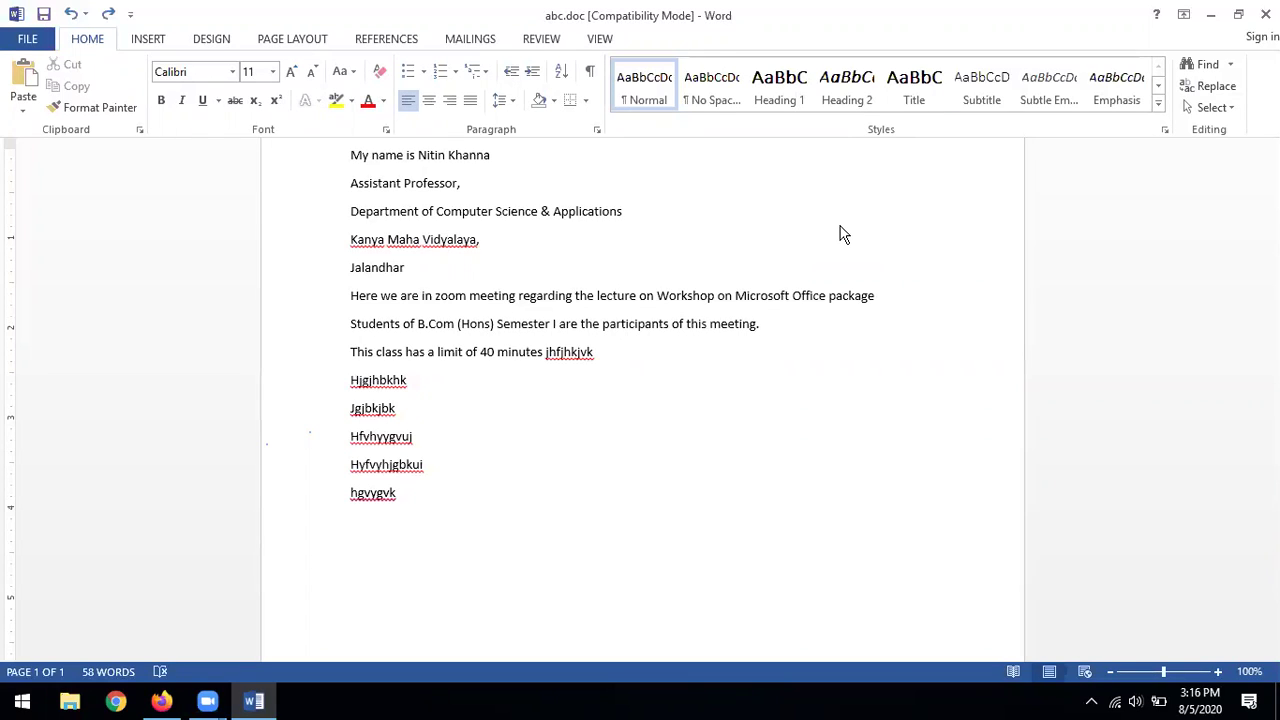
click(1184, 14)
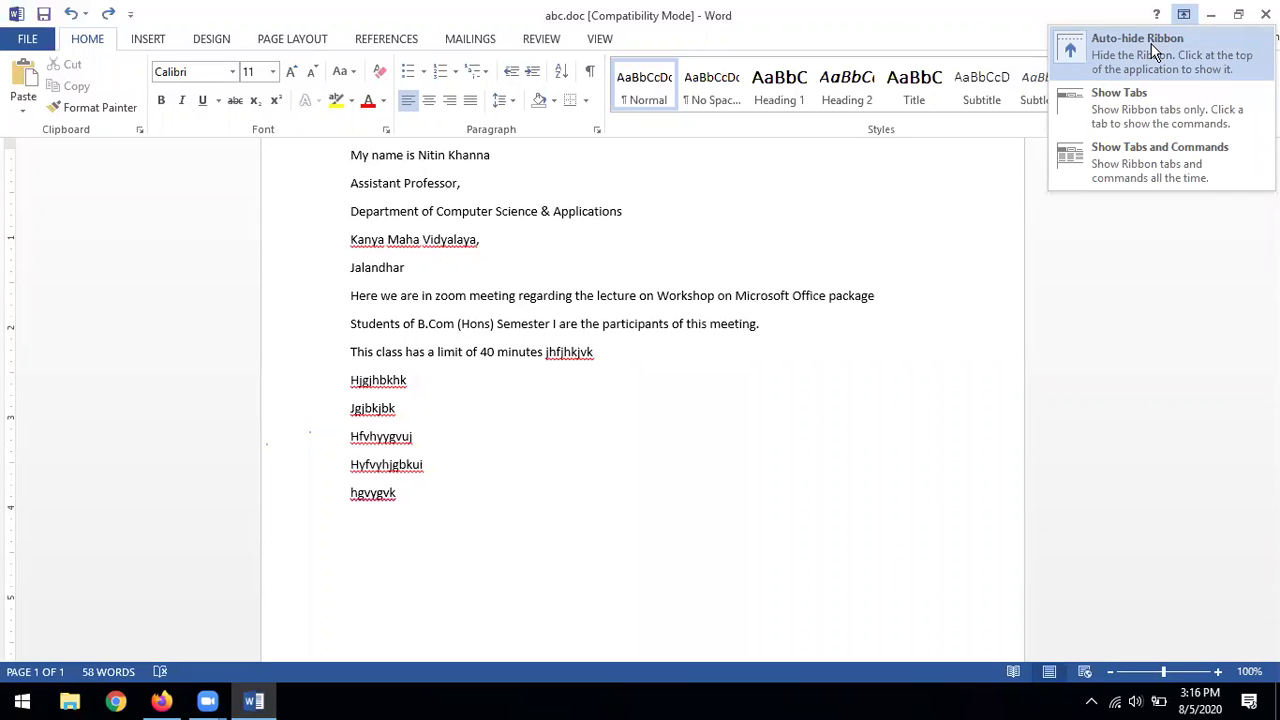
click(1155, 52)
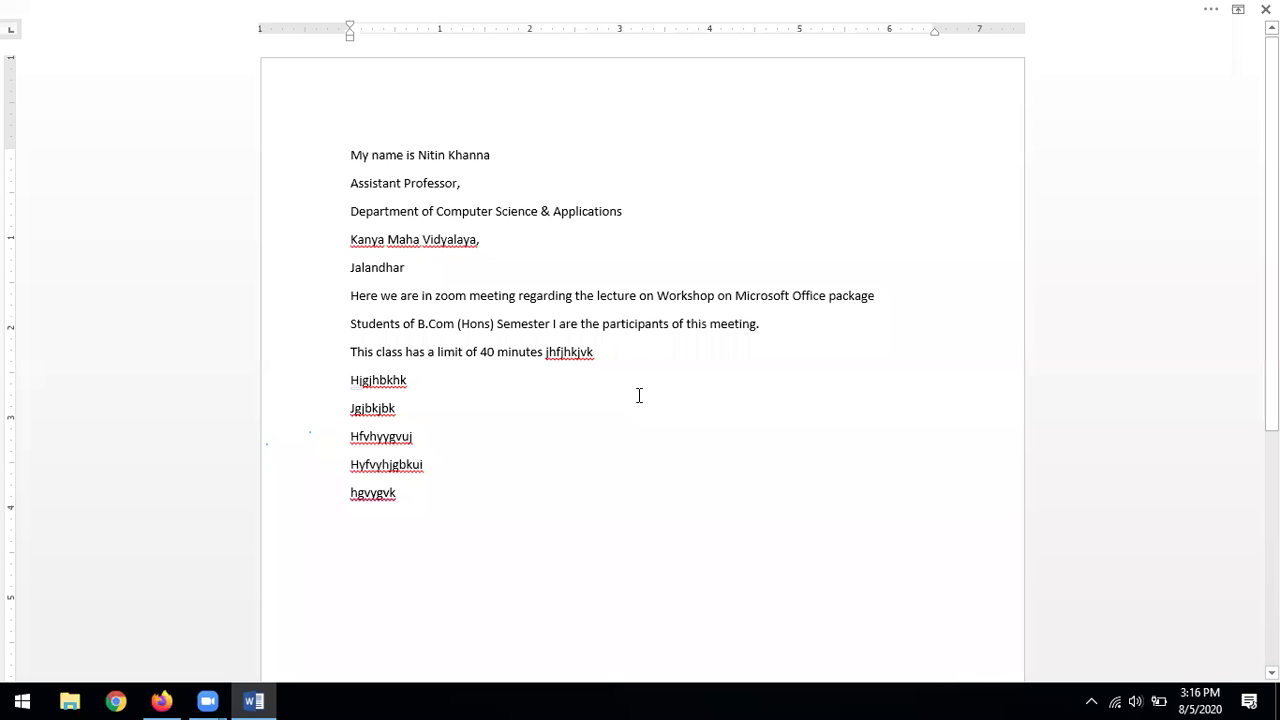
click(618, 352)
click(1076, 18)
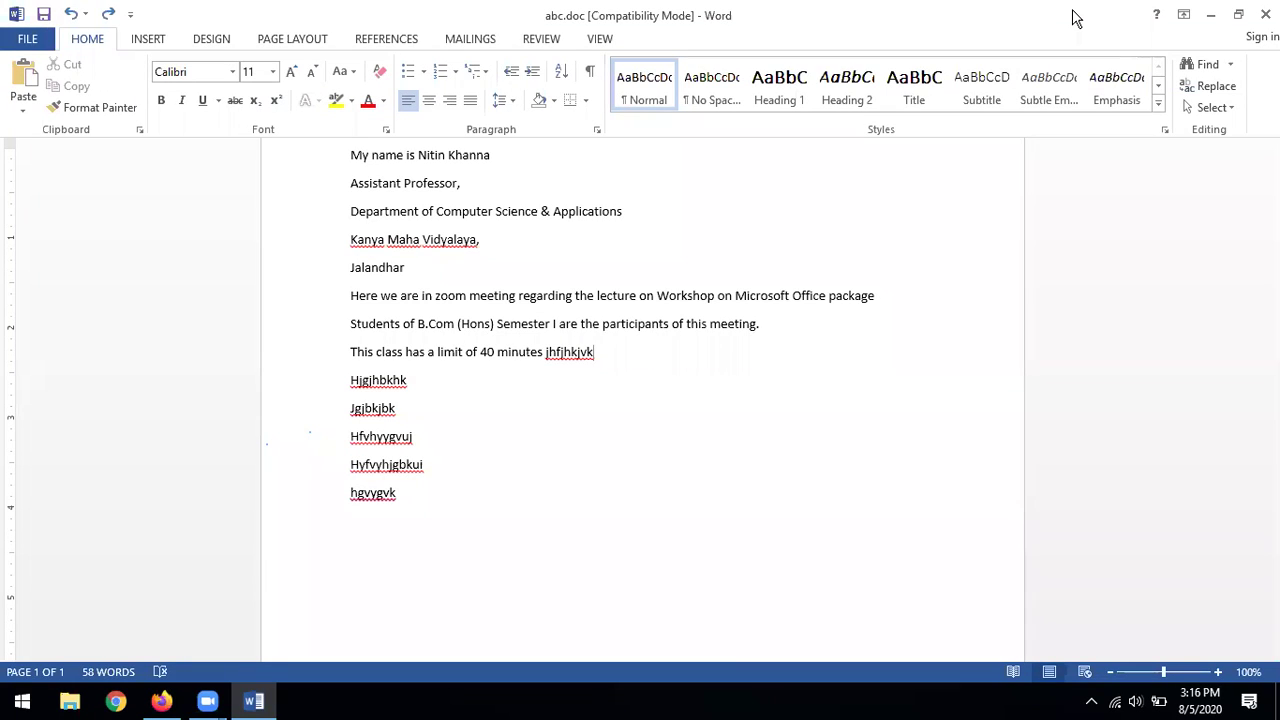
key(ctrl+shift+F1)
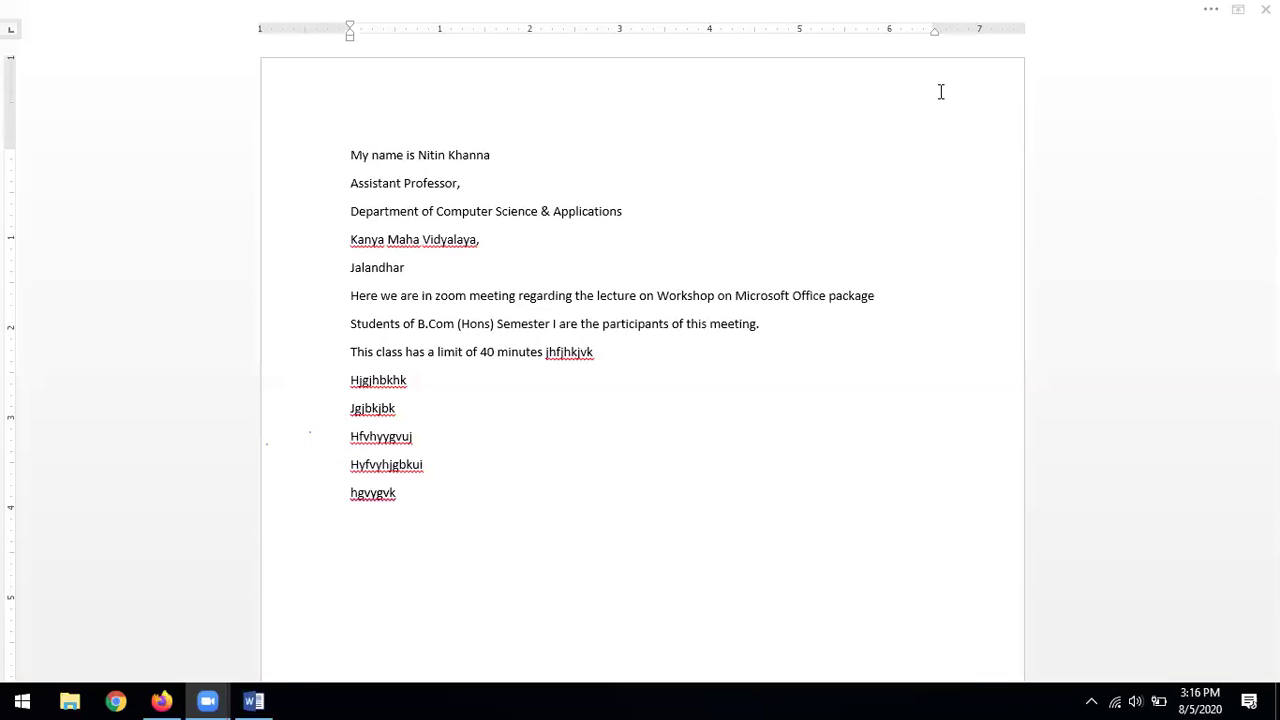
click(1163, 18)
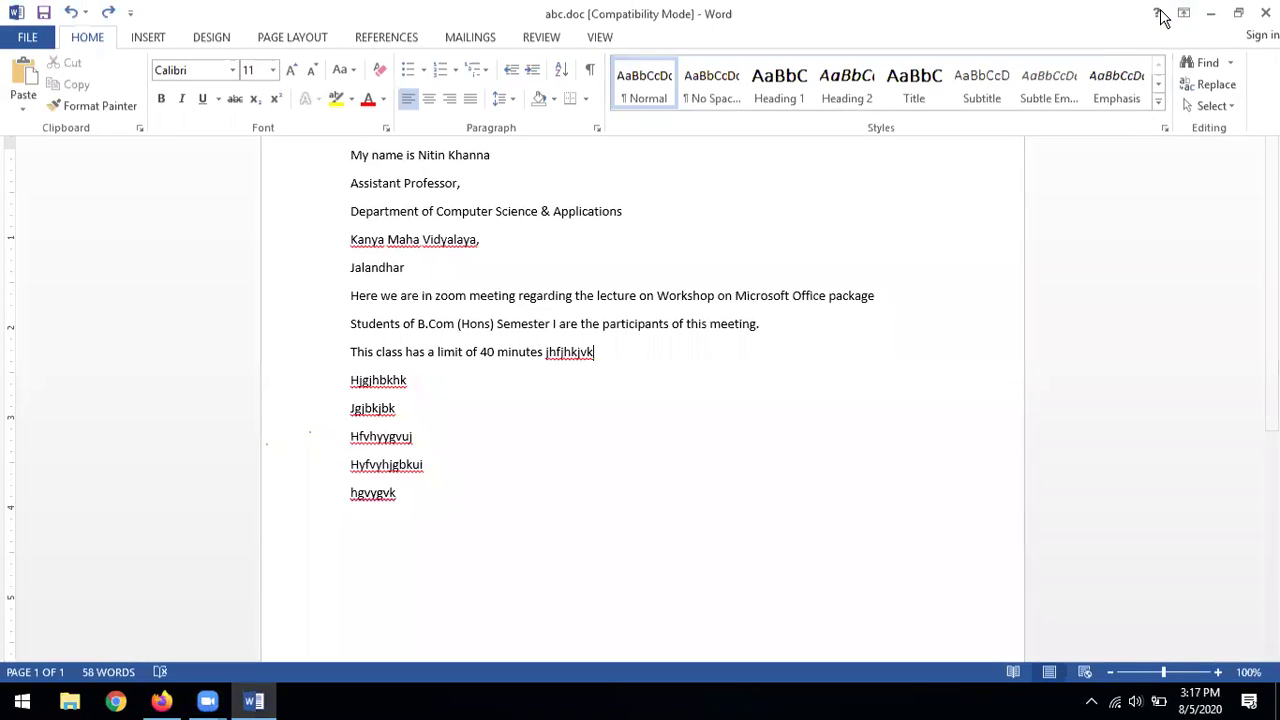
click(692, 412)
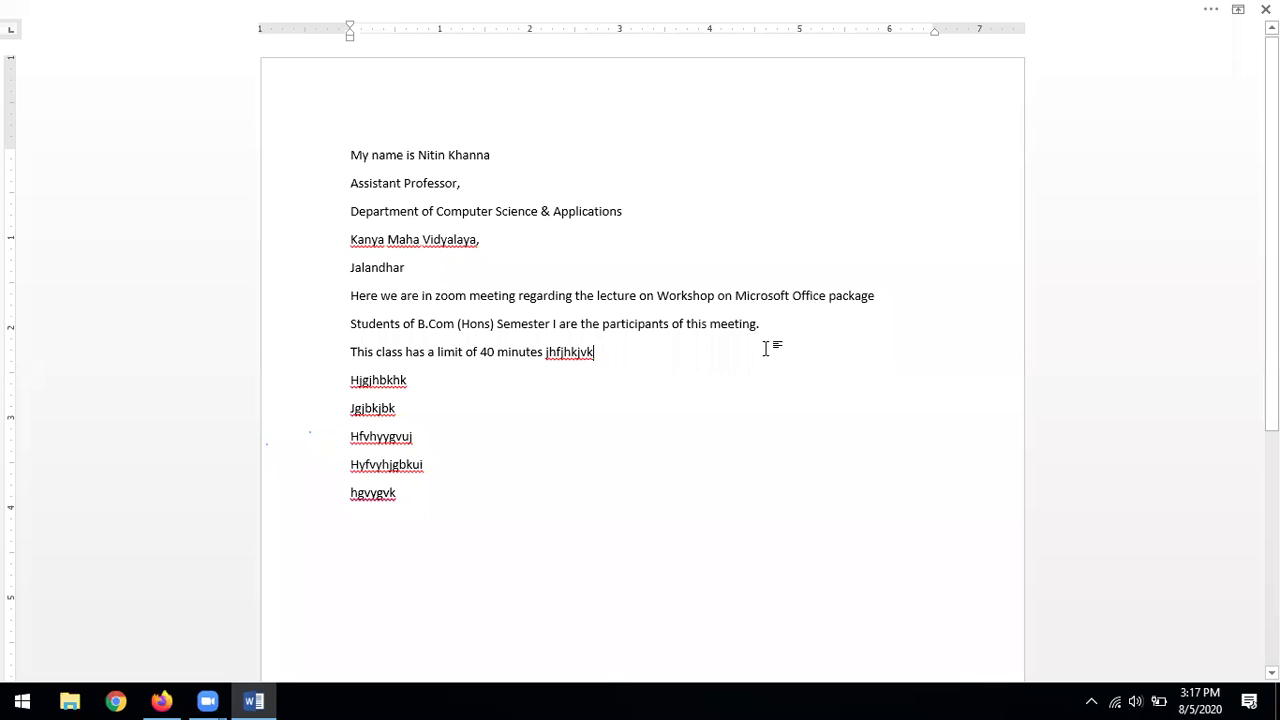
Step: Set the ribbon display to Show Tabs, view the Home and Insert commands temporarily, and return to the document
click(1238, 12)
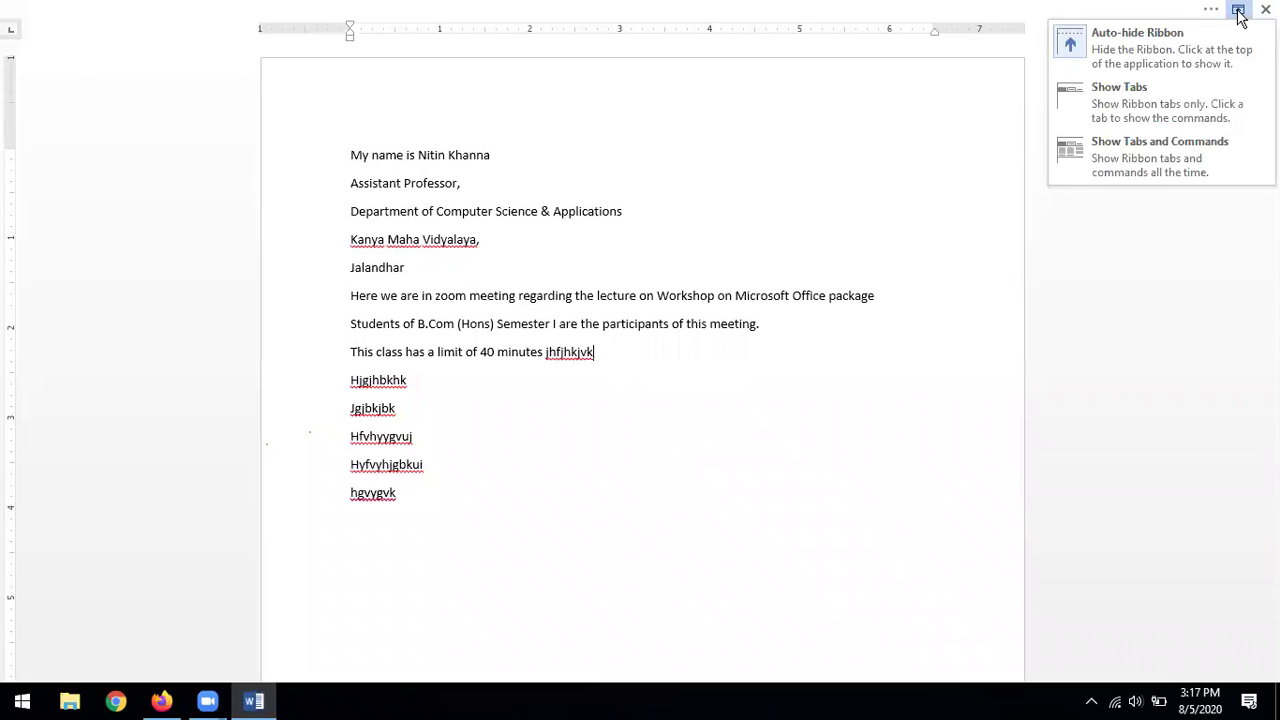
click(1183, 106)
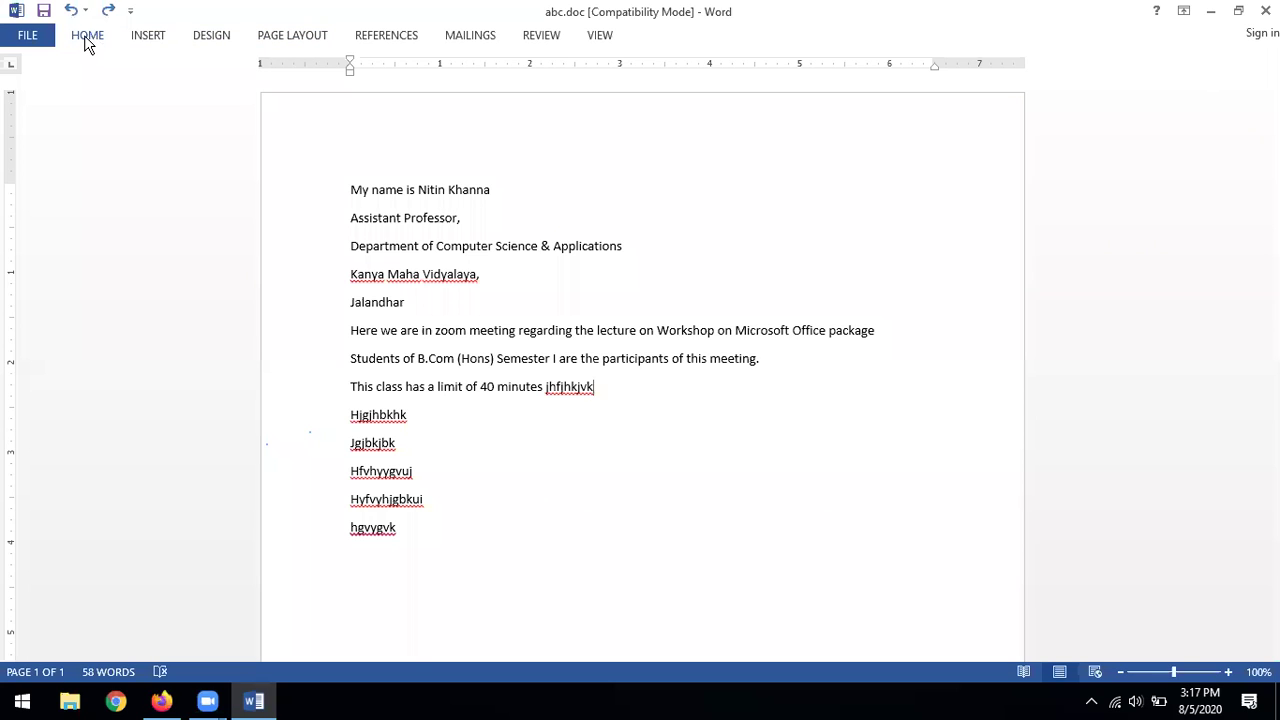
click(87, 38)
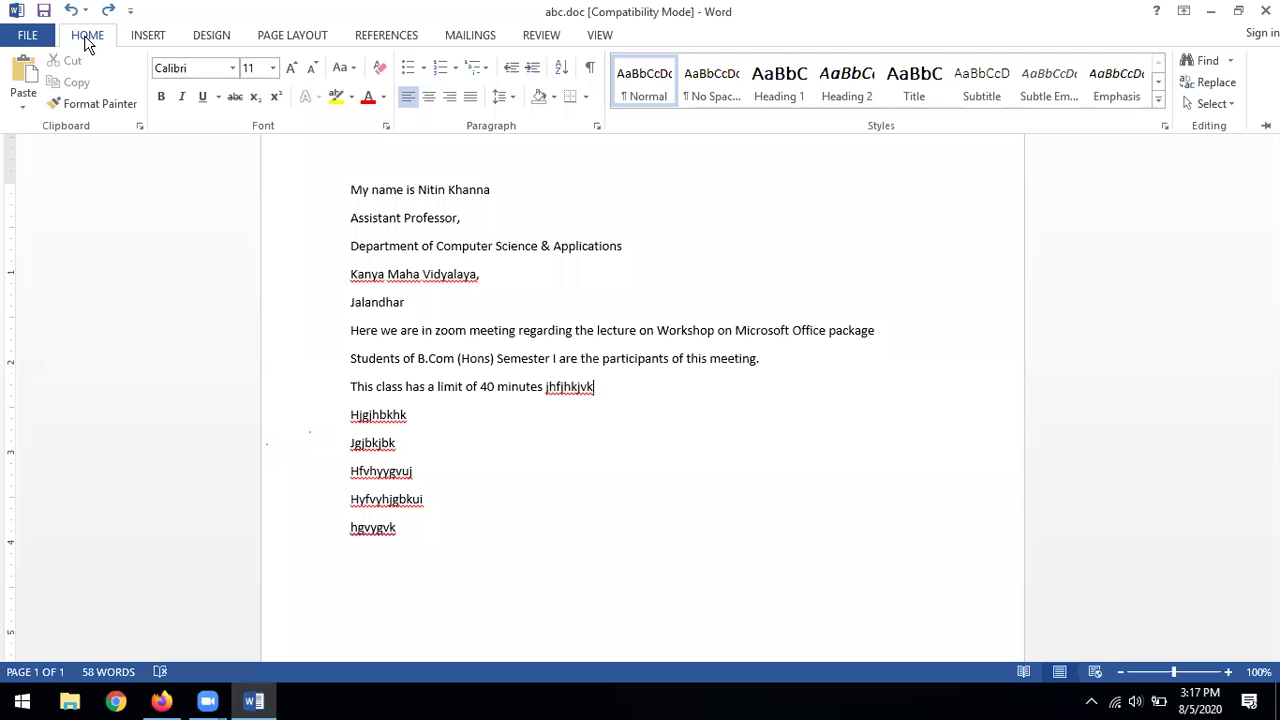
click(147, 40)
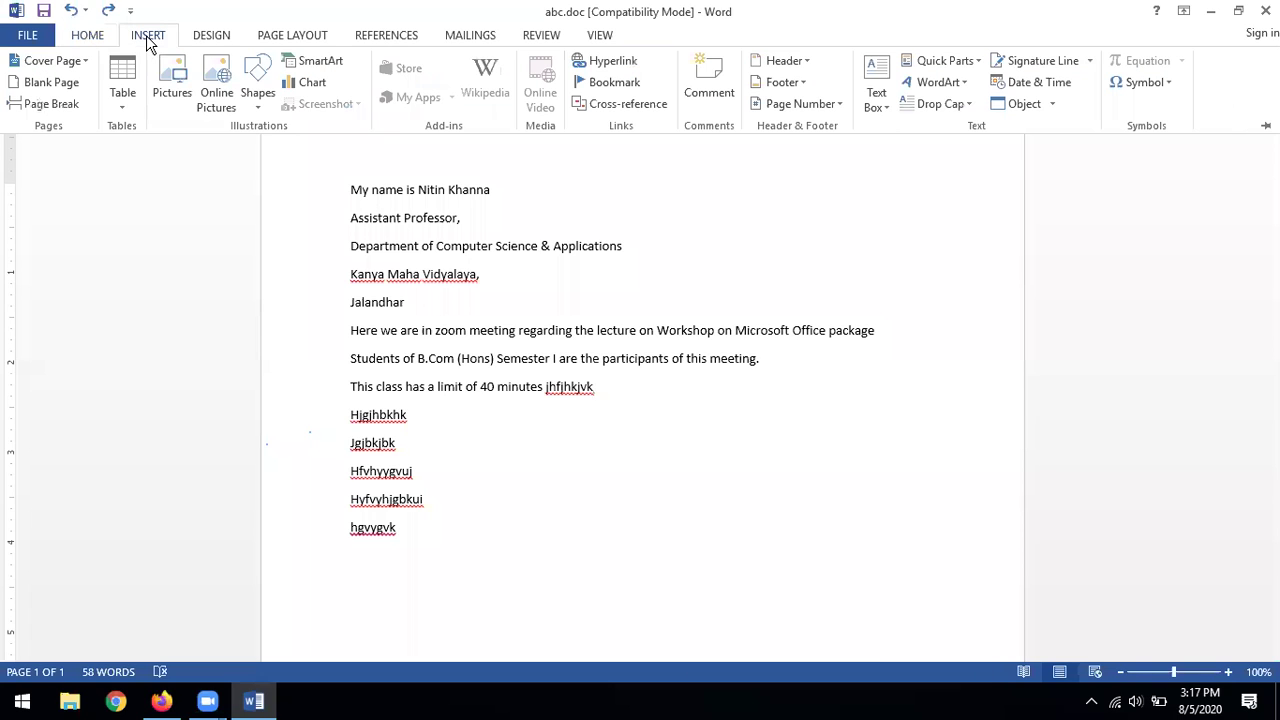
click(71, 35)
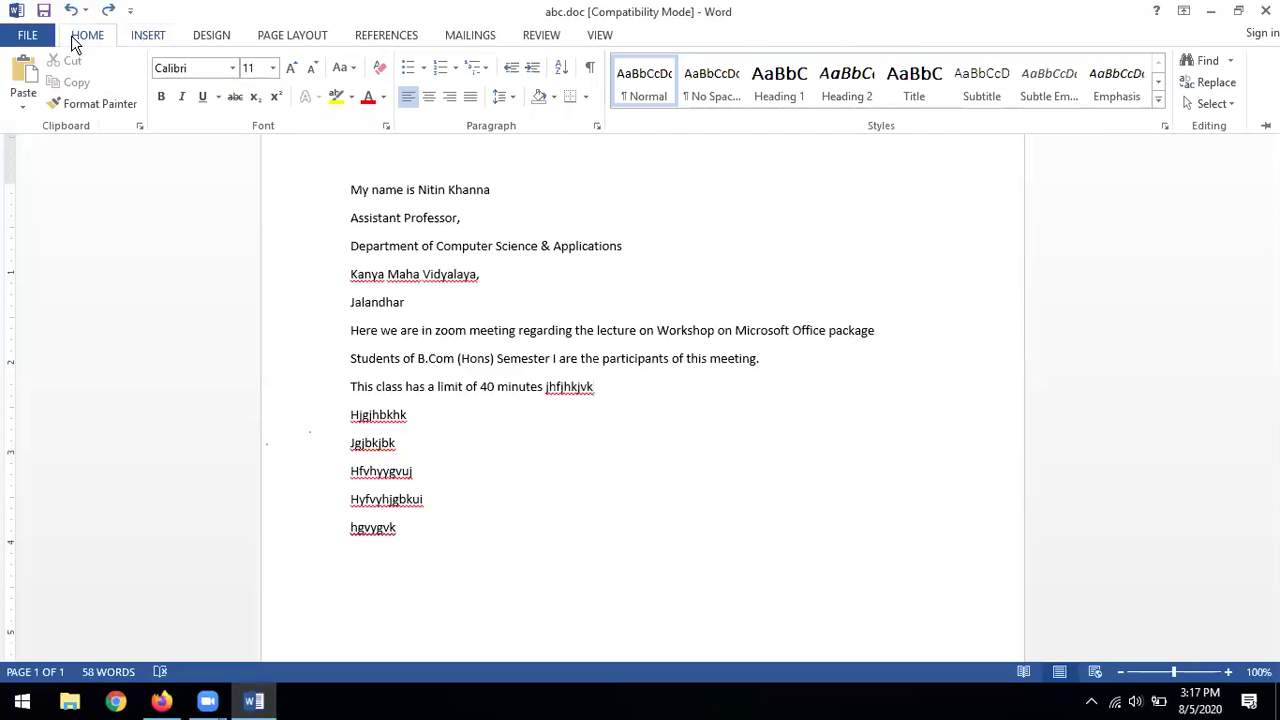
click(437, 240)
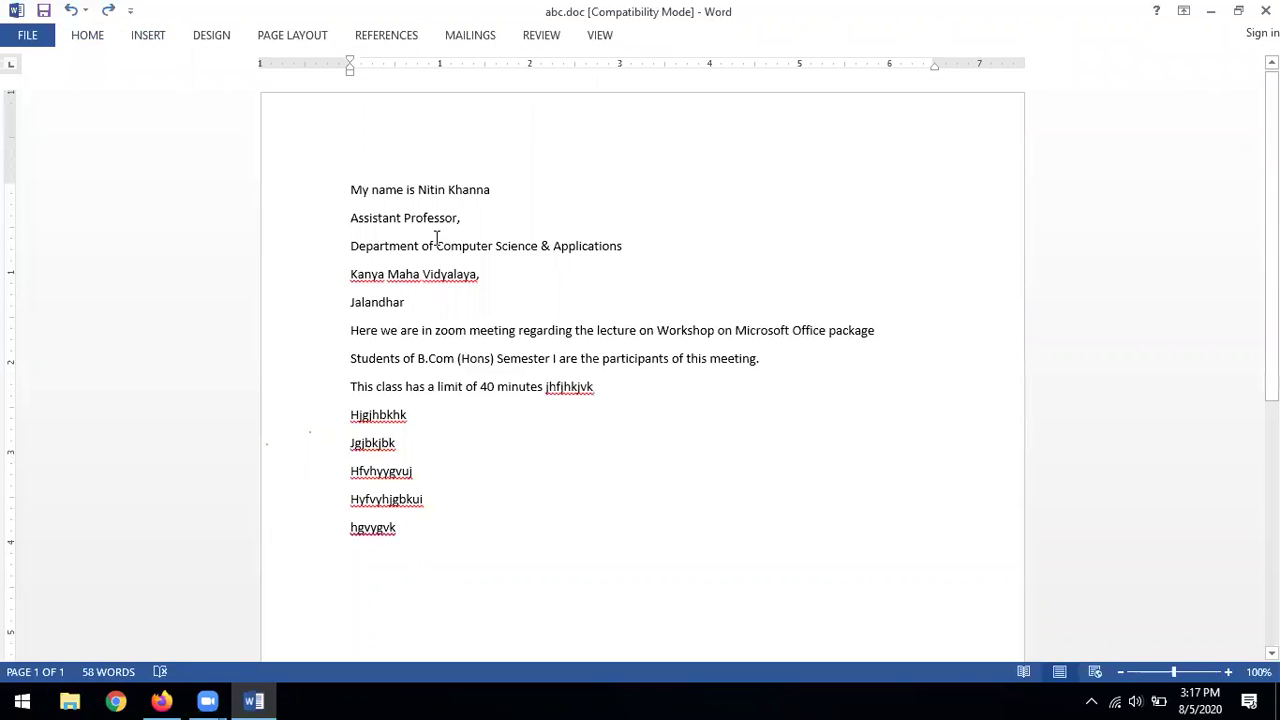
click(529, 270)
Step: Set the ribbon display to Show Tabs and Commands and return to the document text
click(1183, 10)
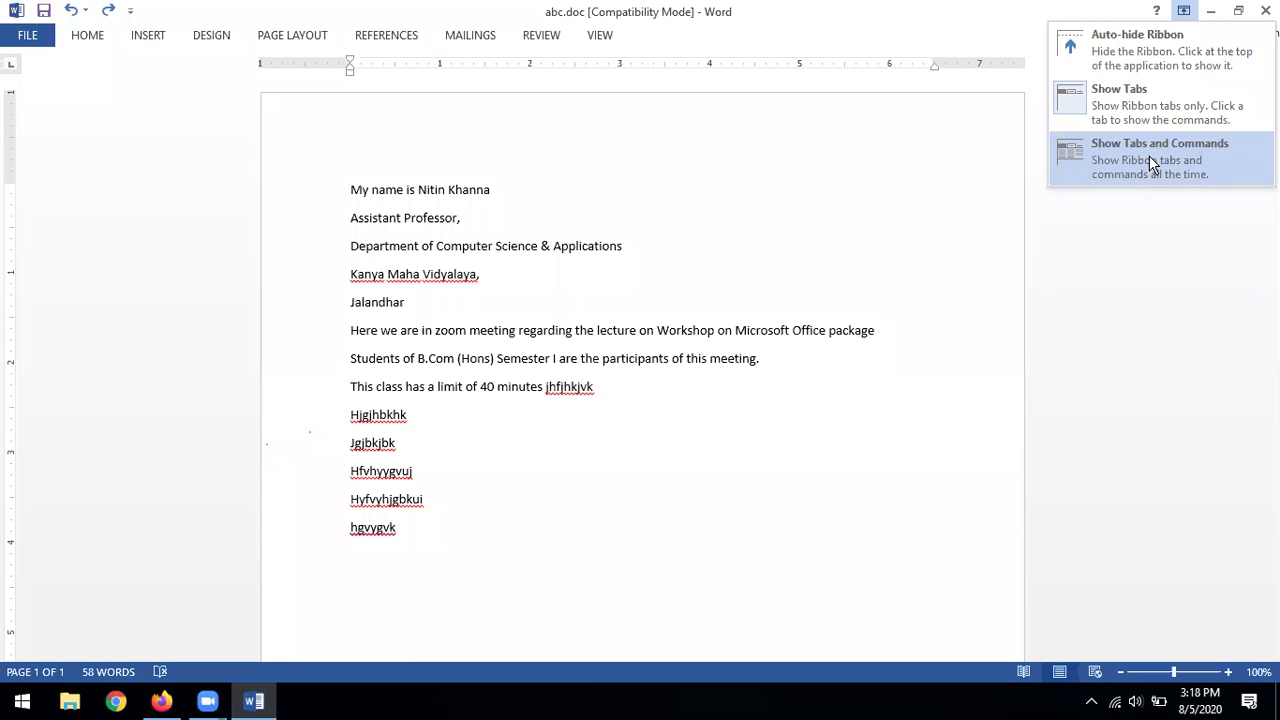
click(1224, 163)
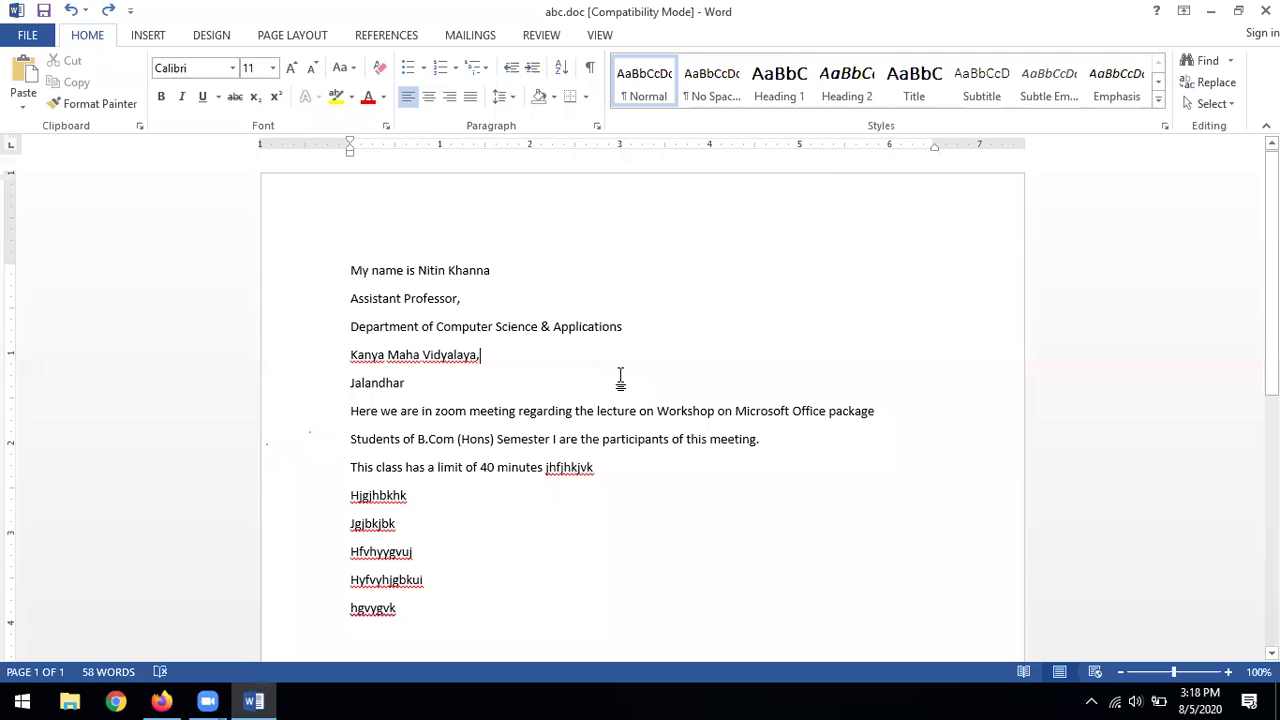
click(575, 309)
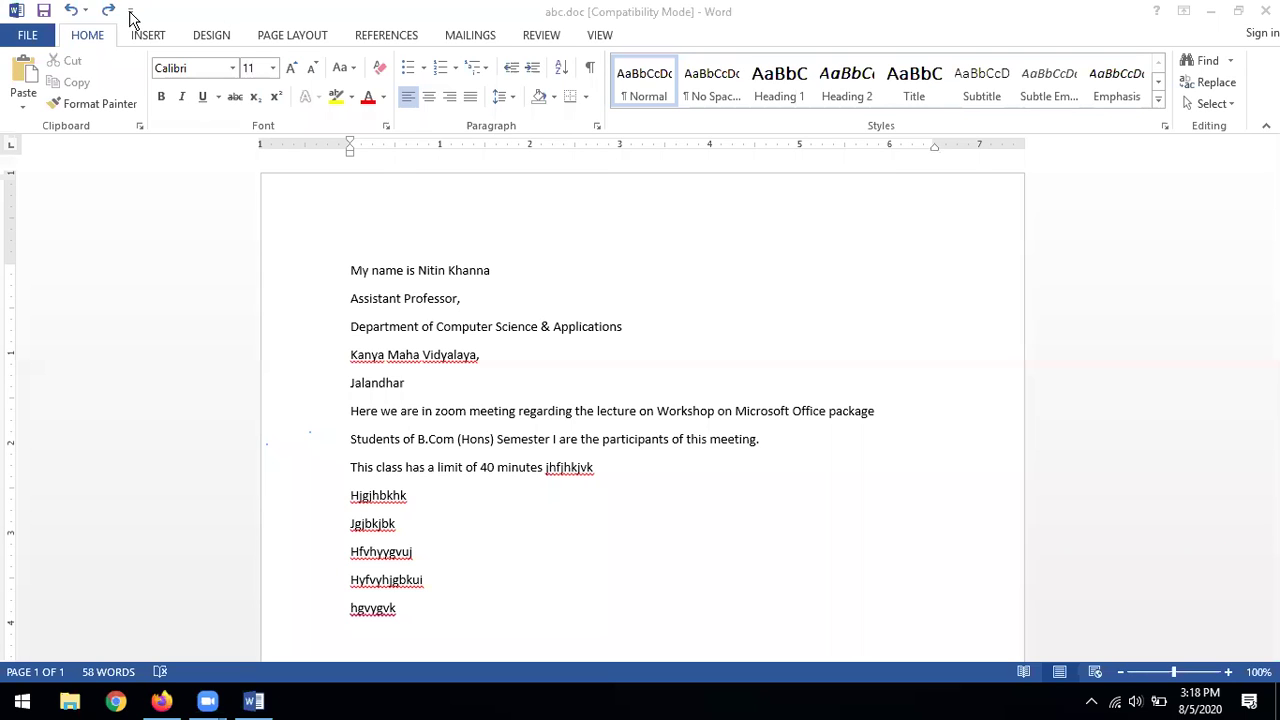
Step: Add the New and Open commands to the Quick Access Toolbar
click(130, 18)
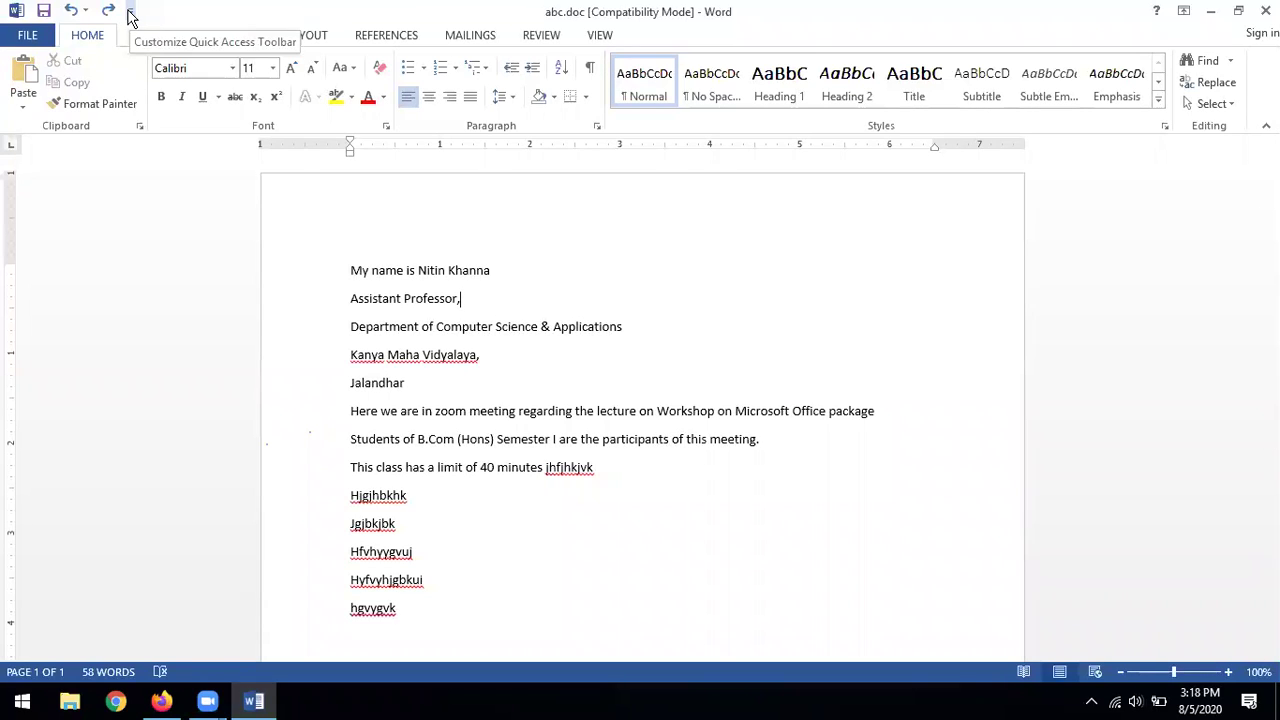
click(128, 12)
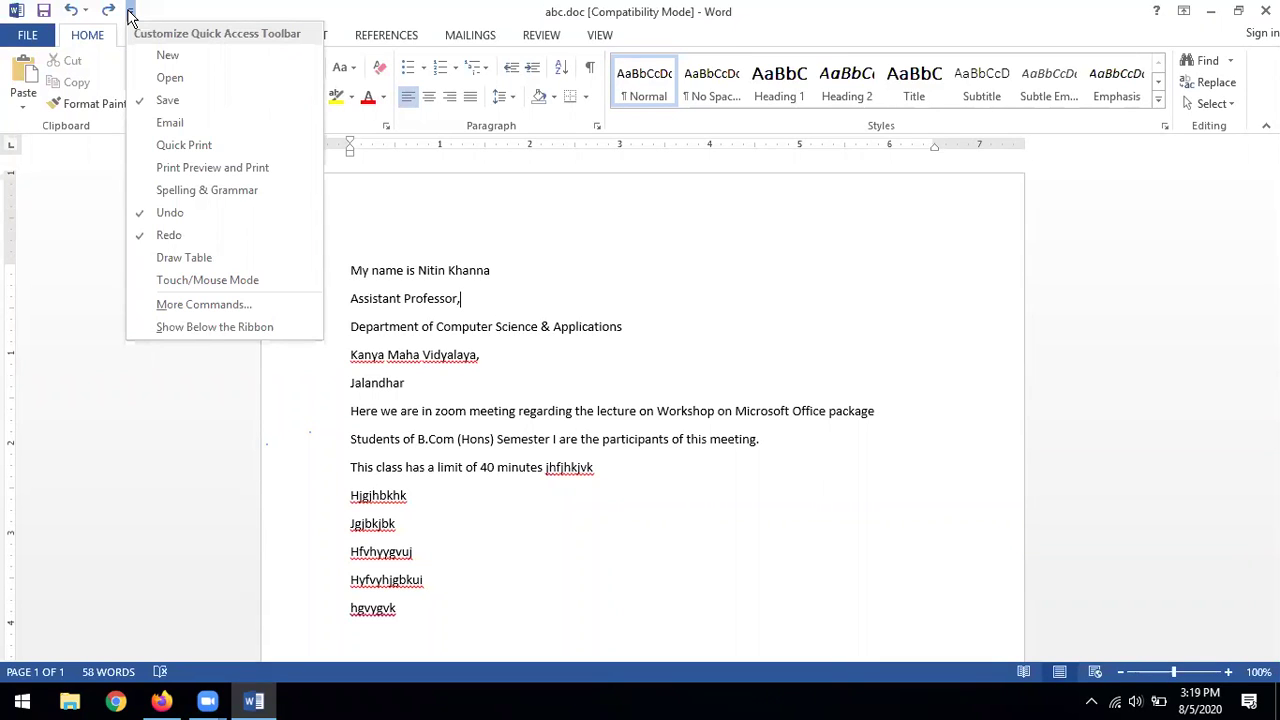
click(240, 12)
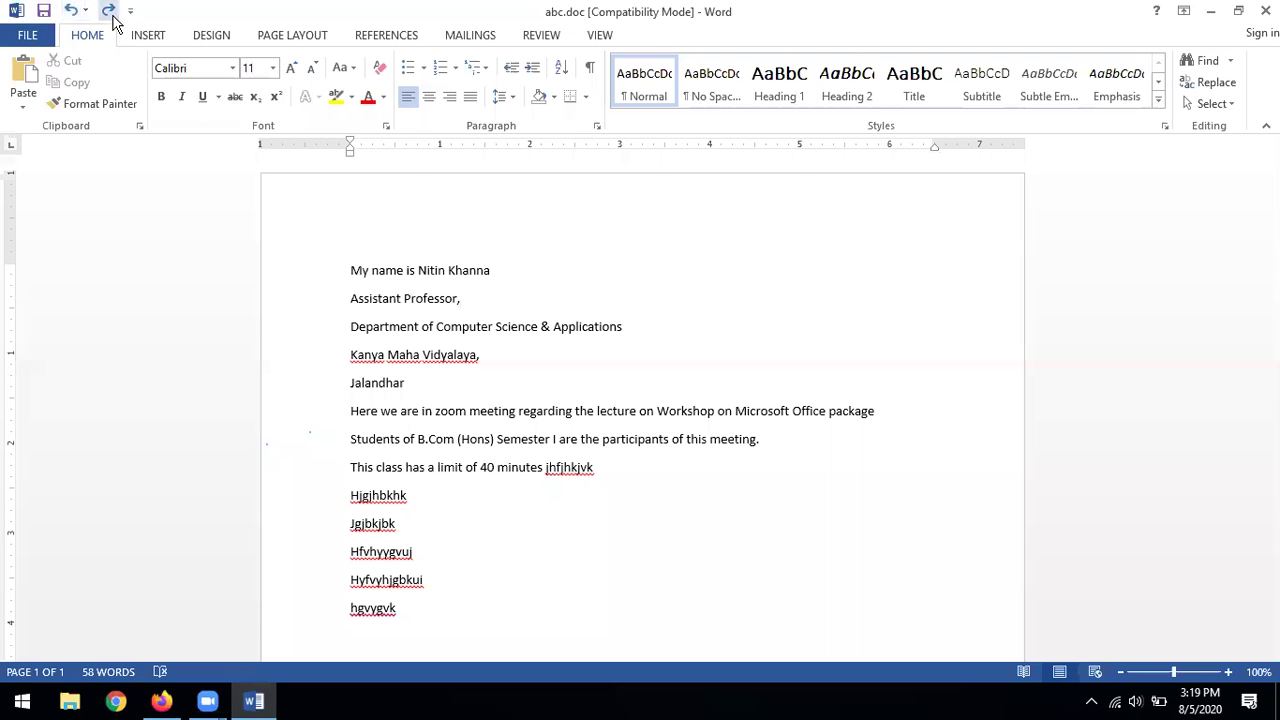
click(131, 11)
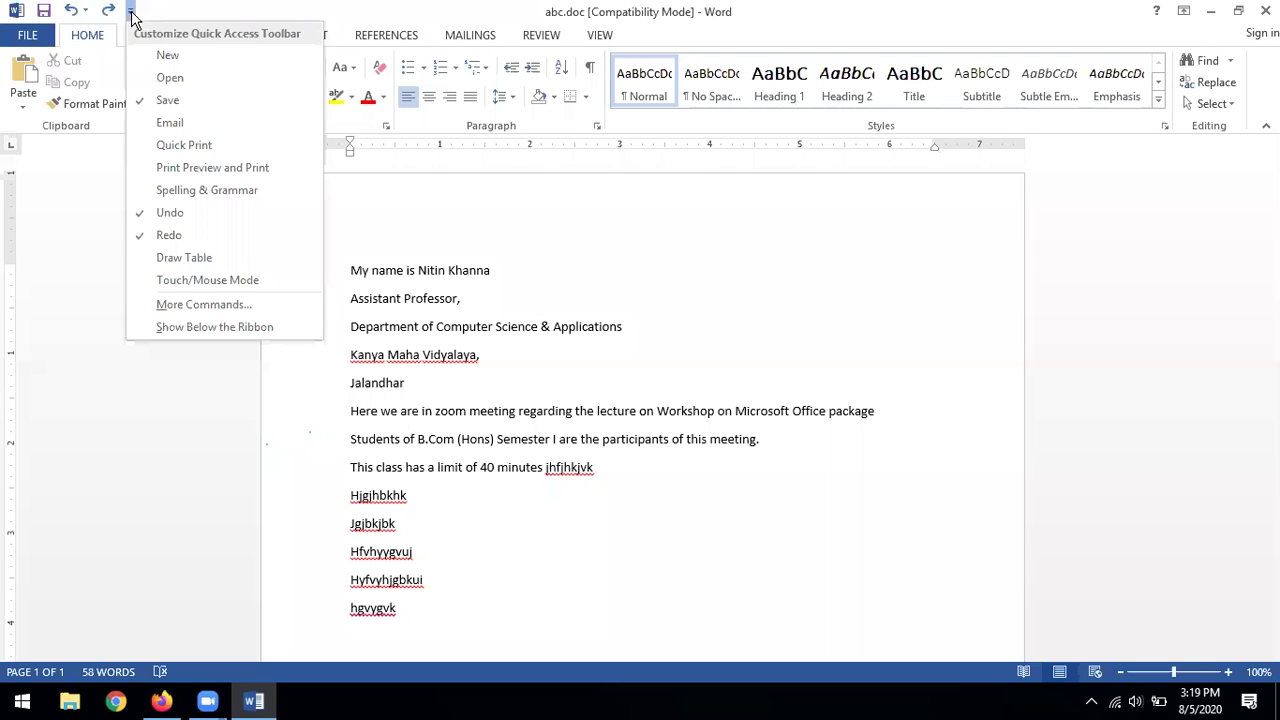
click(178, 54)
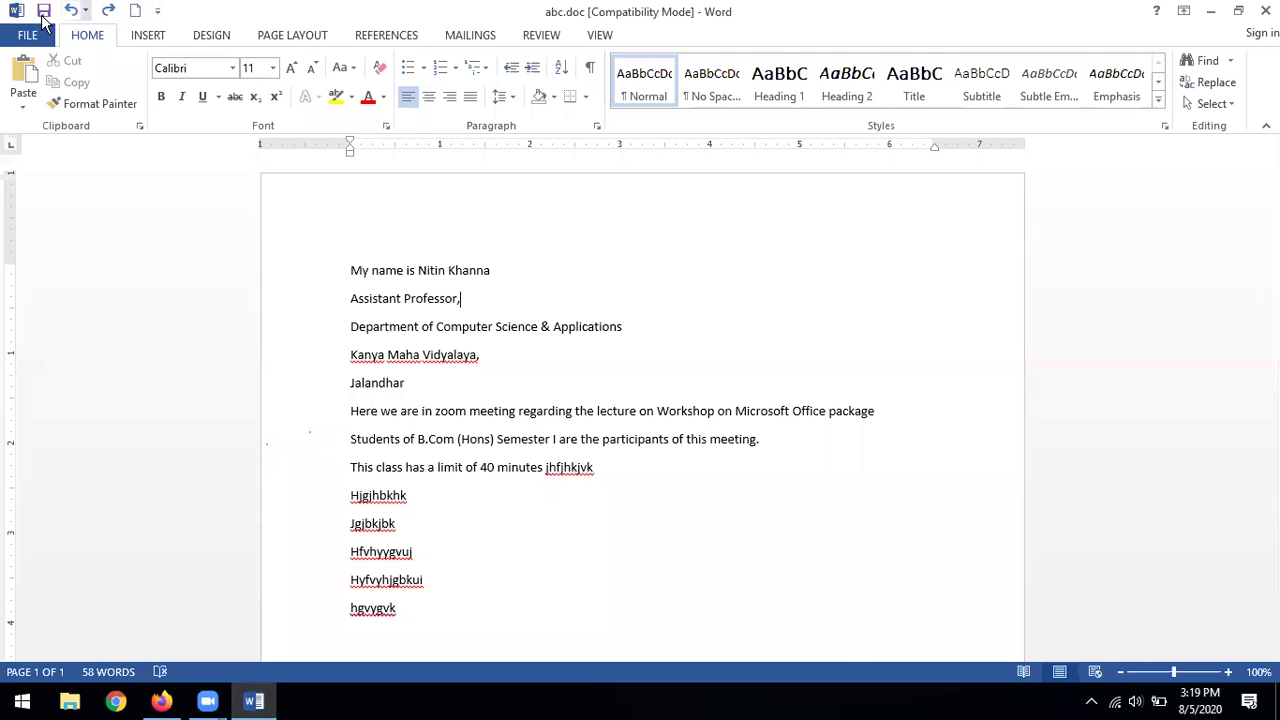
click(158, 12)
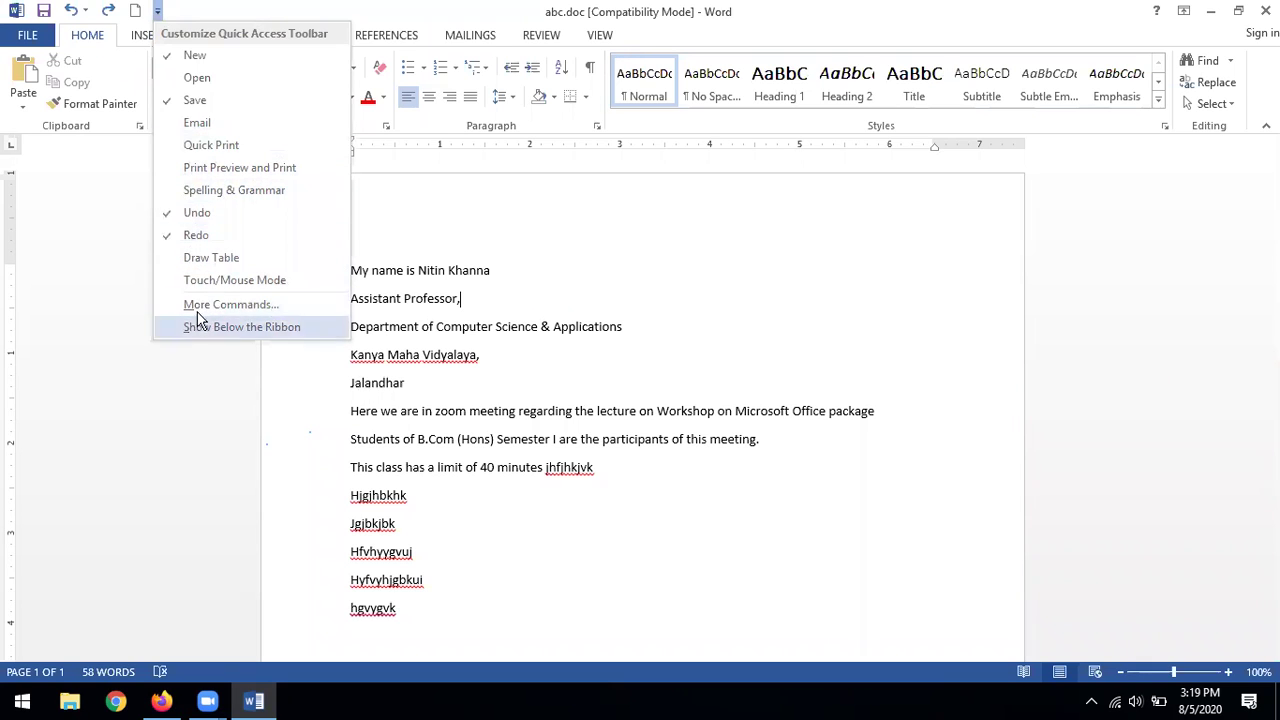
click(198, 78)
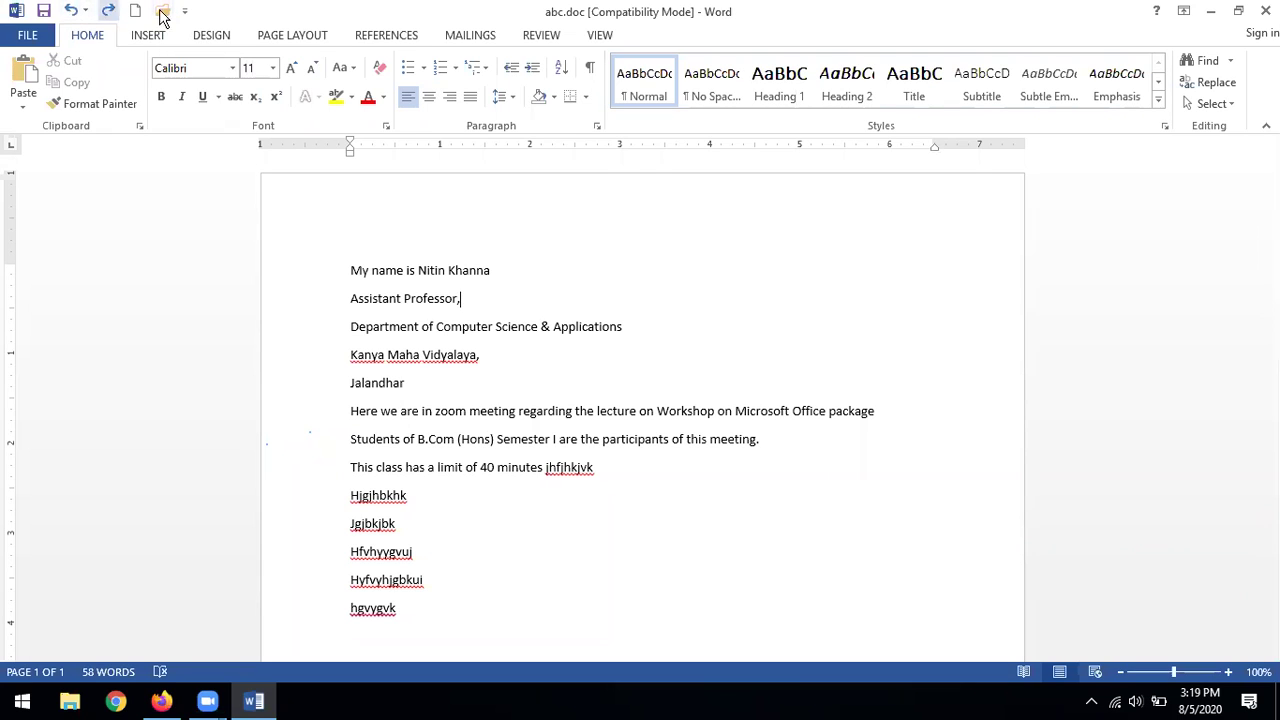
Step: Remove the Undo, Open and New commands from the Quick Access Toolbar
click(184, 11)
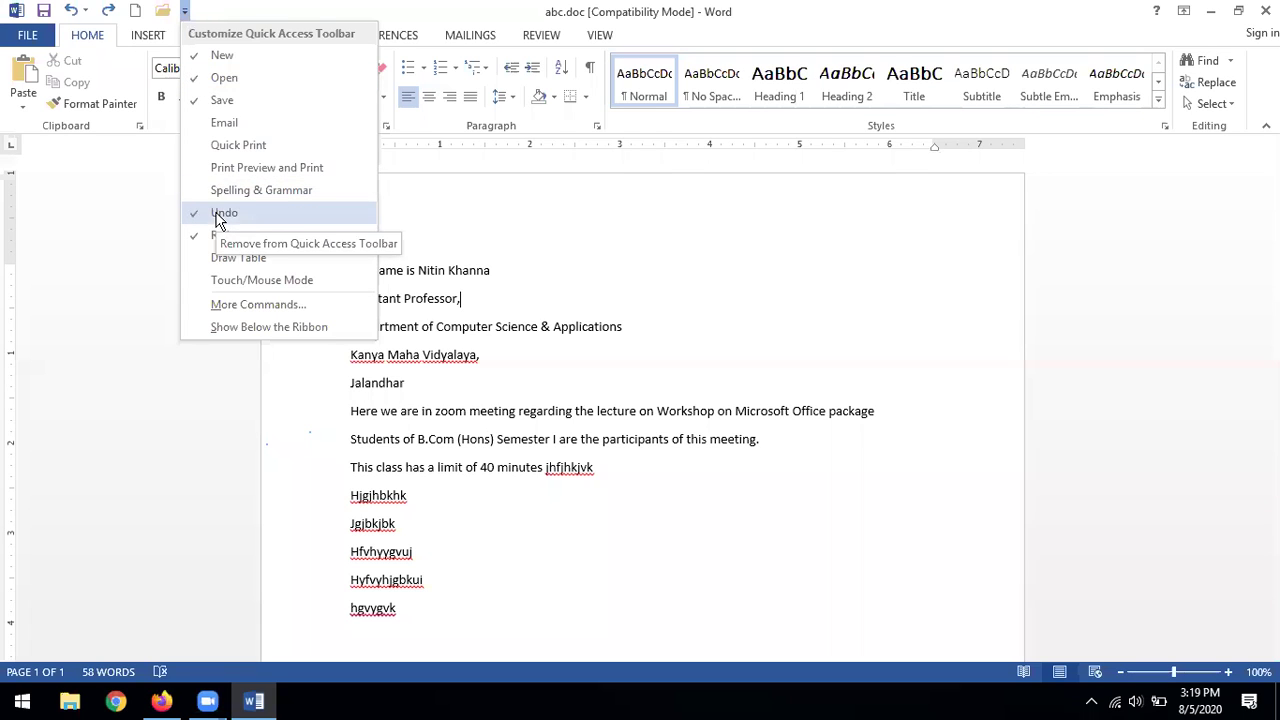
click(221, 215)
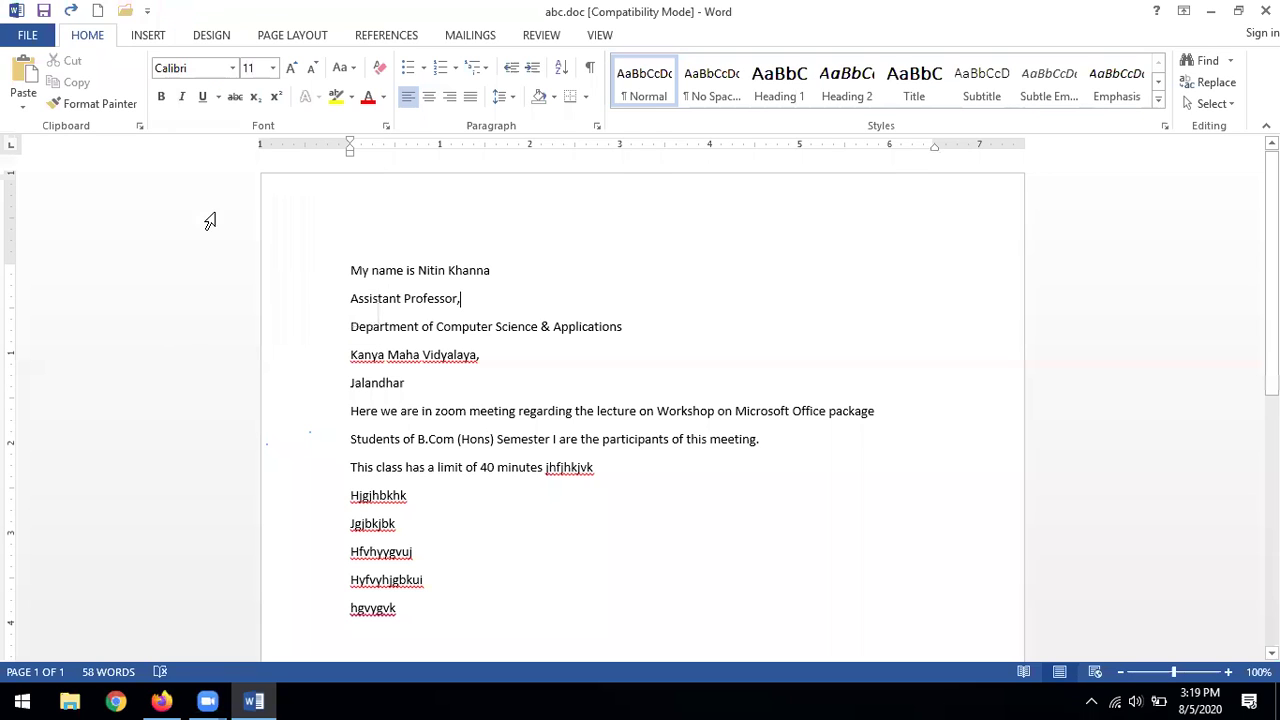
click(147, 11)
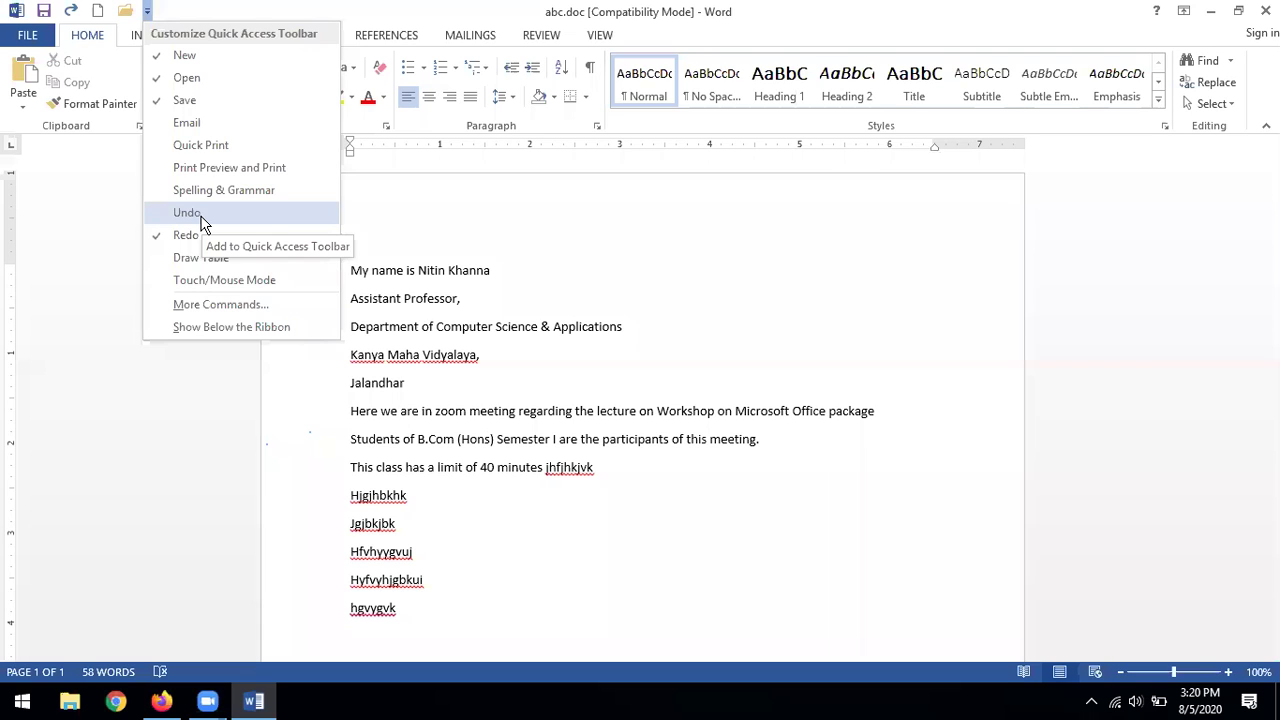
click(205, 78)
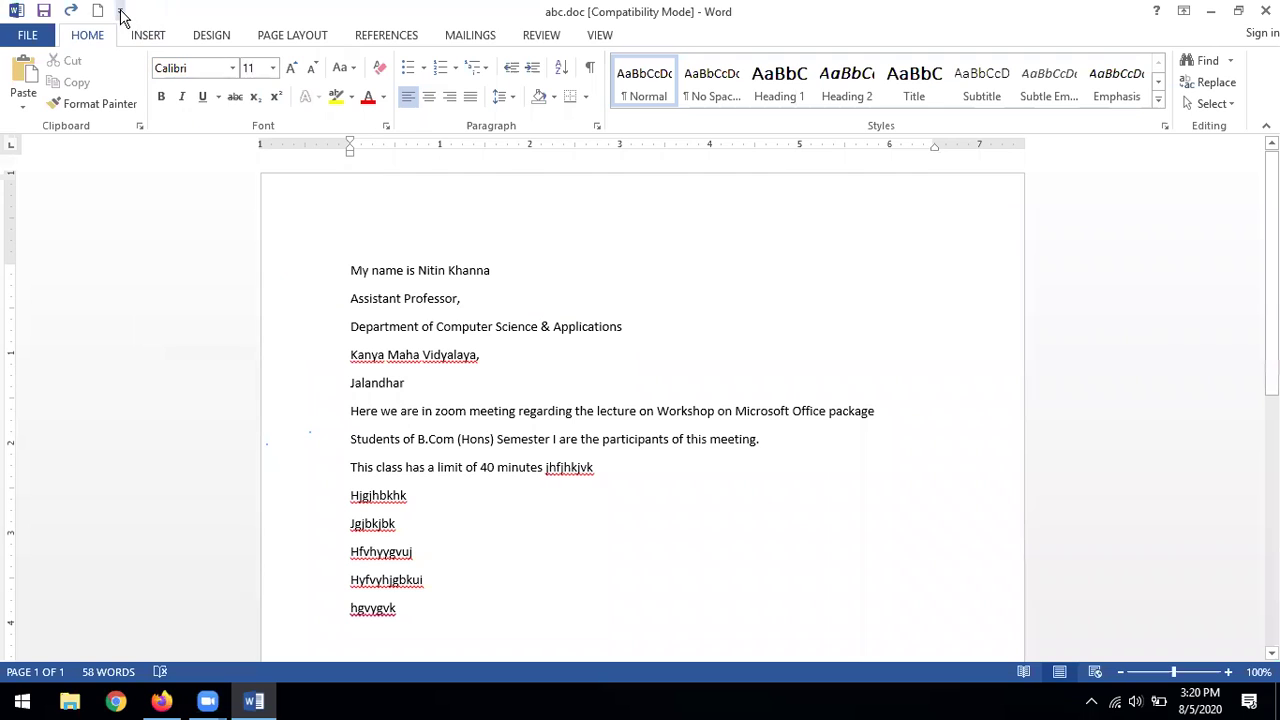
click(120, 11)
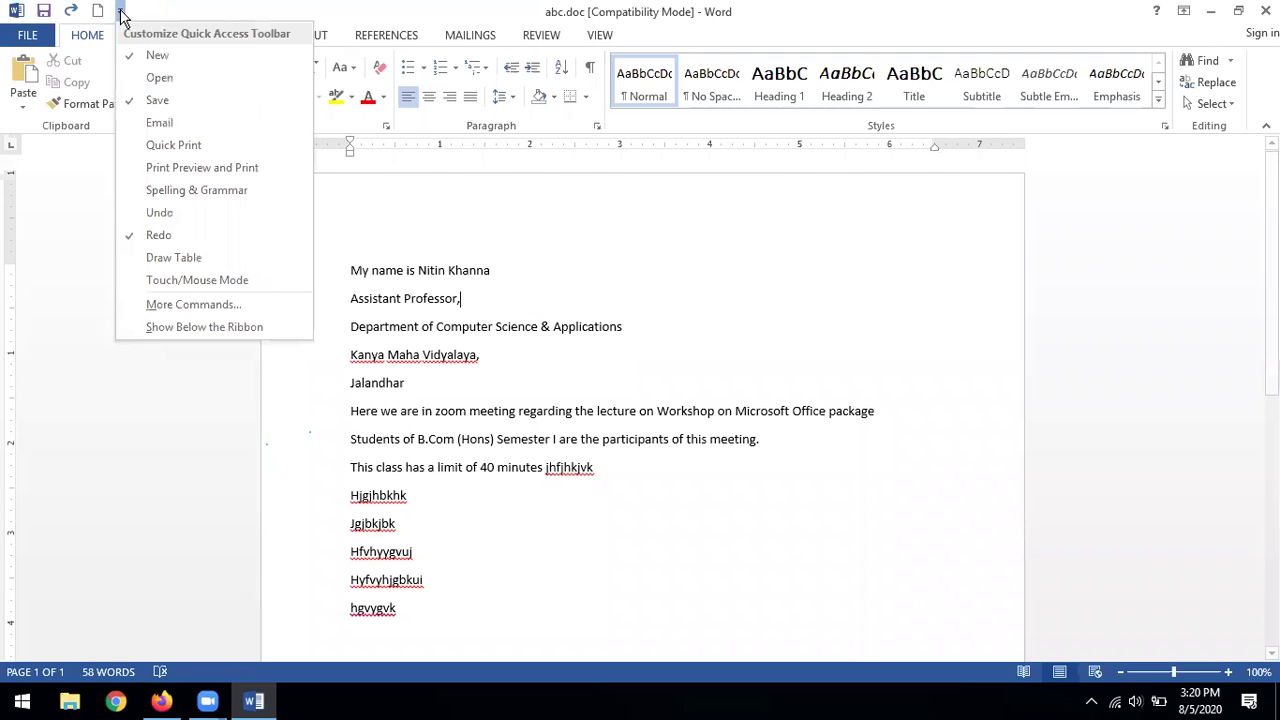
click(165, 56)
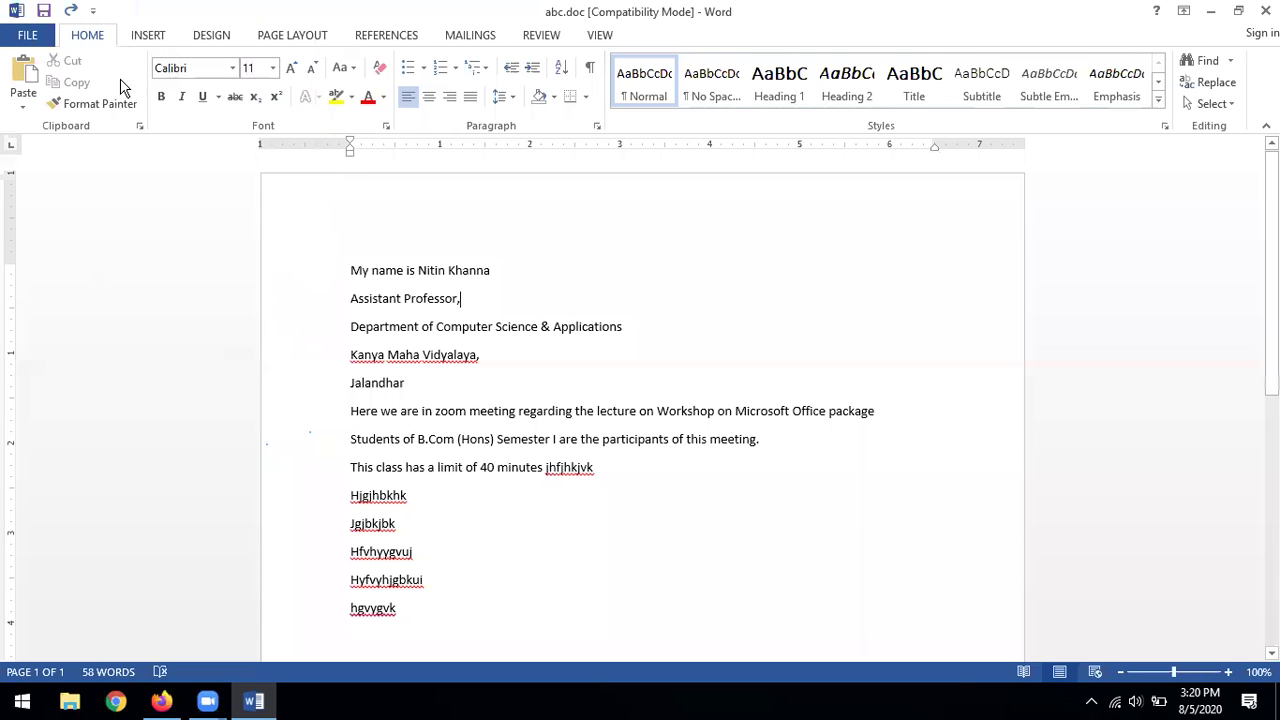
Step: Add the Undo command back to the Quick Access Toolbar and review its customization list
click(92, 12)
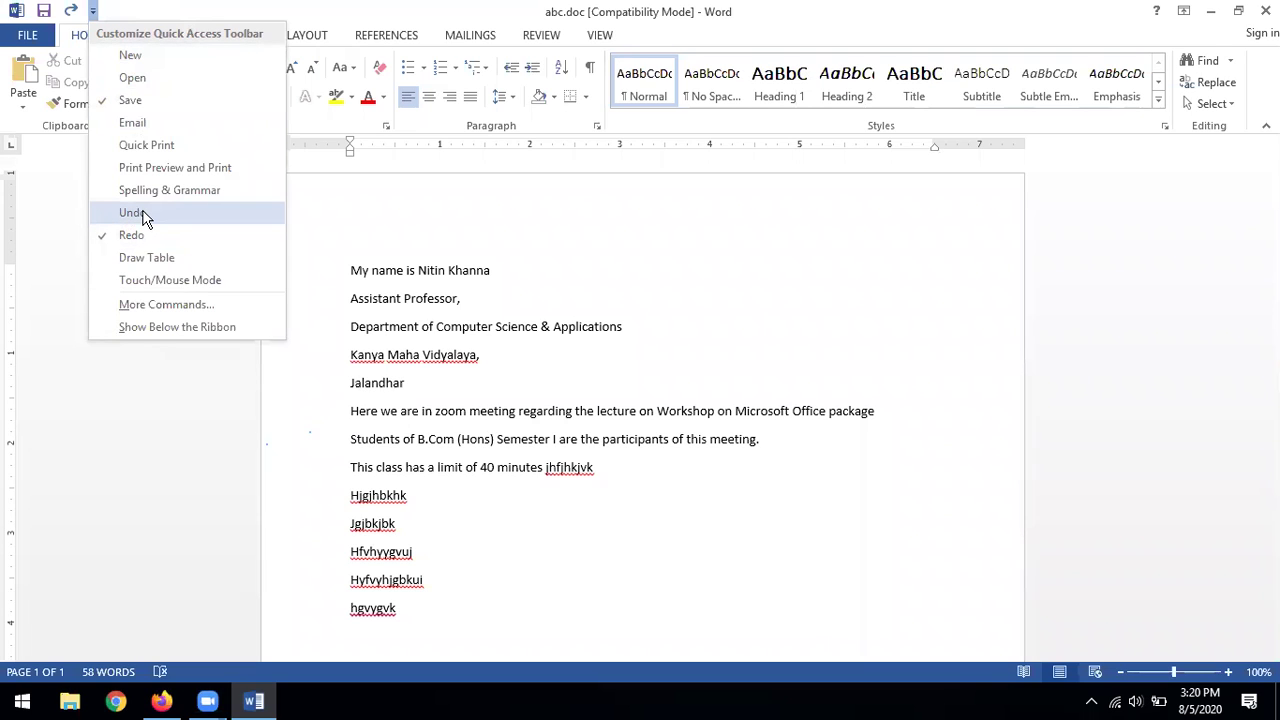
click(143, 218)
click(130, 12)
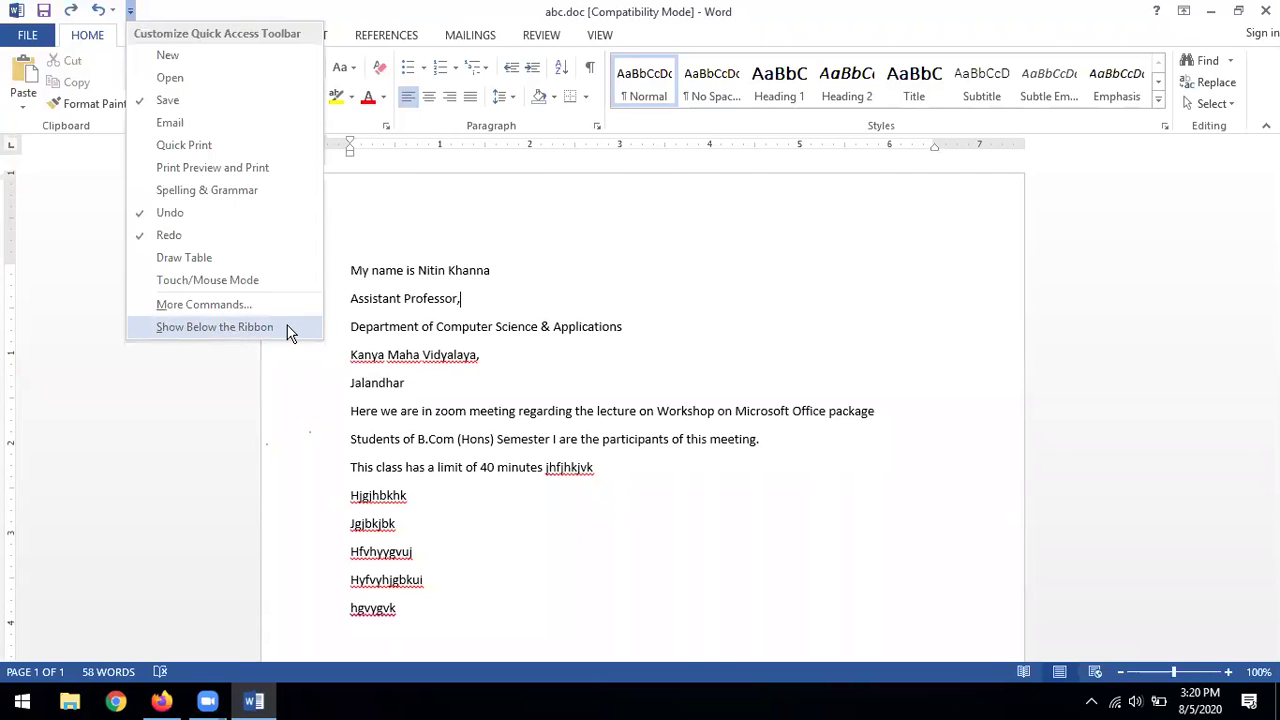
click(154, 395)
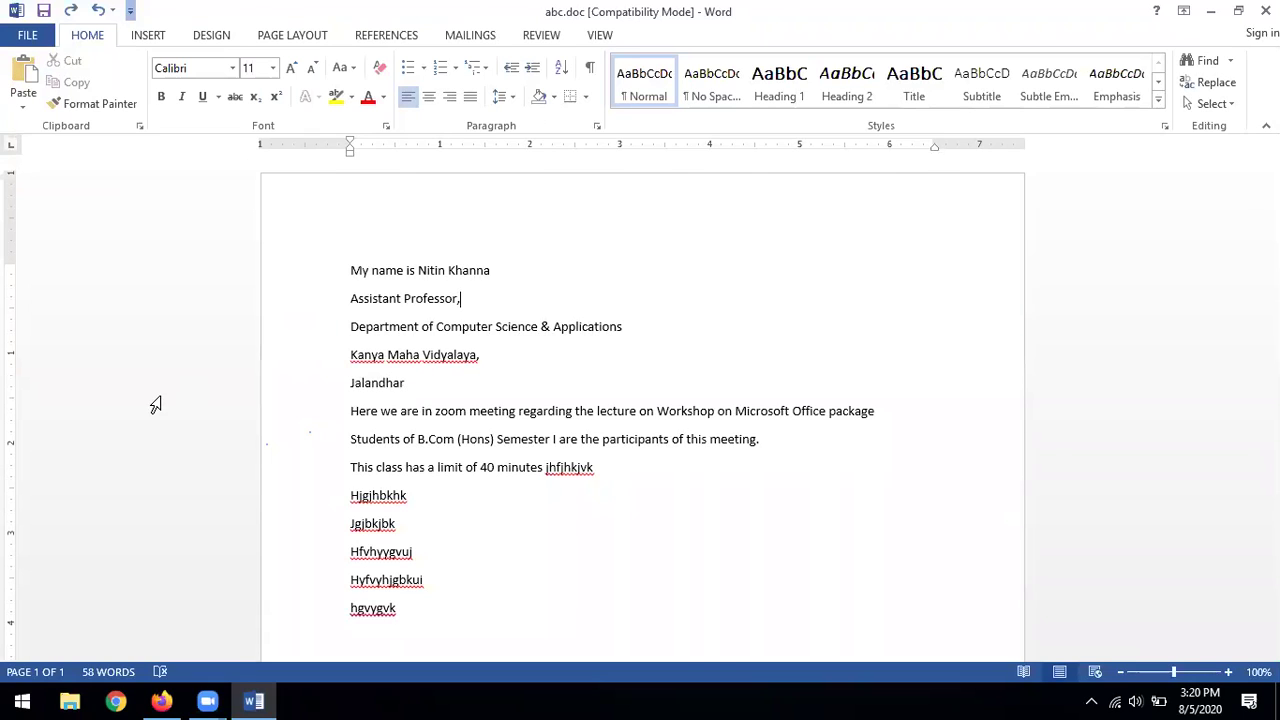
Step: Move the Quick Access Toolbar below the ribbon and return it above the ribbon
click(130, 10)
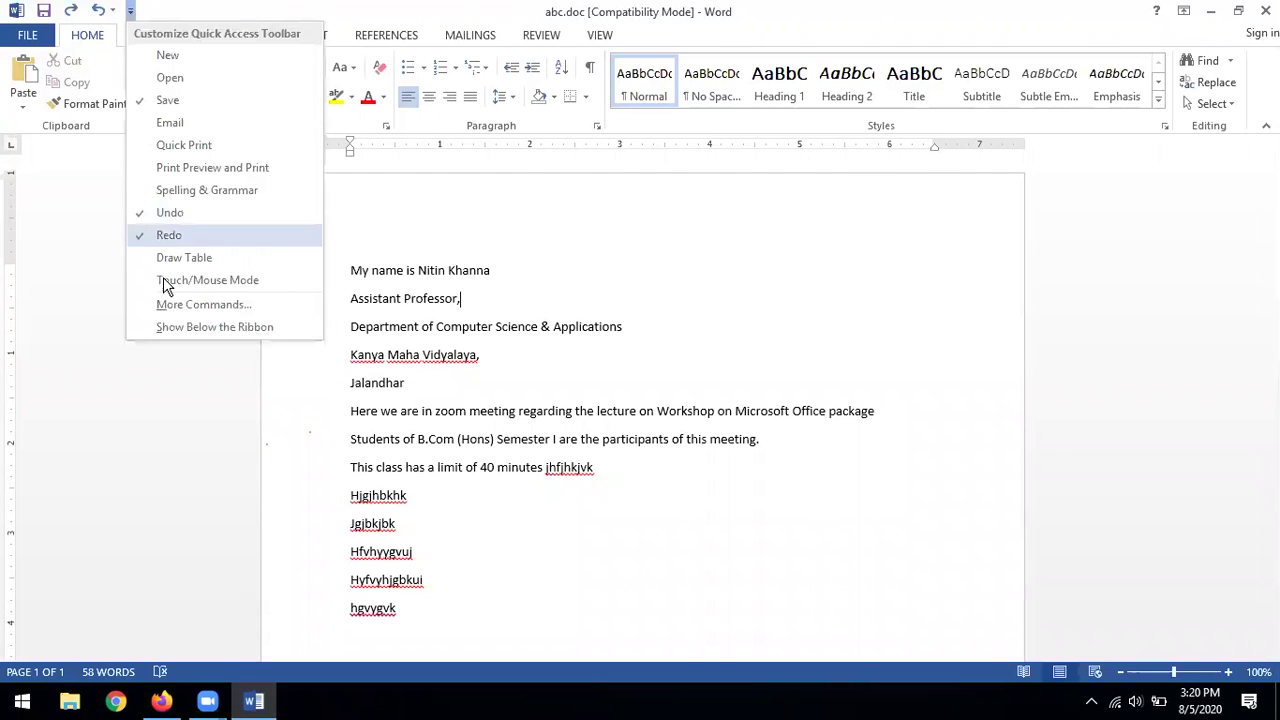
click(190, 330)
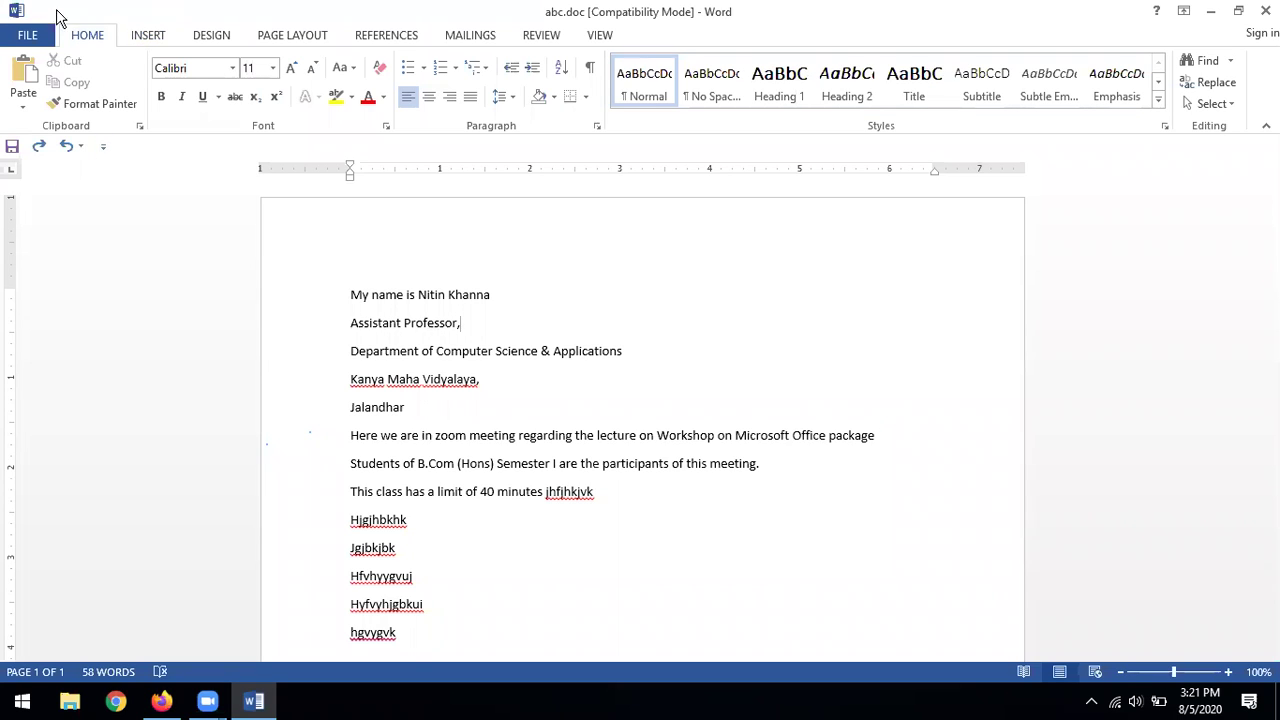
click(103, 146)
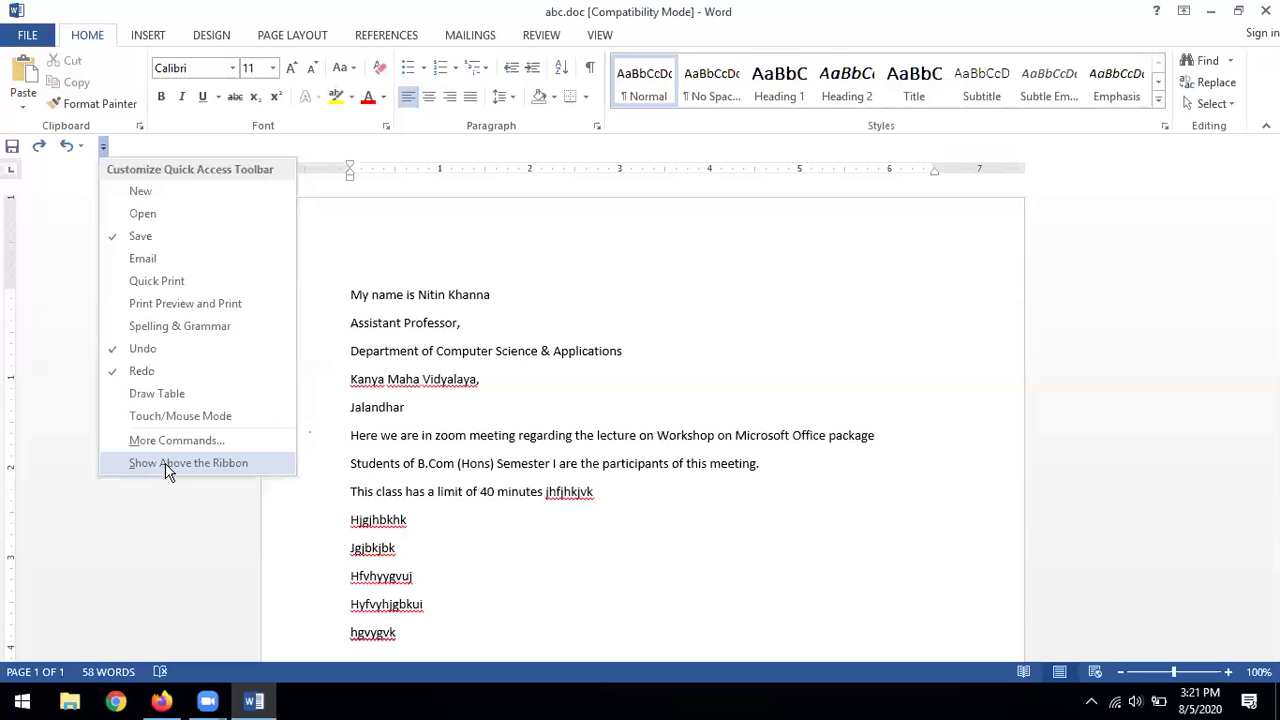
click(249, 467)
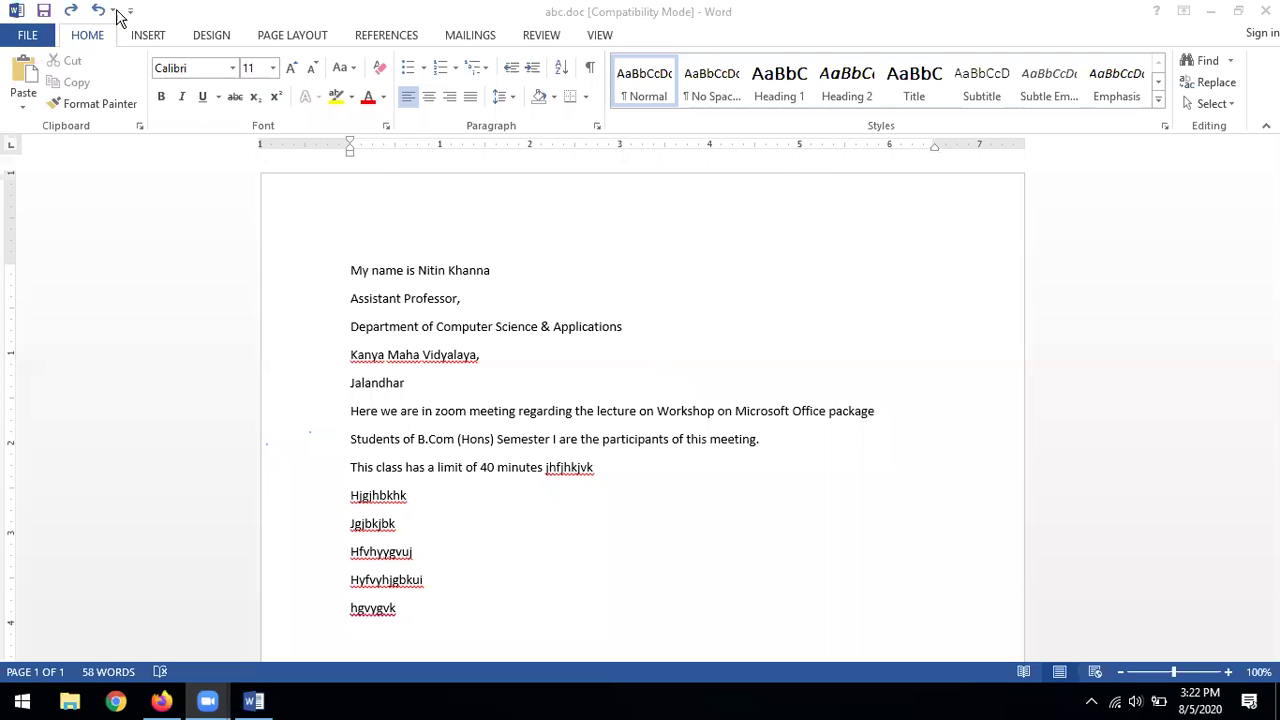
click(170, 18)
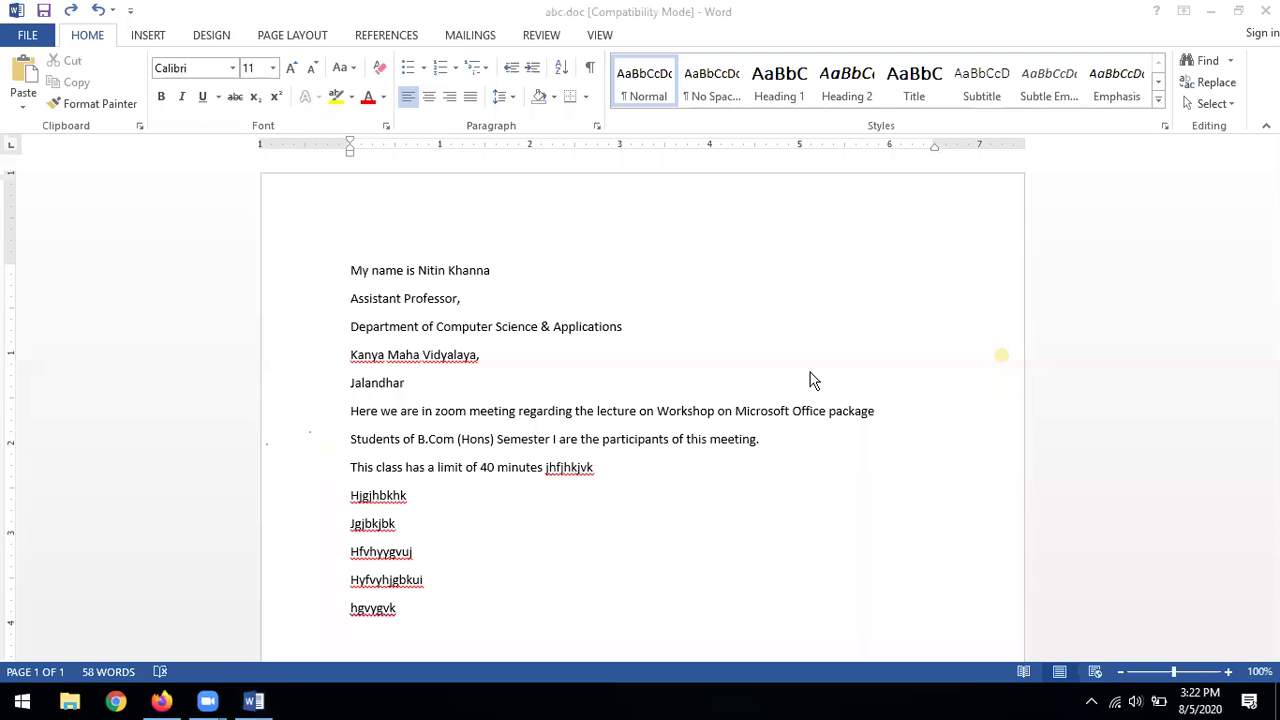
Step: Examine the document page from its first text line down to the blank area under the last line
scroll(866, 406, down, 9)
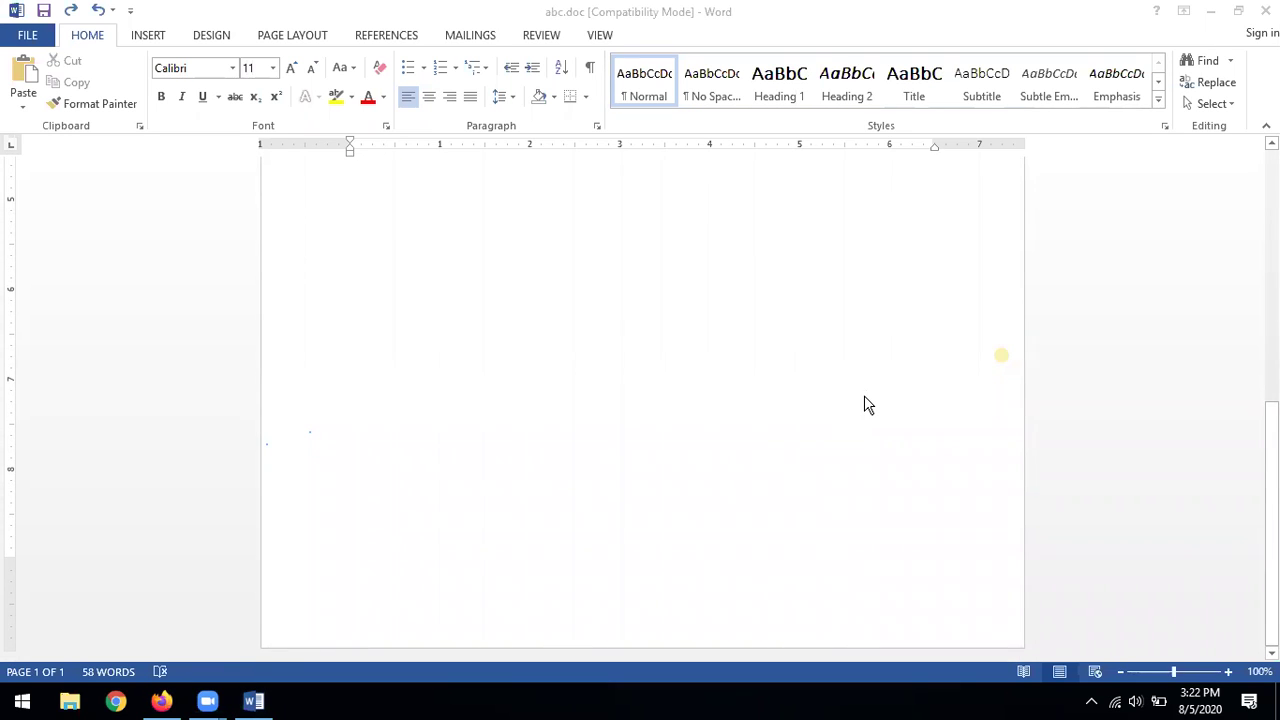
scroll(866, 406, up, 9)
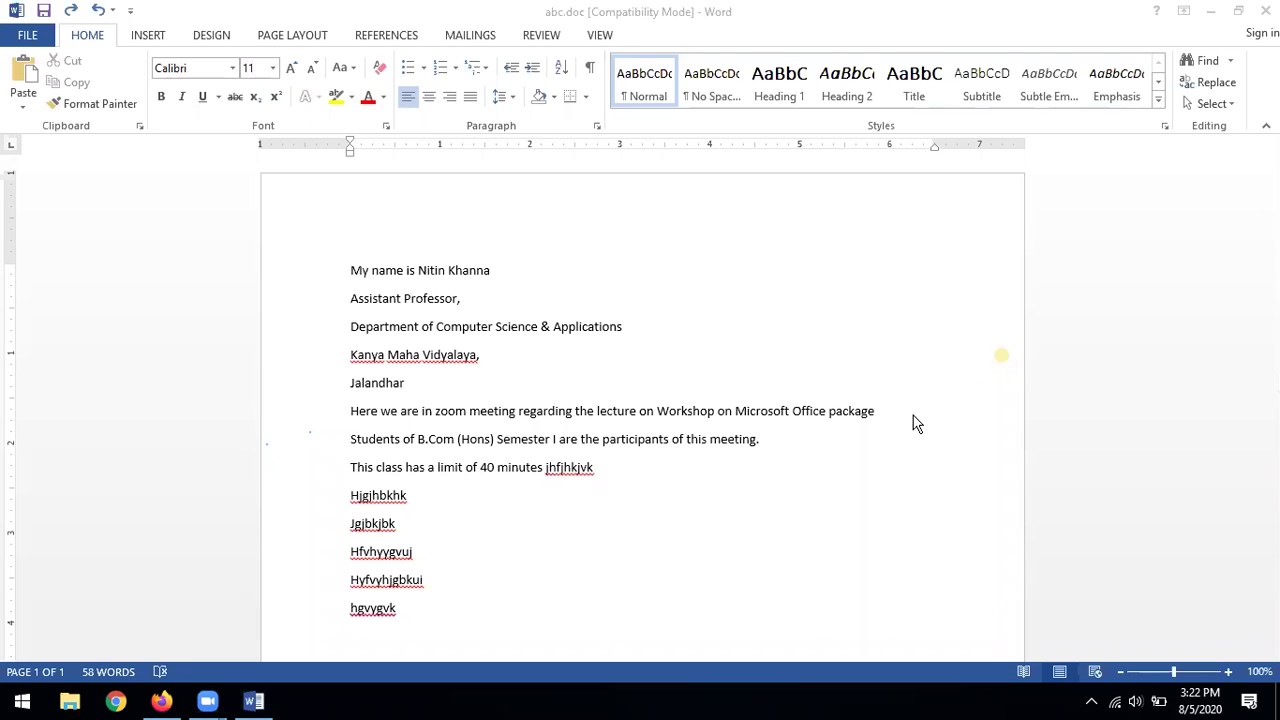
scroll(831, 423, down, 6)
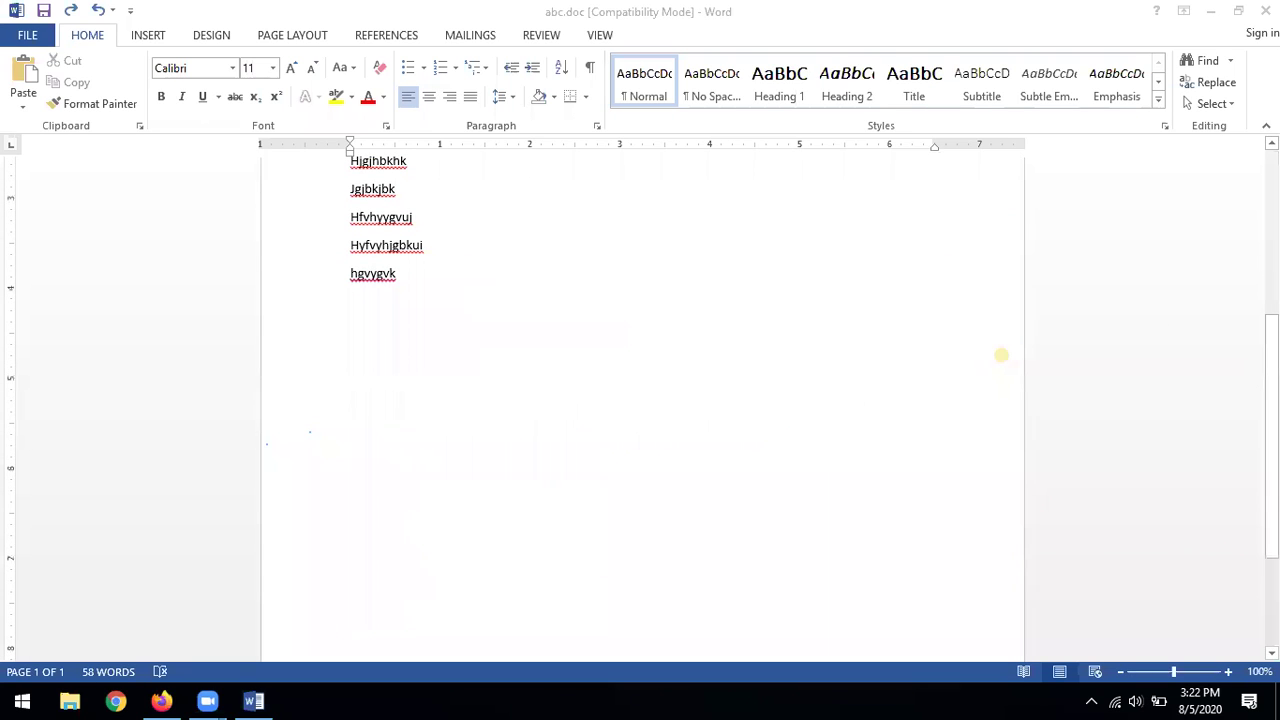
scroll(1001, 355, up, 6)
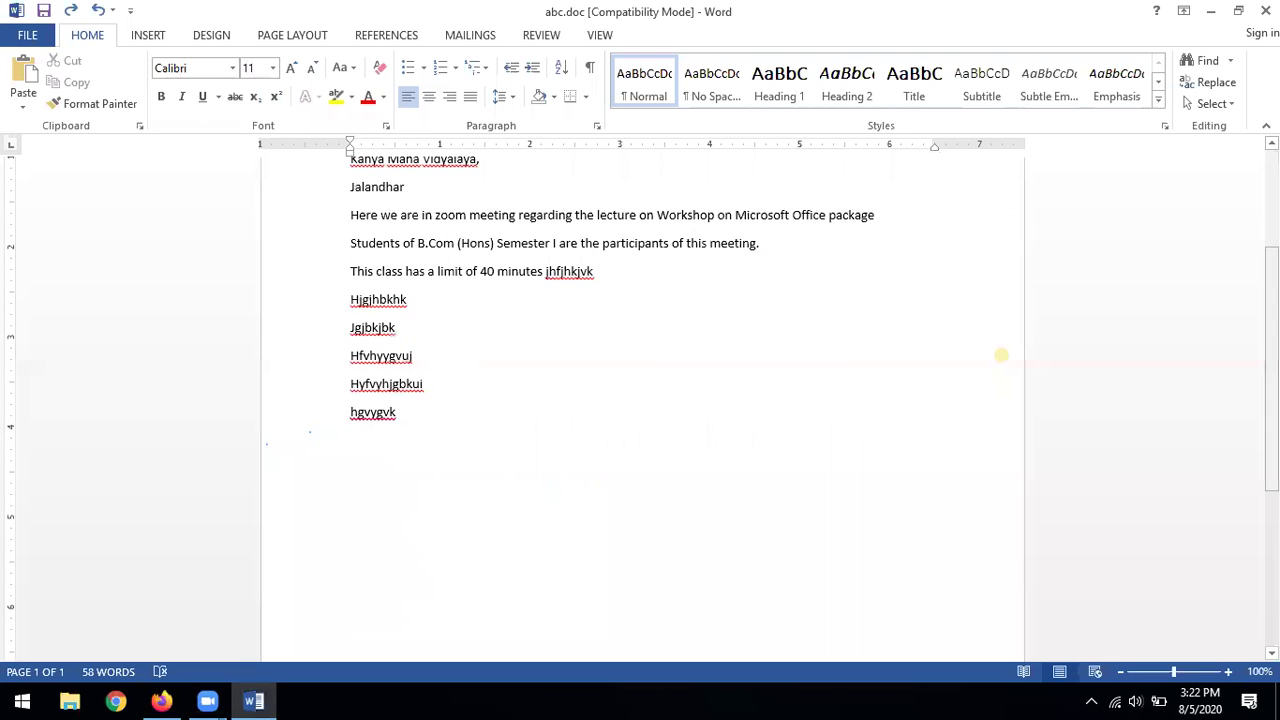
scroll(1001, 355, down, 2)
scroll(1001, 355, up, 2)
scroll(1001, 355, down, 1)
scroll(1001, 355, up, 2)
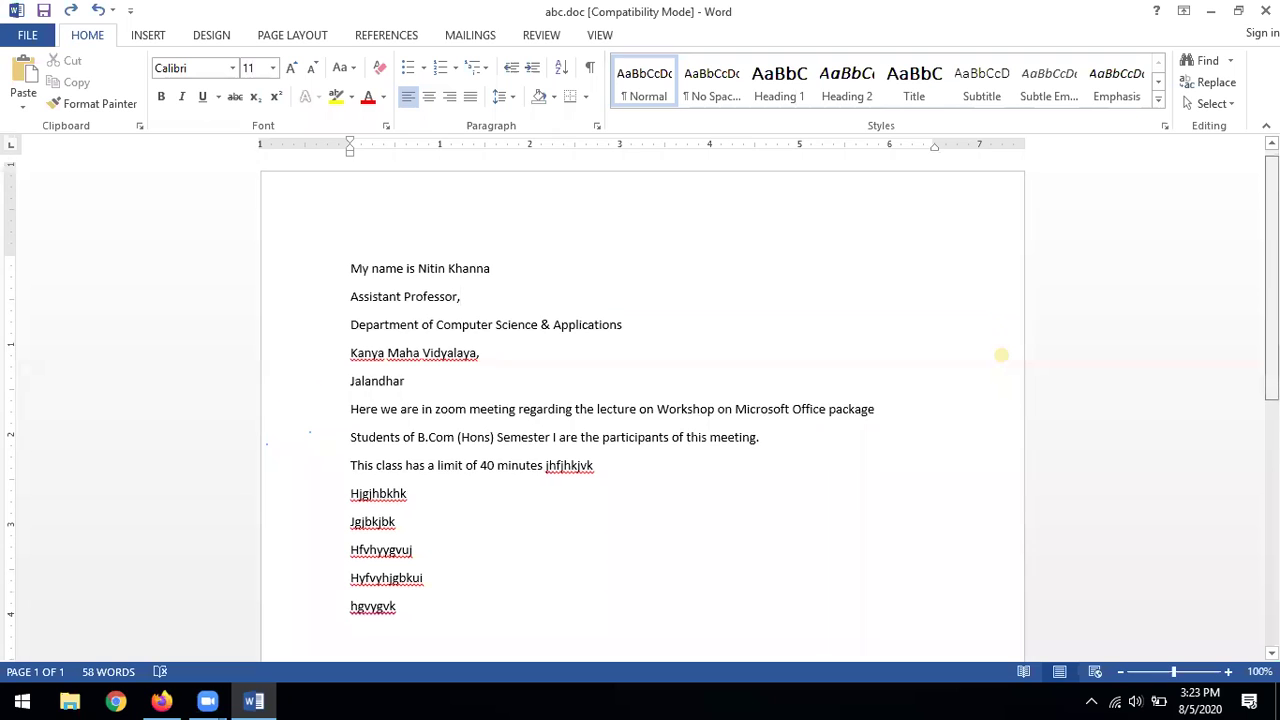
scroll(1001, 355, down, 2)
scroll(1001, 355, down, 1)
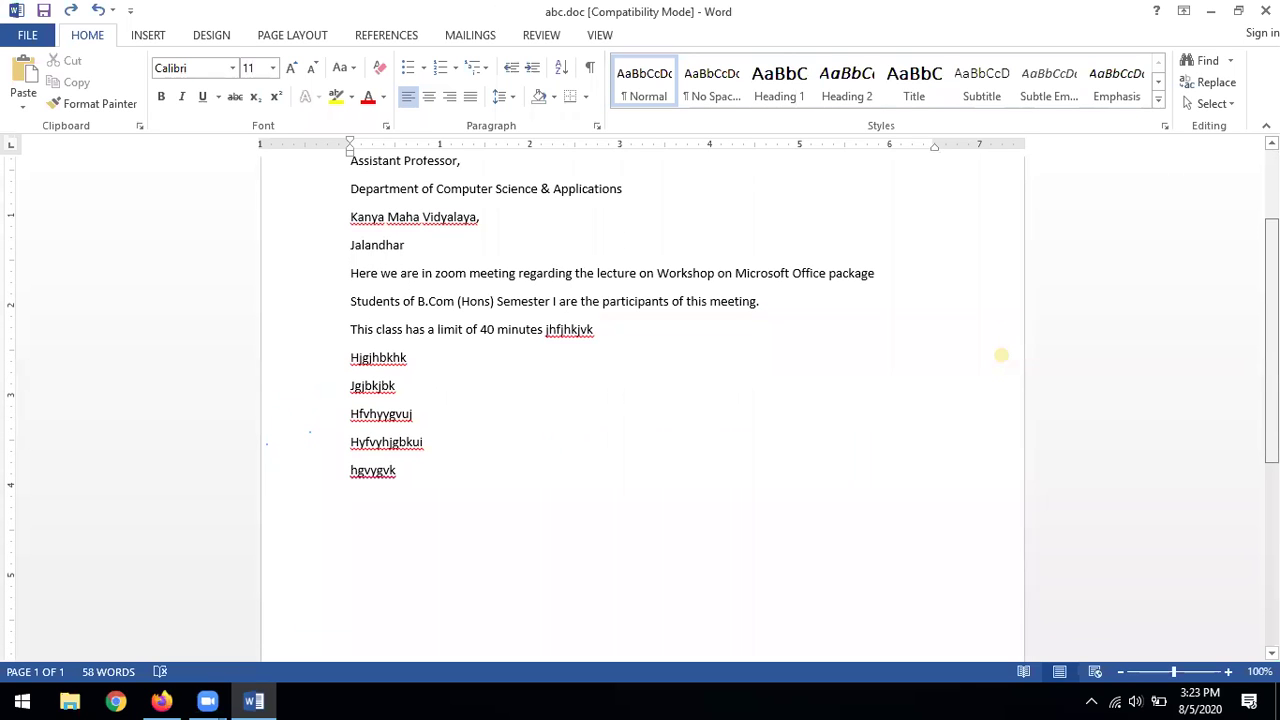
scroll(1001, 355, down, 1)
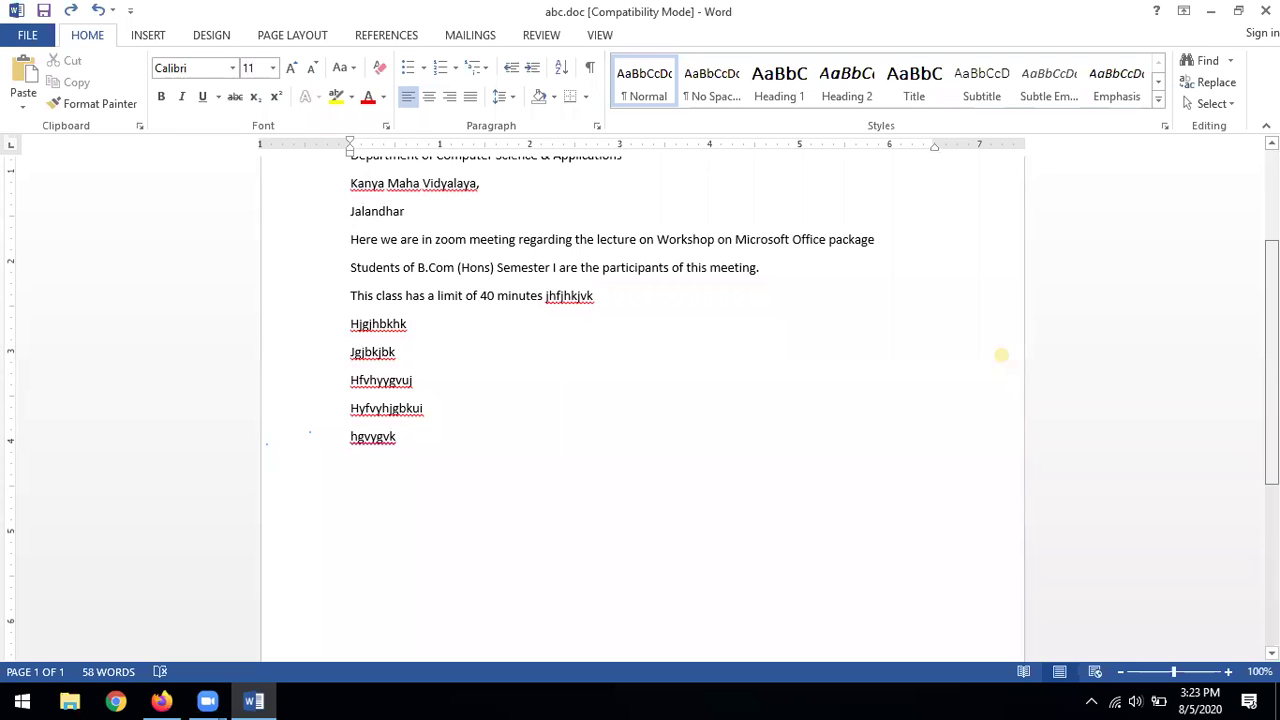
scroll(1001, 355, down, 7)
scroll(1001, 355, up, 6)
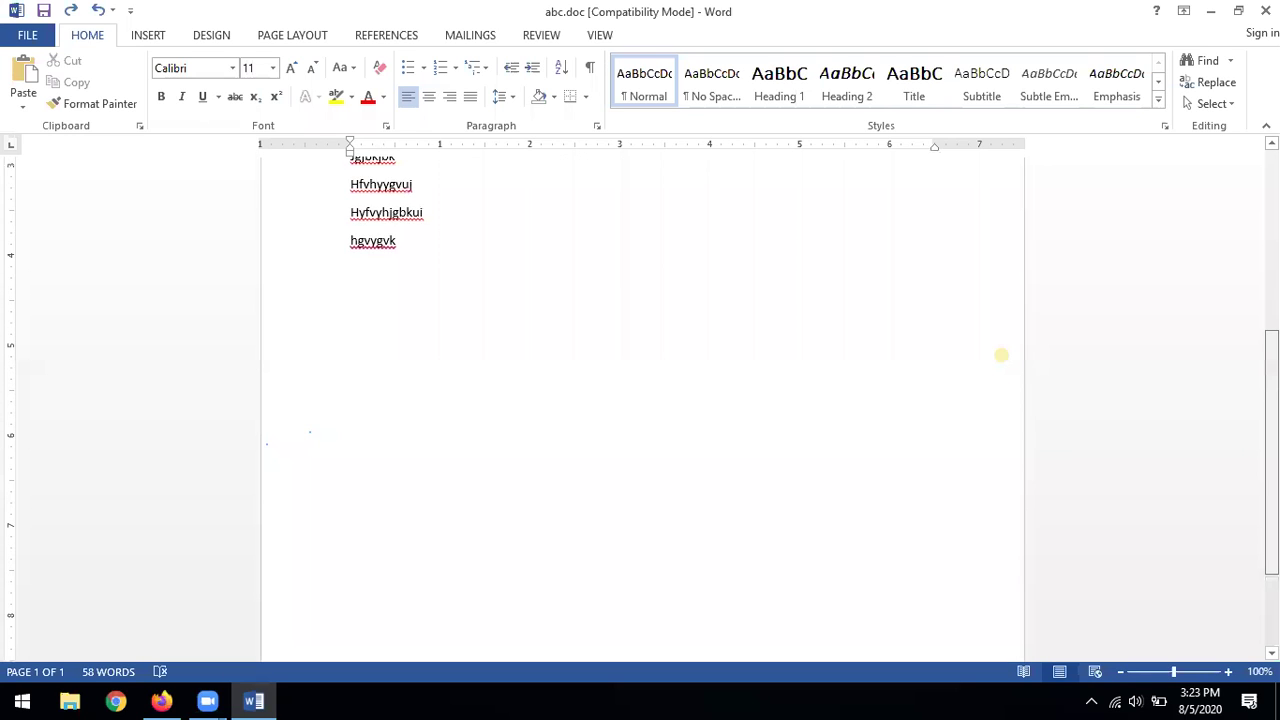
scroll(1001, 355, up, 5)
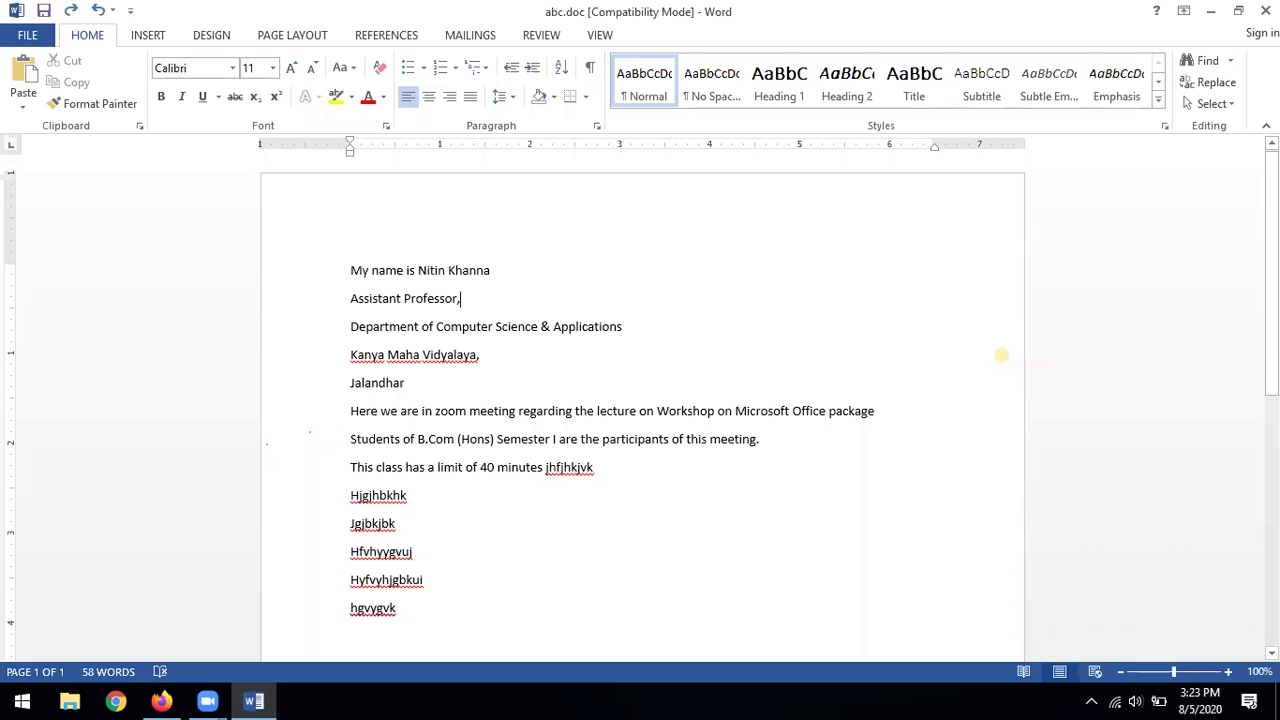
scroll(1001, 354, down, 3)
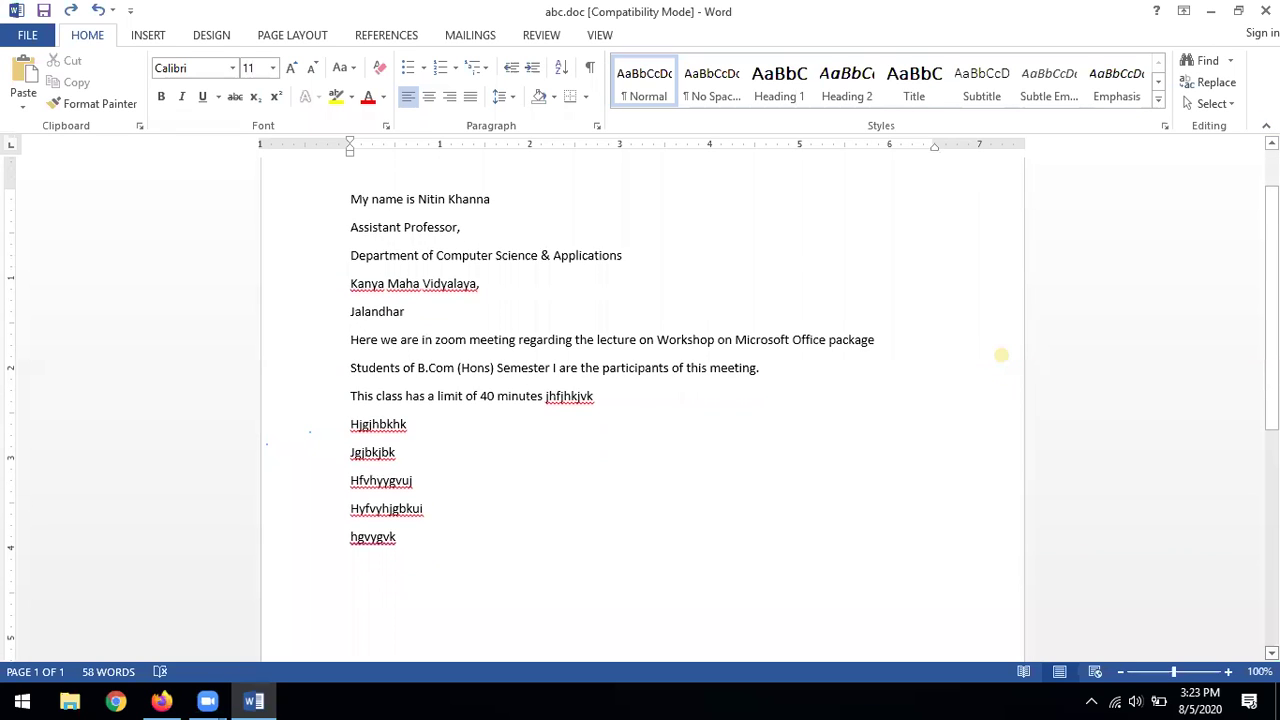
scroll(1001, 354, down, 3)
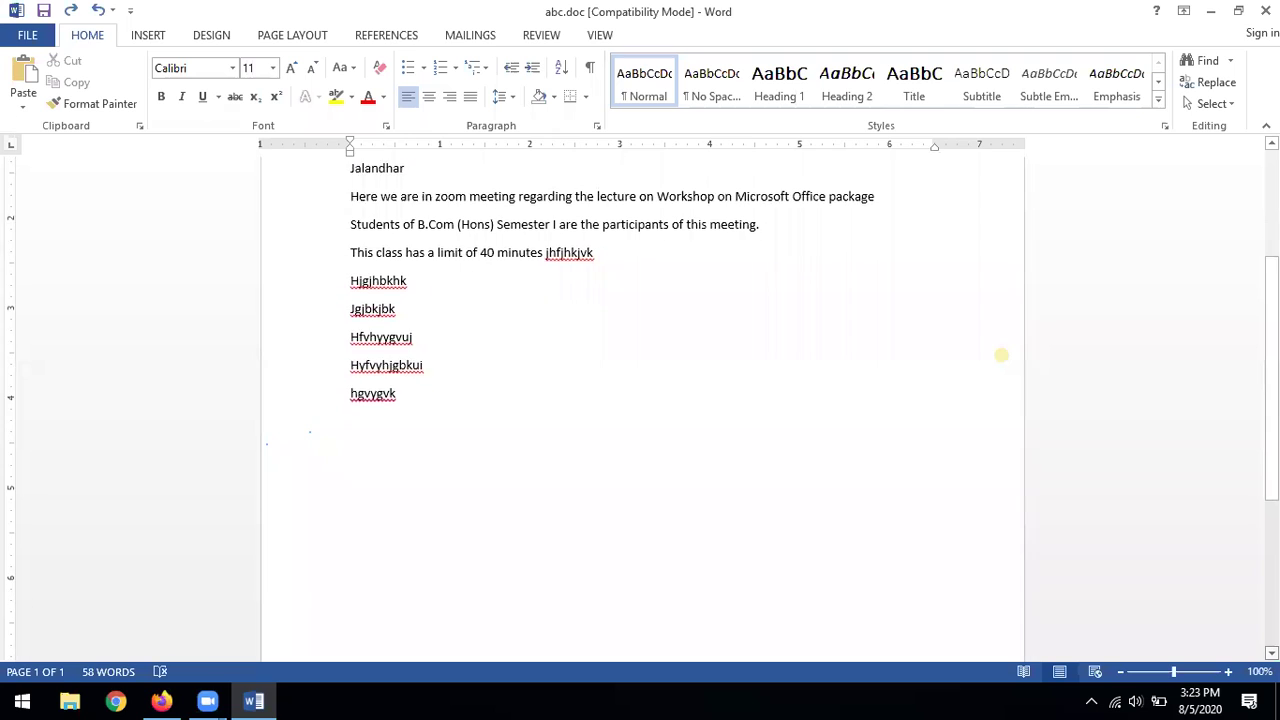
scroll(640, 400, down, 2)
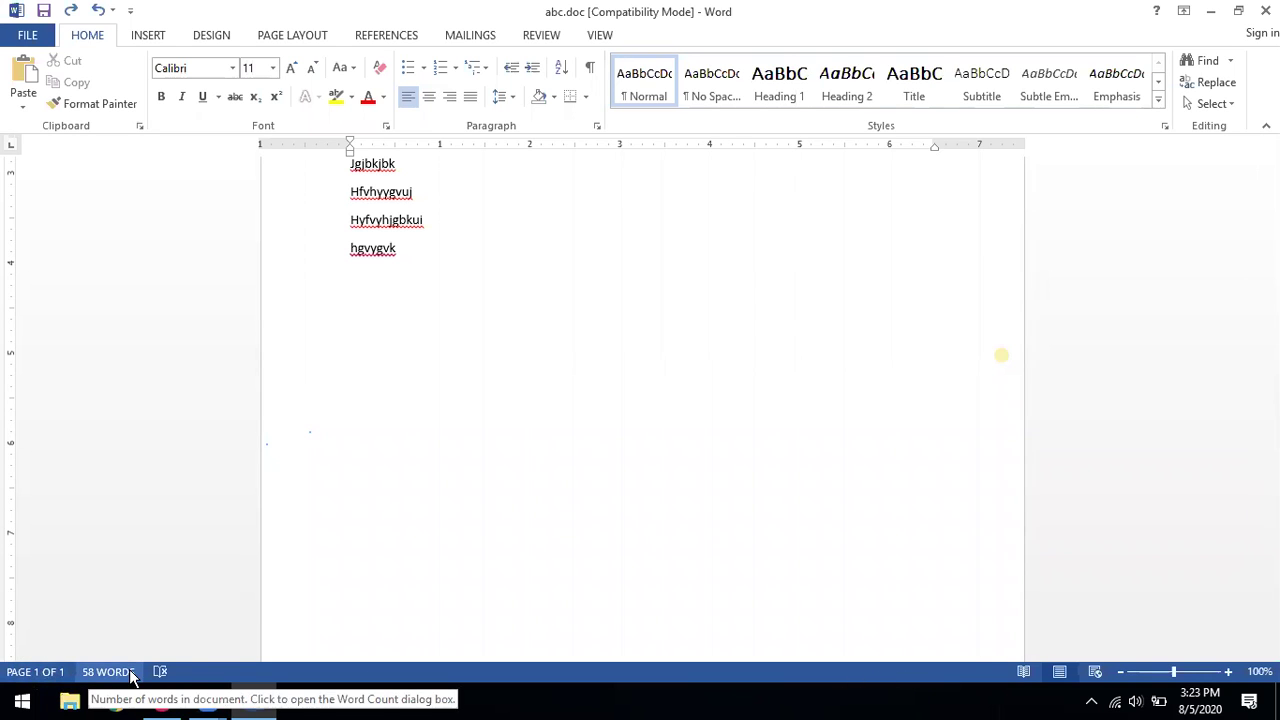
Step: Zoom in on the document by one increment and return the zoom to 100%
click(1229, 672)
click(1121, 671)
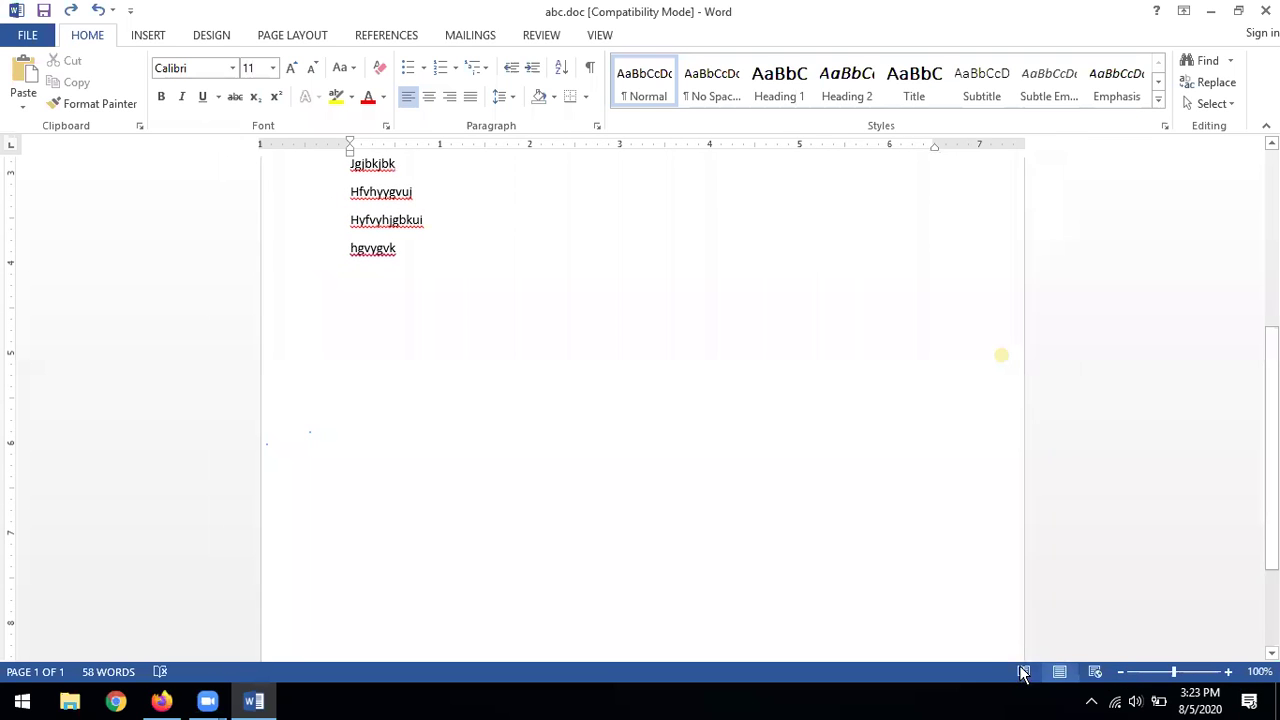